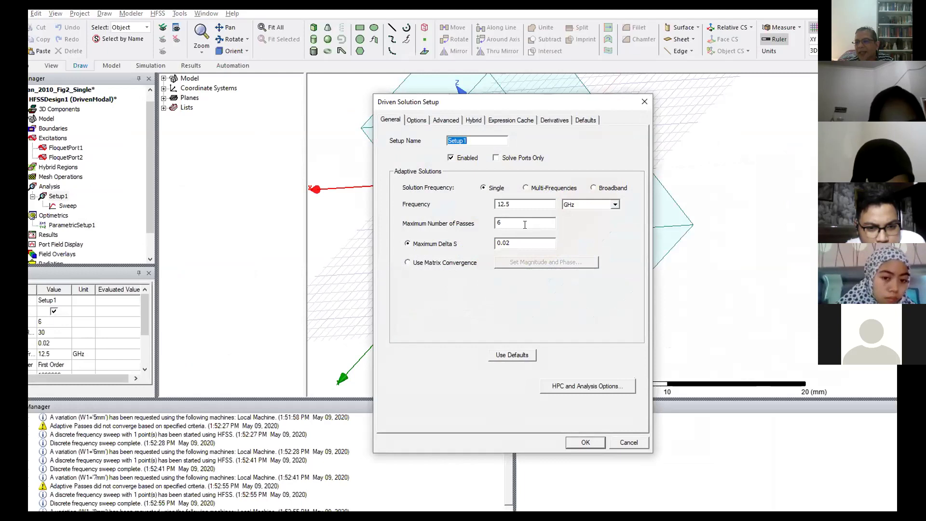
Close the driven solution setup and rotate the unit cell model to inspect the patch and ground plane from another angle
{"action": "left_click", "coordinate": [639, 97]}
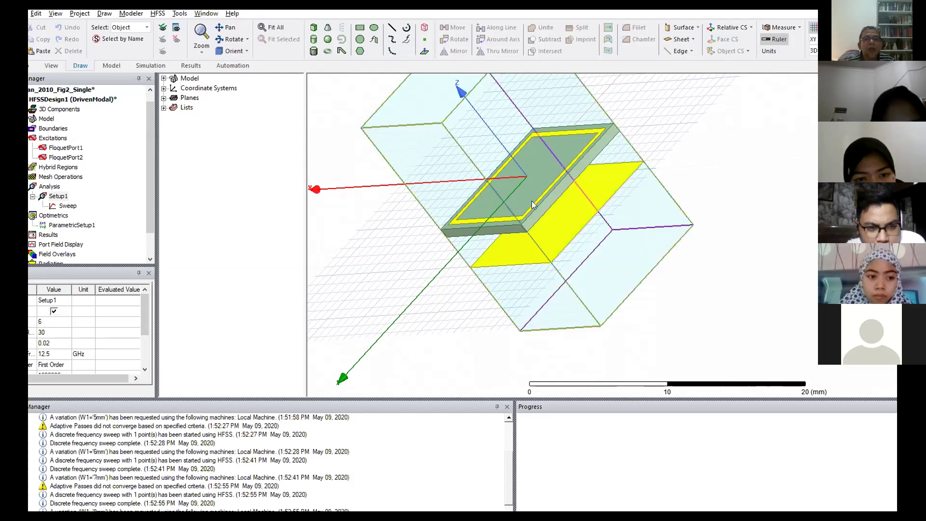
{"action": "left_click", "coordinate": [426, 257]}
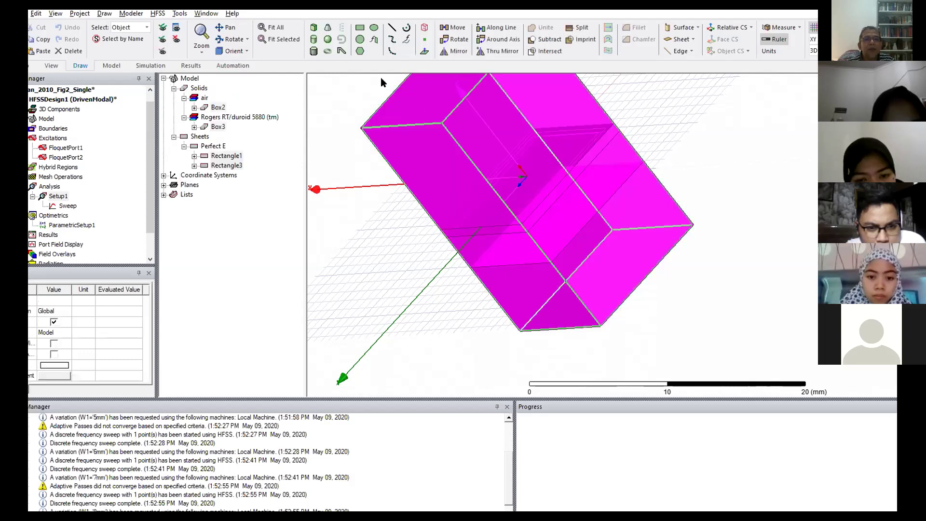
{"action": "left_click", "coordinate": [333, 134]}
{"action": "left_click", "coordinate": [231, 39]}
{"action": "left_click_drag", "start_coordinate": [507, 159], "coordinate": [468, 191]}
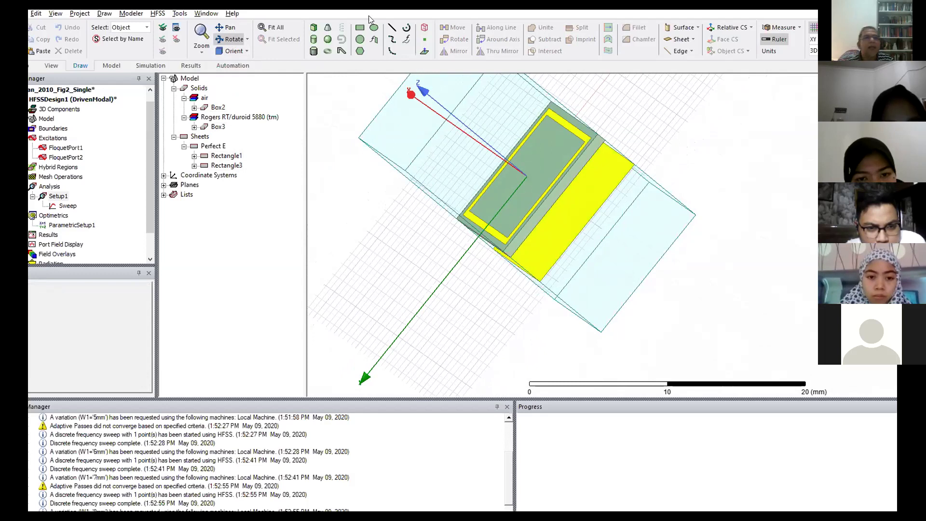
Start a rectangular modal solution data report with S(FloquetPort1:1,FloquetPort1:1) in dB as the plotted quantity
{"action": "left_click", "coordinate": [159, 15]}
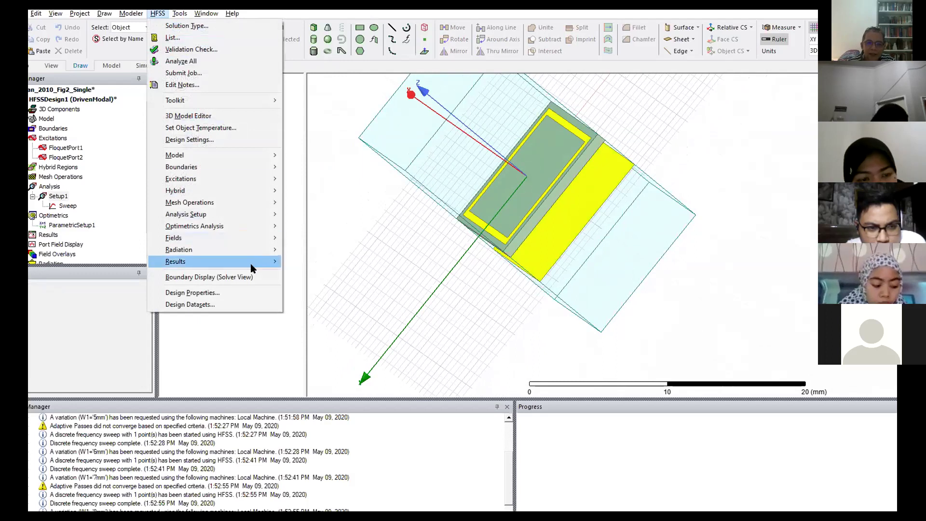
{"action": "mouse_move", "coordinate": [251, 265]}
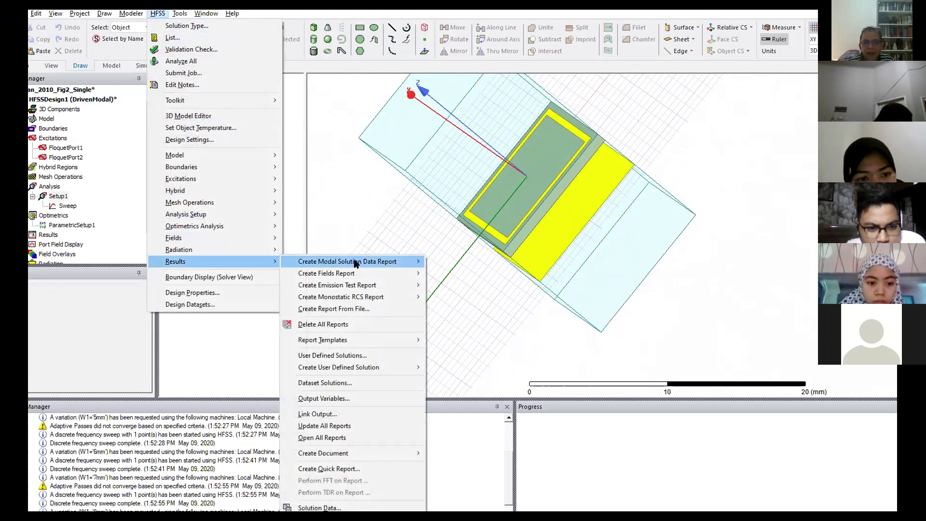
{"action": "mouse_move", "coordinate": [354, 262]}
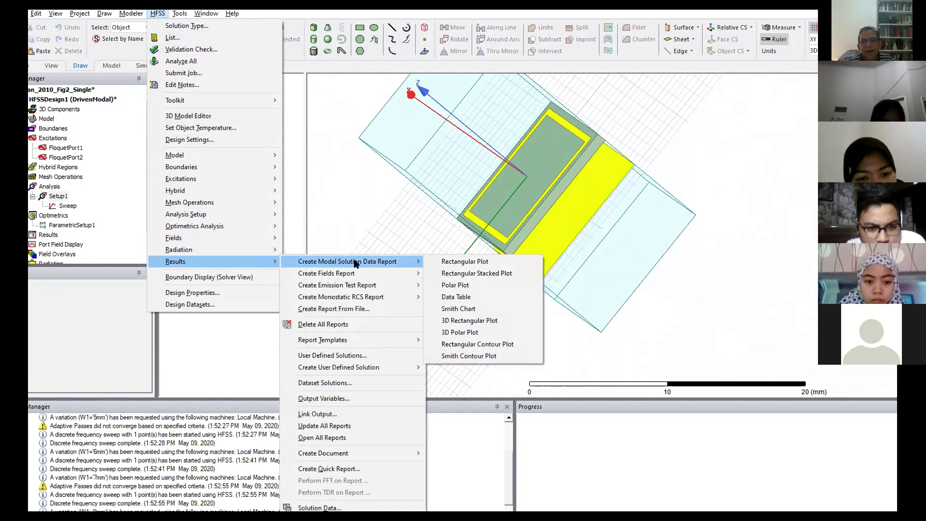
{"action": "left_click", "coordinate": [464, 262]}
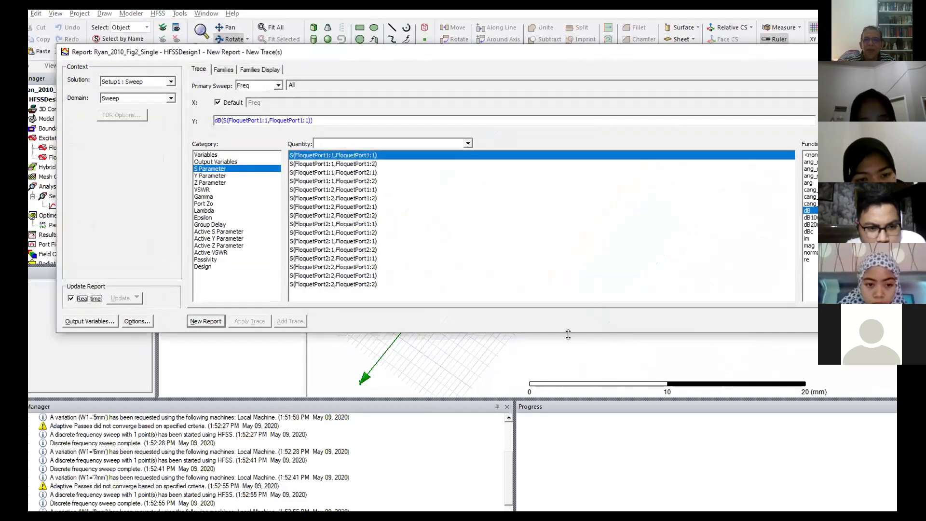
{"action": "left_click_drag", "start_coordinate": [568, 335], "coordinate": [568, 433]}
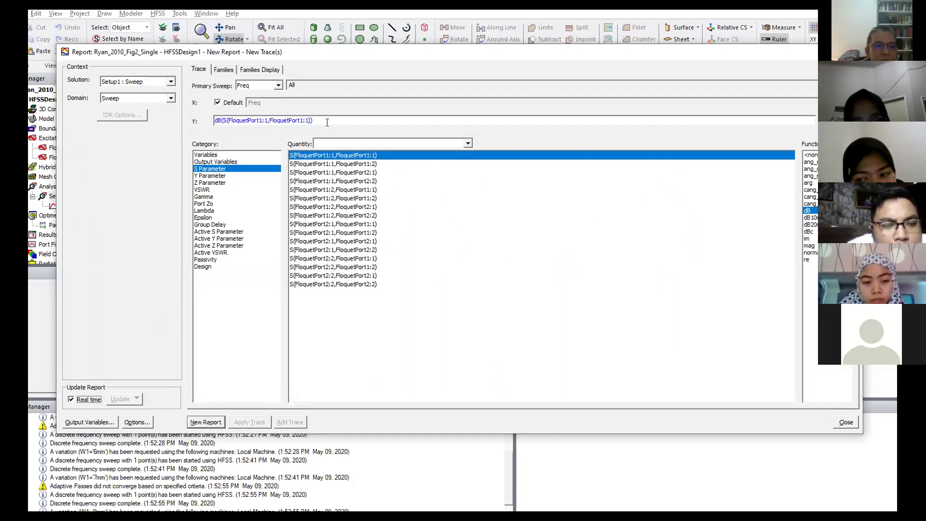
{"action": "left_click", "coordinate": [331, 223]}
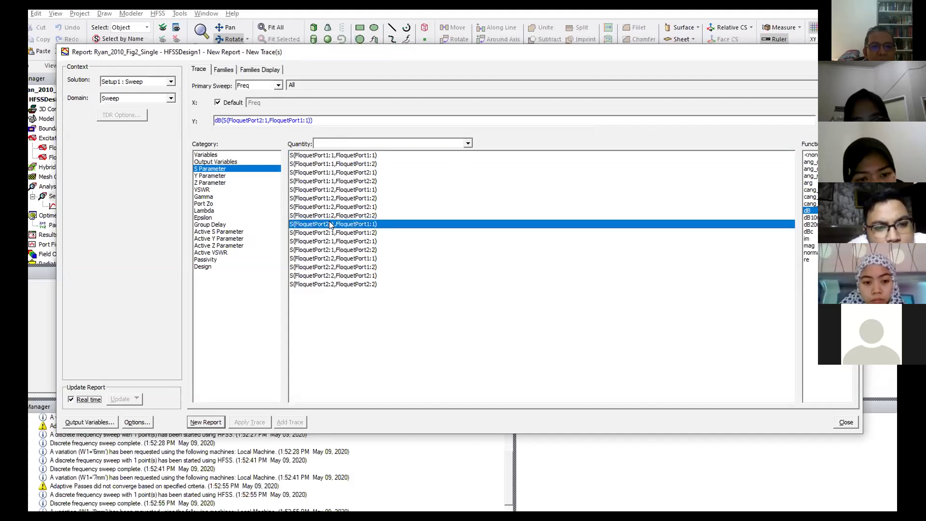
{"action": "left_click", "coordinate": [322, 156]}
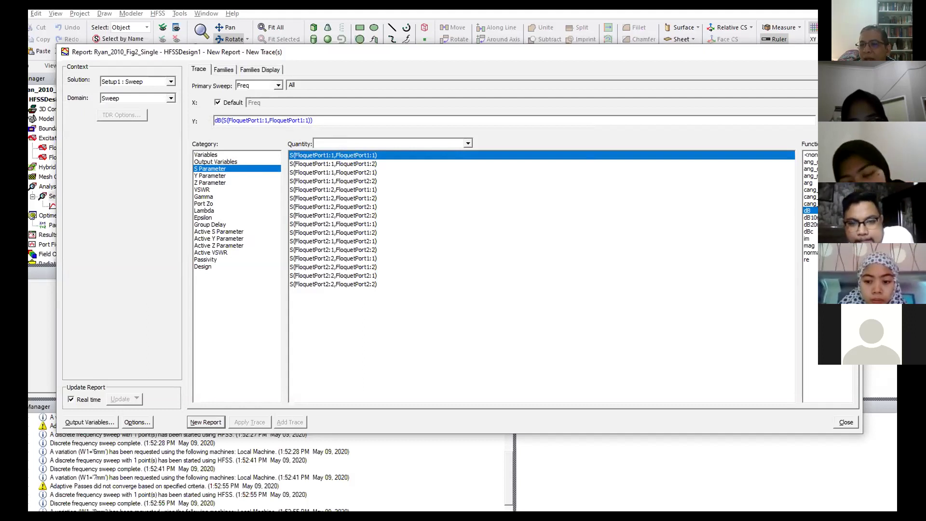
{"action": "left_click", "coordinate": [809, 162]}
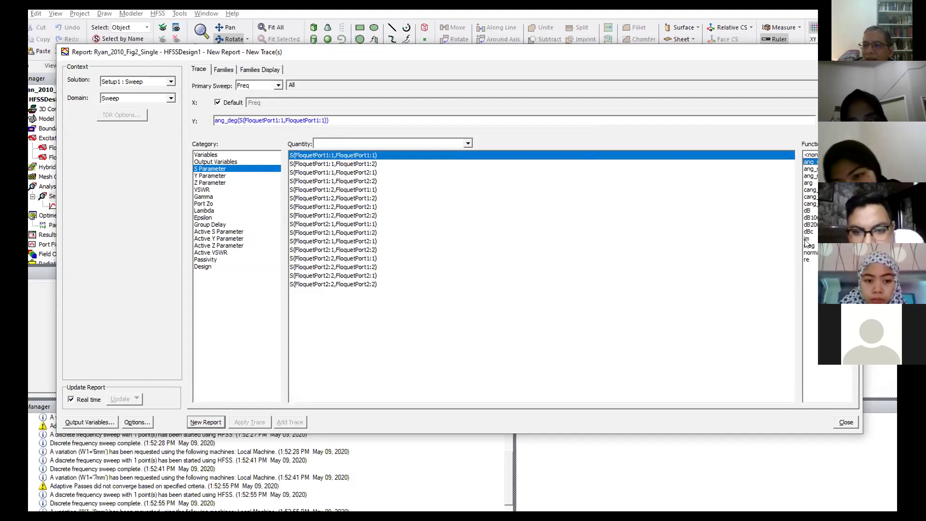
{"action": "left_click", "coordinate": [807, 211]}
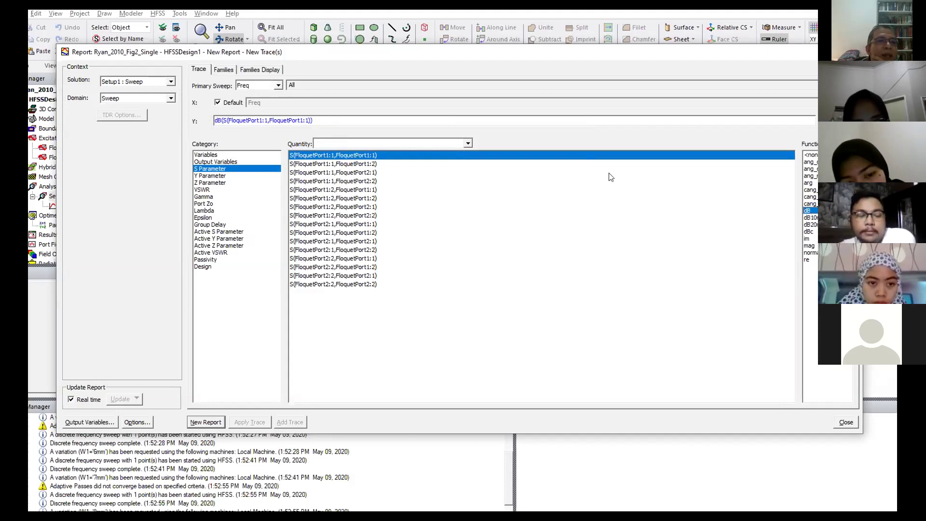
Set the report's primary sweep to W1 and fix the Freq family value at 12.5GHz
{"action": "left_click", "coordinate": [279, 86]}
{"action": "left_click", "coordinate": [265, 101]}
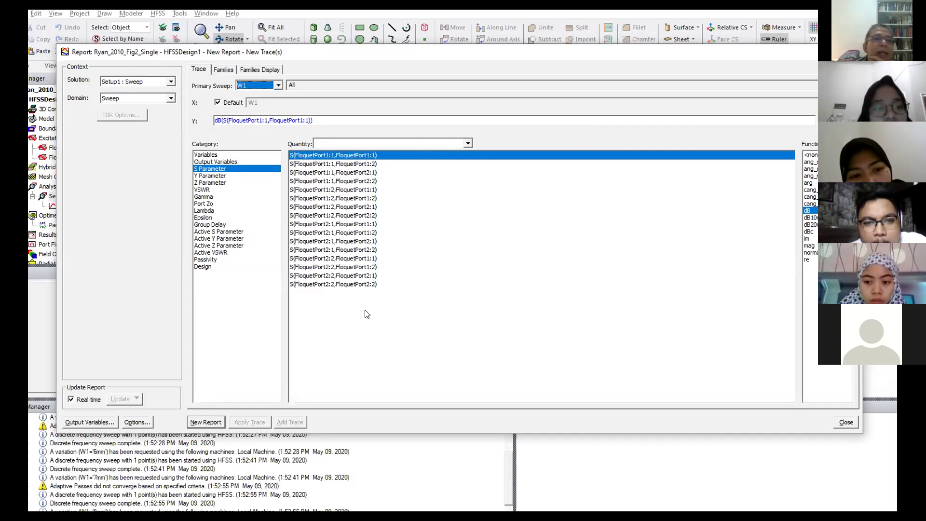
{"action": "left_click", "coordinate": [222, 71]}
{"action": "left_click", "coordinate": [256, 71]}
{"action": "left_click", "coordinate": [223, 73]}
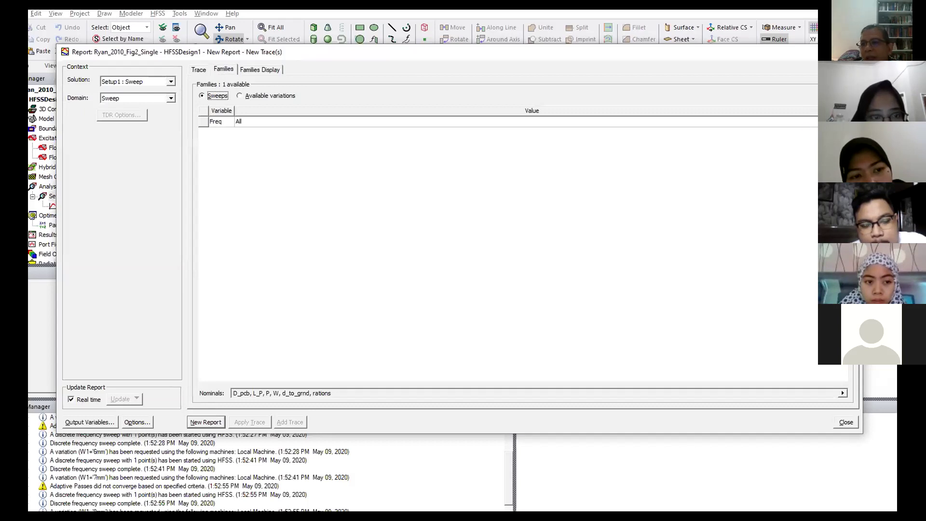
{"action": "left_click", "coordinate": [825, 121]}
{"action": "left_click", "coordinate": [849, 140]}
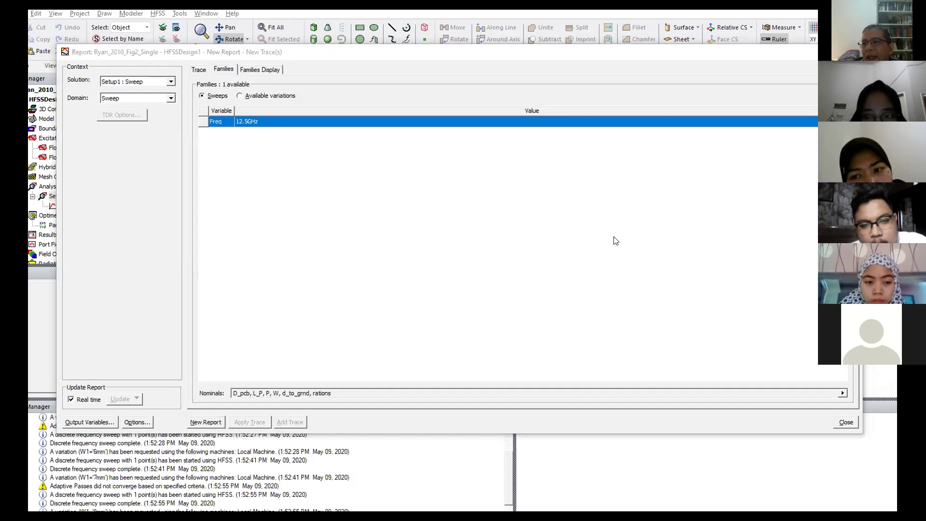
{"action": "left_click", "coordinate": [598, 197]}
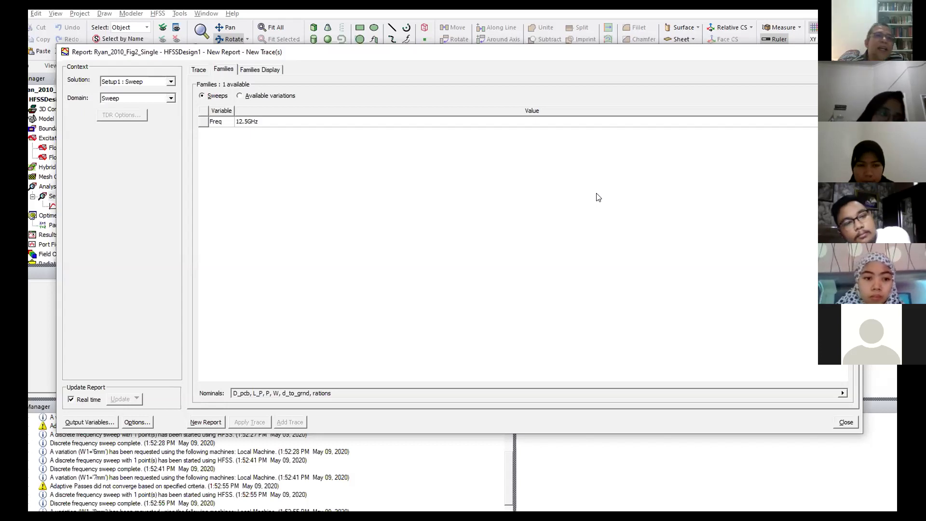
Generate the new S-parameter report from the configured trace and close the report setup
{"action": "left_click", "coordinate": [197, 71]}
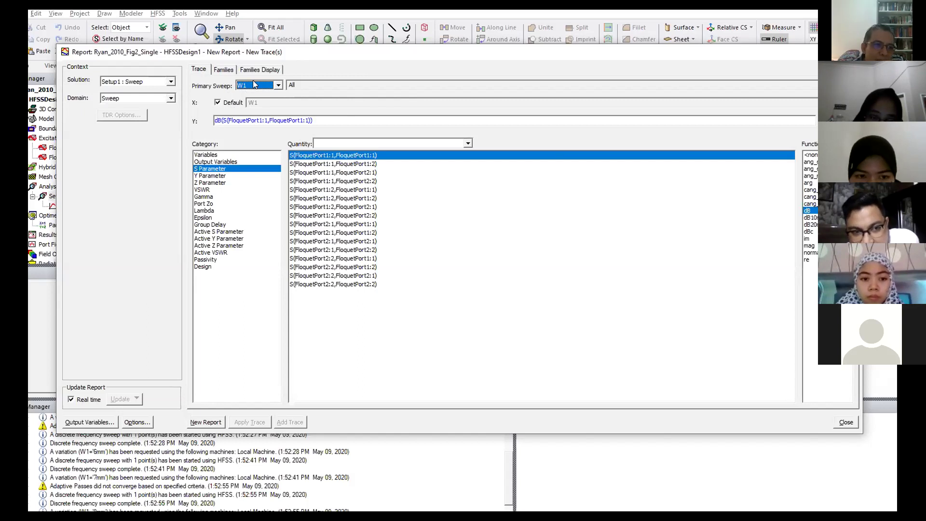
{"action": "left_click", "coordinate": [206, 419]}
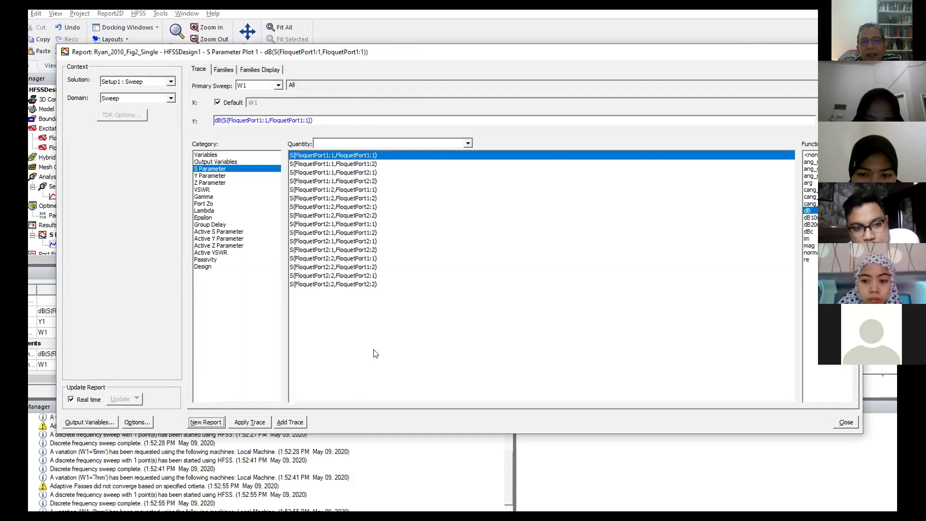
{"action": "left_click", "coordinate": [850, 424]}
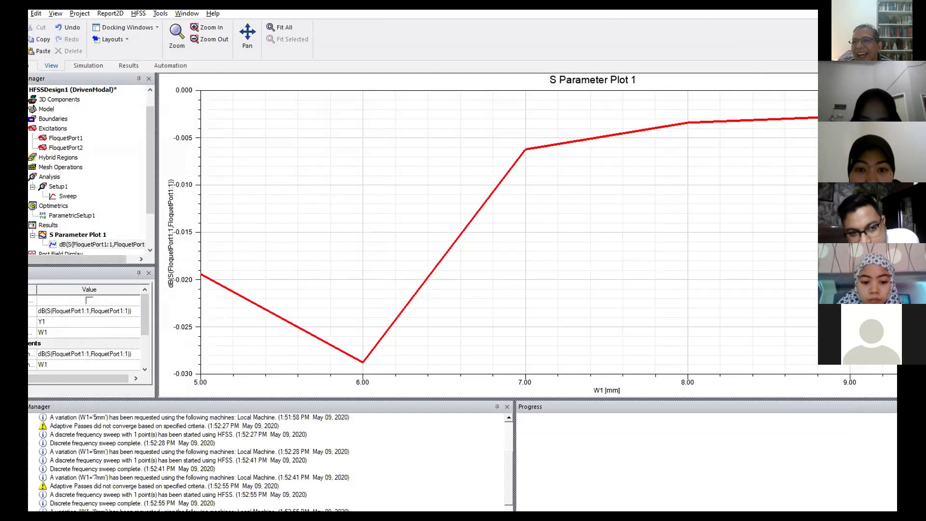
Restore and reposition the program window, widen it and enlarge the plot area to show the whole W1 curve
{"action": "double_click", "coordinate": [550, 24]}
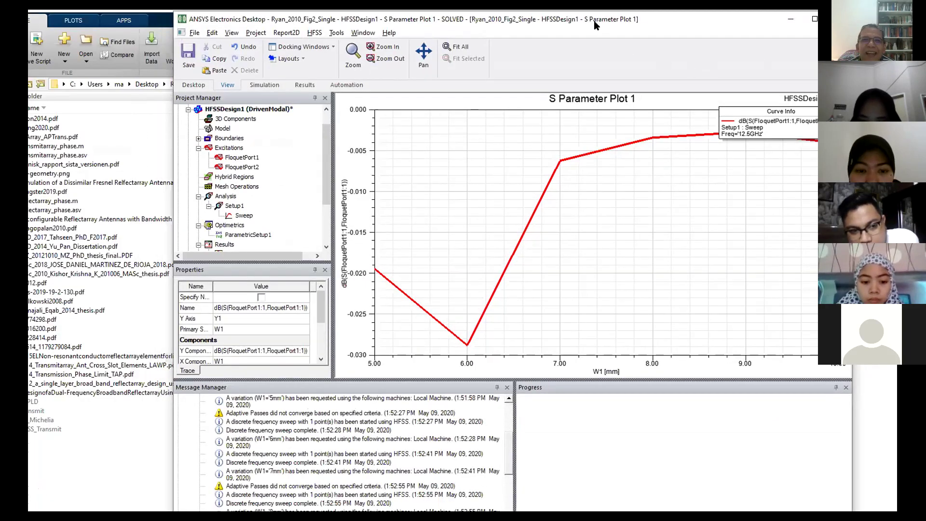
{"action": "left_click_drag", "start_coordinate": [550, 24], "coordinate": [263, 29]}
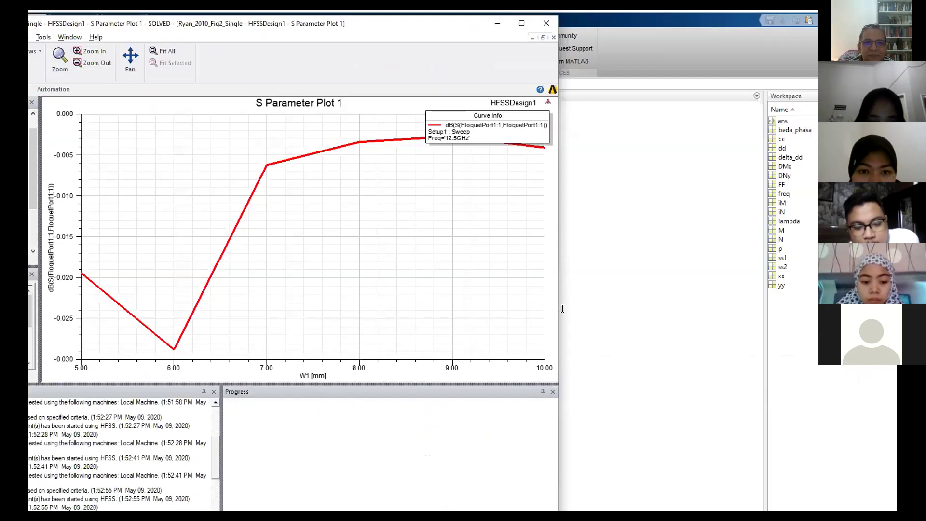
{"action": "left_click_drag", "start_coordinate": [557, 310], "coordinate": [803, 311]}
{"action": "left_click_drag", "start_coordinate": [700, 386], "coordinate": [712, 482]}
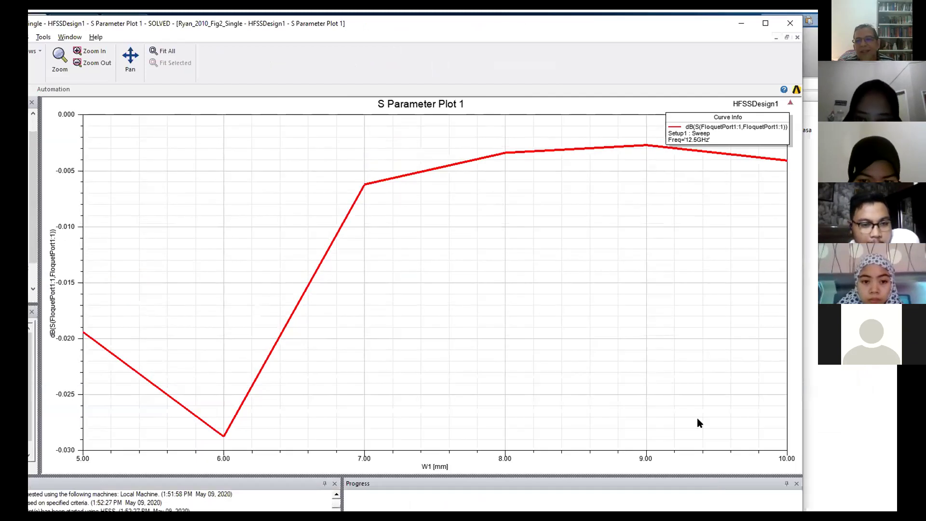
{"action": "left_click", "coordinate": [83, 335]}
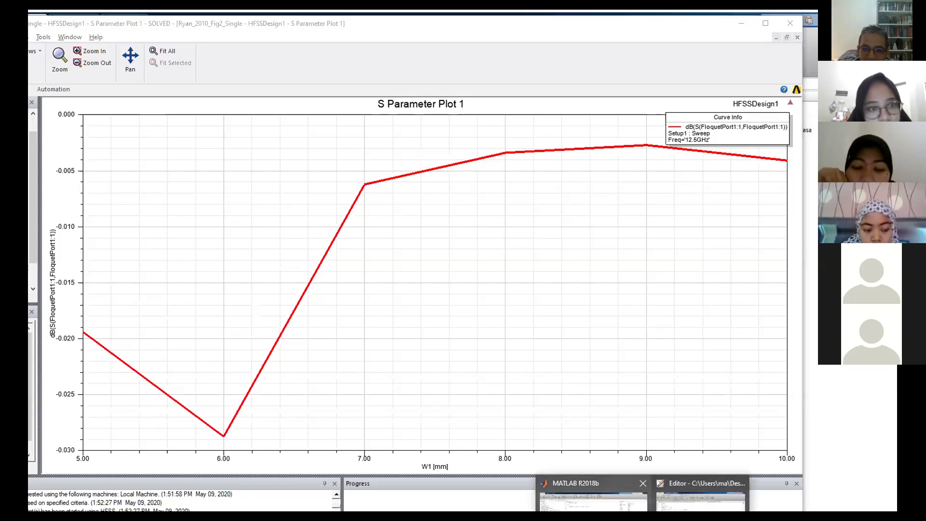
Switch to MATLAB and write the decibel equation -3=10log(x) in the command window, rearranged to -3/10=log(x)
{"action": "left_click", "coordinate": [579, 490]}
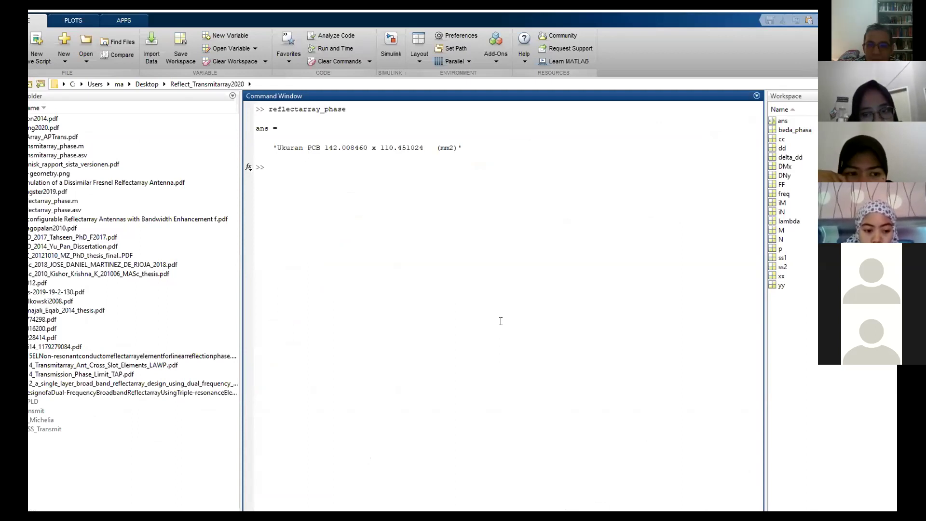
{"action": "type", "text": "-3=10x"}
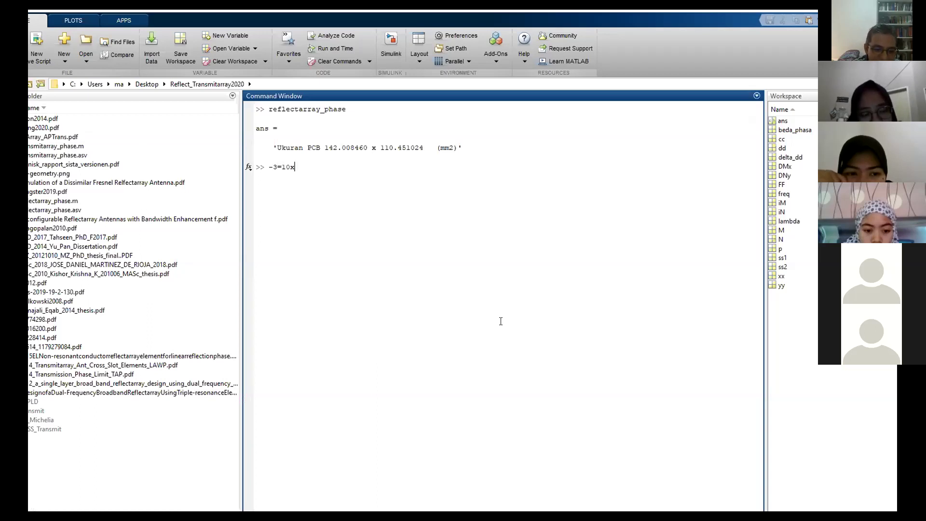
{"action": "type", "text": "log(x)"}
{"action": "key", "text": "Left"}
{"action": "key", "text": "Left"}
{"action": "key", "text": "BackSpace"}
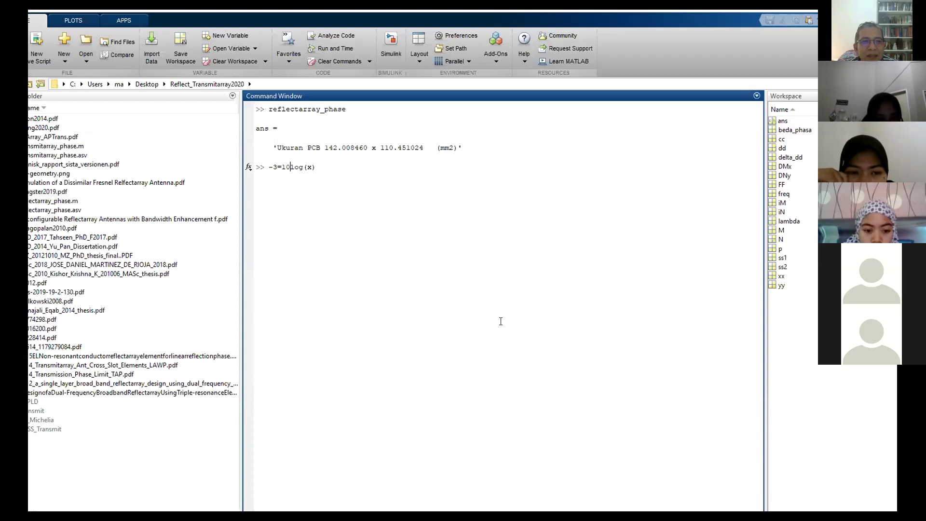
{"action": "key", "text": "Left"}
{"action": "key", "text": "Left"}
{"action": "type", "text": "/10"}
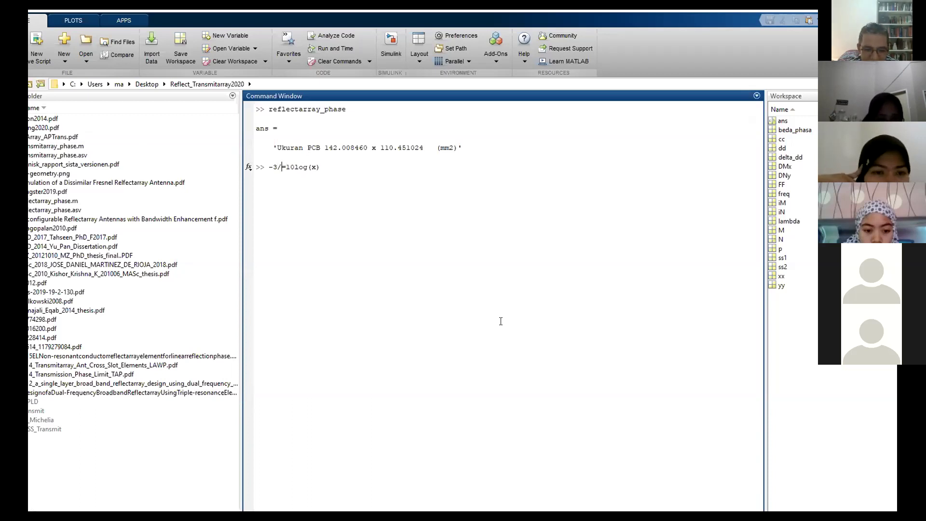
{"action": "key", "text": "Right"}
{"action": "key", "text": "Delete"}
{"action": "key", "text": "Delete"}
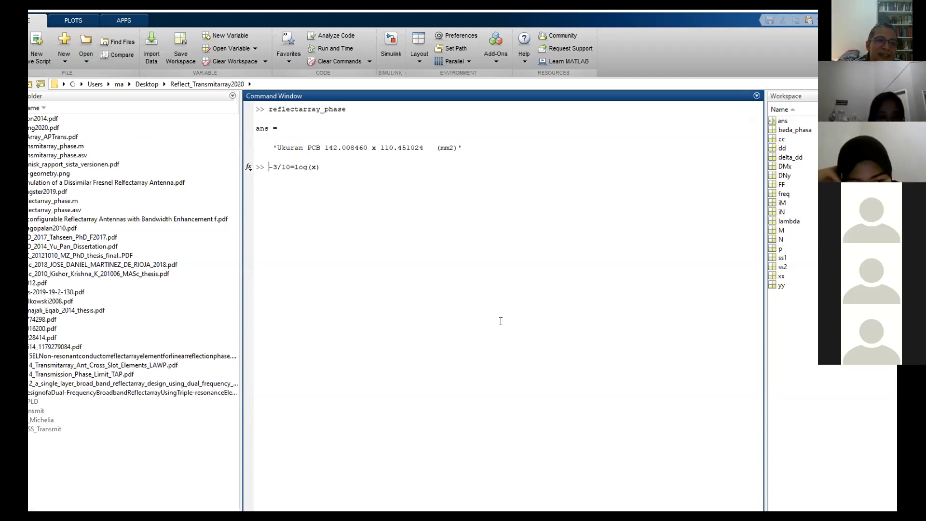
Rewrite the equation as x=10^(-3/10) and evaluate it
{"action": "type", "text": "x=10^(-3/10"}
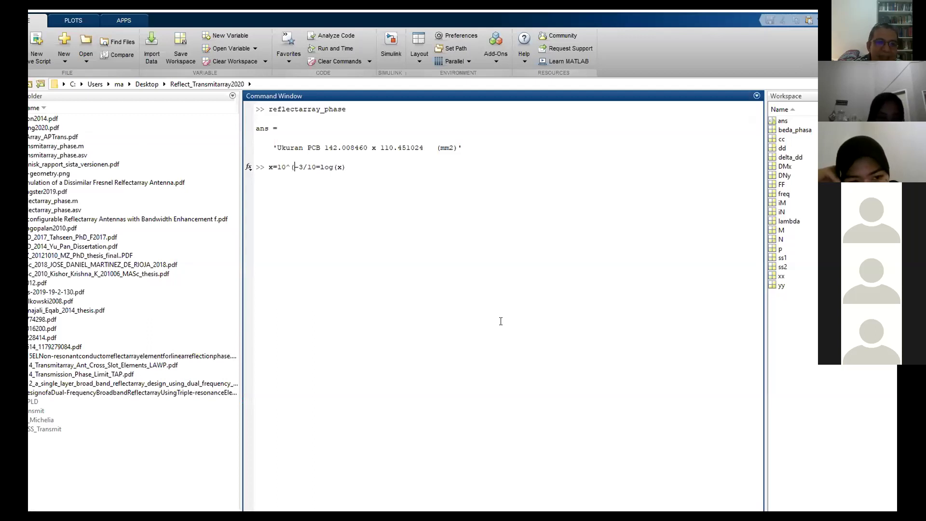
{"action": "type", "text": ")"}
{"action": "key", "text": "Delete"}
{"action": "key", "text": "Delete"}
{"action": "key", "text": "Delete"}
{"action": "key", "text": "Delete"}
{"action": "key", "text": "Delete"}
{"action": "key", "text": "Delete"}
{"action": "key", "text": "Delete"}
{"action": "key", "text": "Delete"}
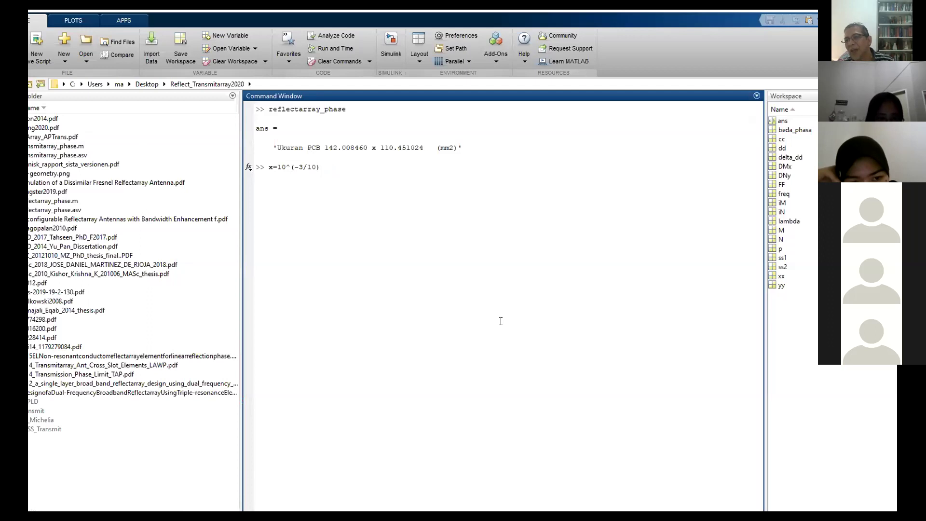
{"action": "key", "text": "Return"}
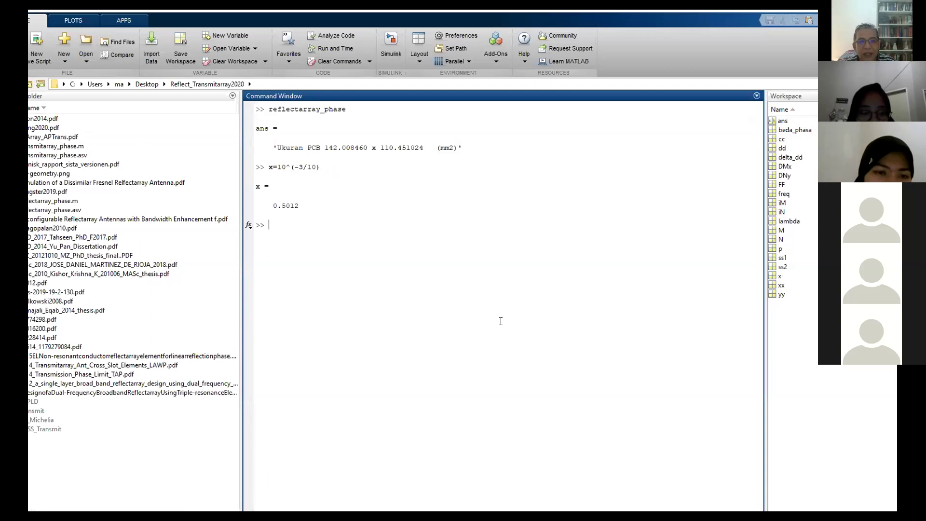
Check the lowest magnitude on the HFSS plot, then evaluate x=10^(-0.03/10) in the MATLAB command window
{"action": "key", "text": "alt+Tab"}
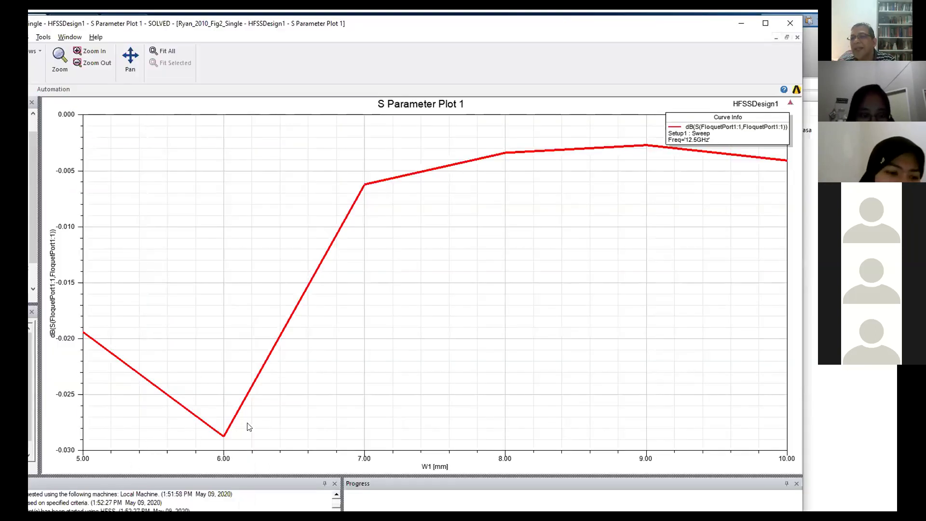
{"action": "key", "text": "alt+Tab"}
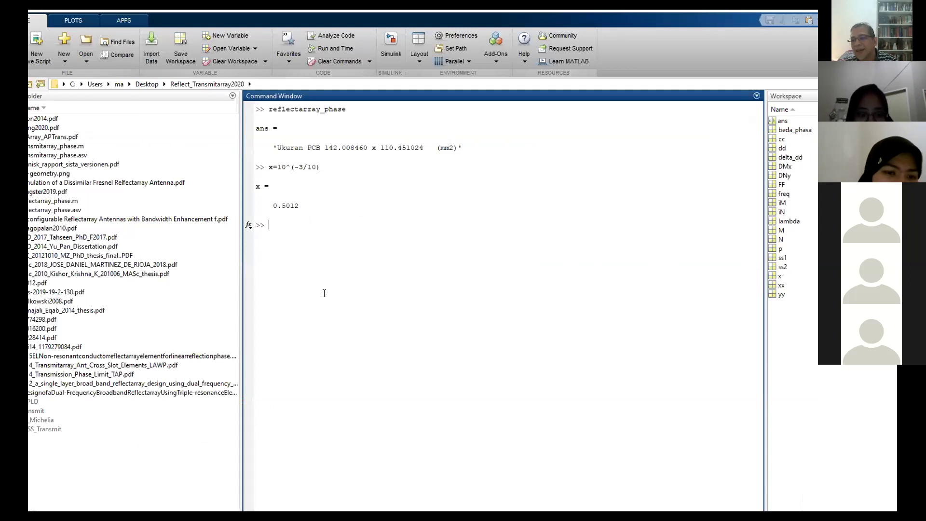
{"action": "key", "text": "Up"}
{"action": "key", "text": "Left"}
{"action": "key", "text": "Left"}
{"action": "key", "text": "Left"}
{"action": "key", "text": "Left"}
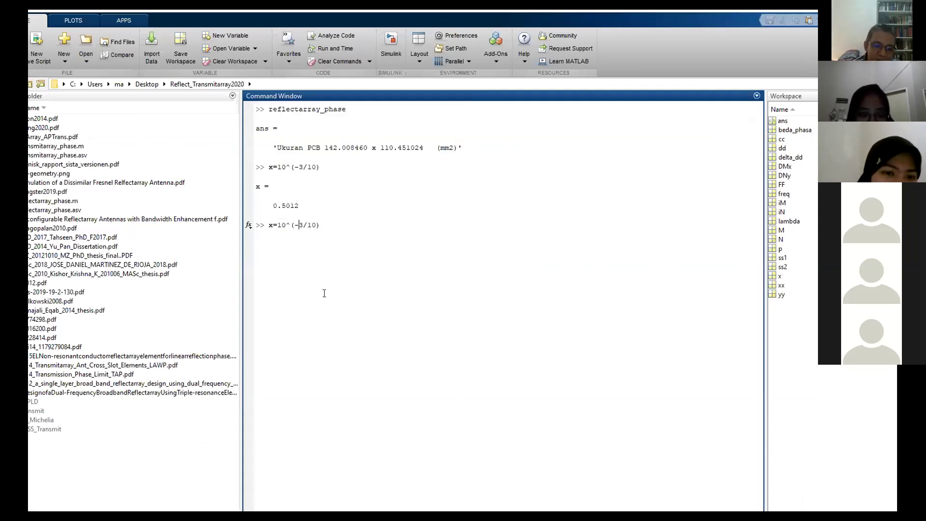
{"action": "type", "text": "0.0"}
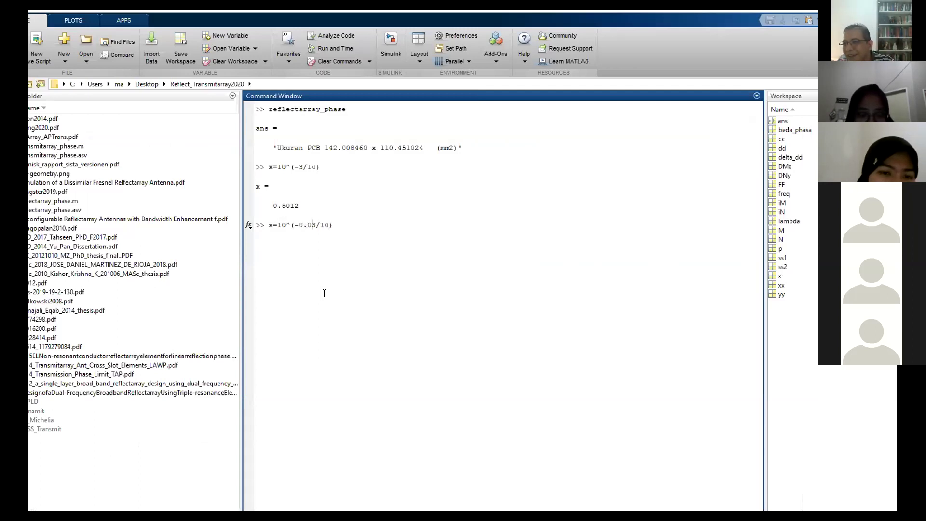
{"action": "key", "text": "Return"}
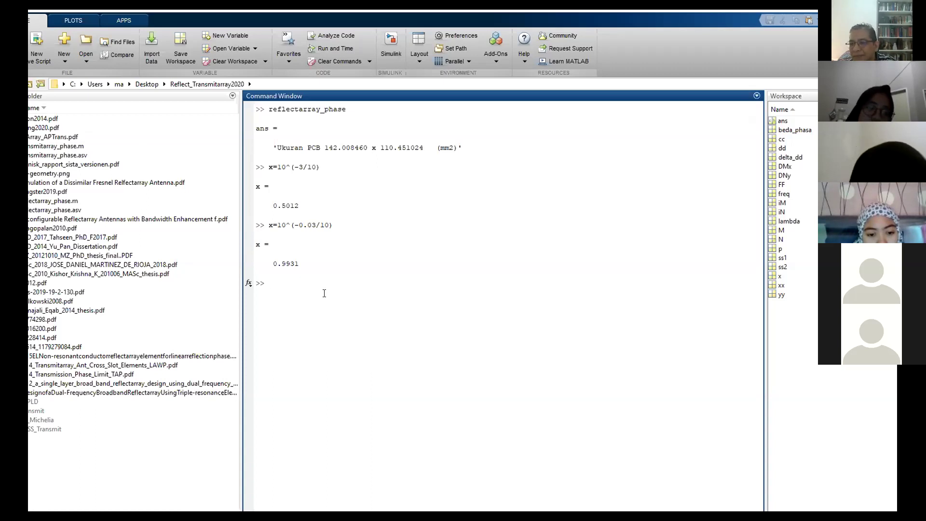
Check the HFSS curve's level at W1 = 5 mm and evaluate x=10^(-0.02/10) in MATLAB
{"action": "key", "text": "alt+Tab"}
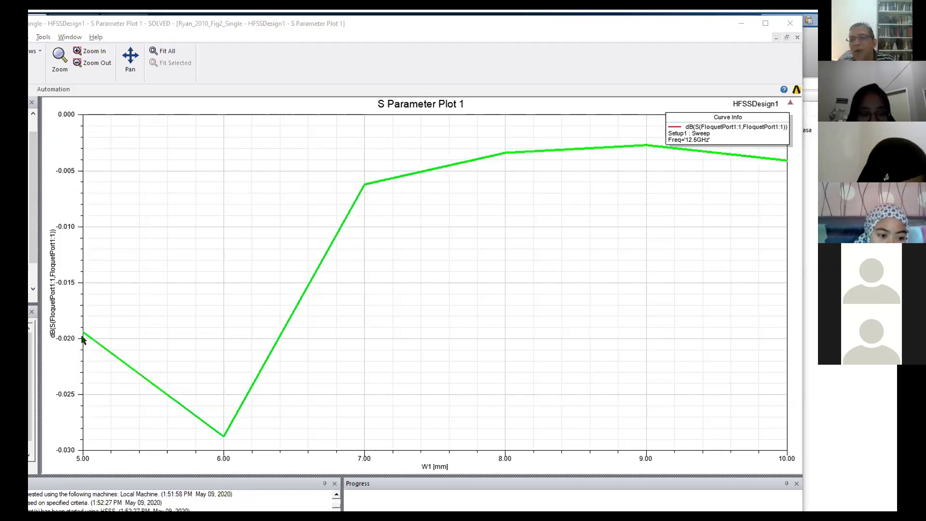
{"action": "key", "text": "alt+Tab"}
{"action": "key", "text": "Up"}
{"action": "key", "text": "Left"}
{"action": "key", "text": "Left"}
{"action": "key", "text": "Left"}
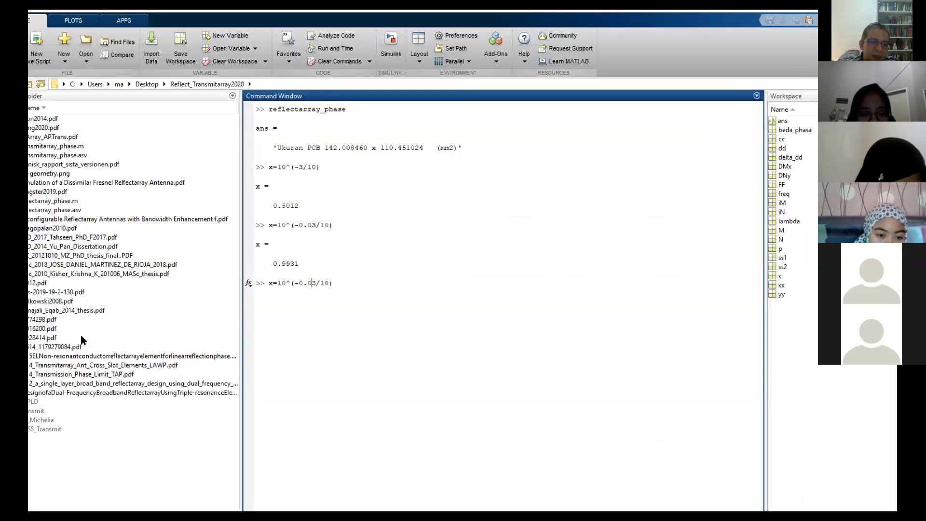
{"action": "key", "text": "Left"}
{"action": "key", "text": "BackSpace"}
{"action": "type", "text": "2"}
{"action": "key", "text": "Return"}
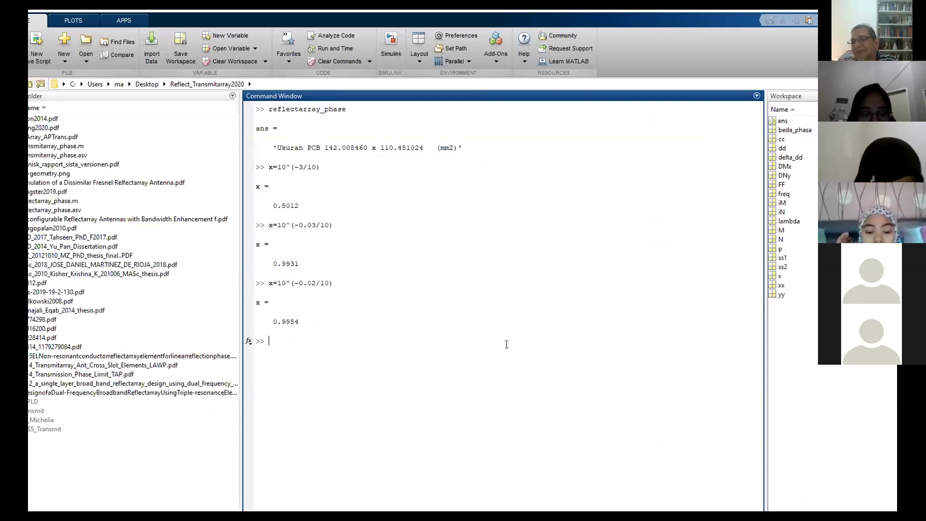
Check the HFSS curve's level at W1 = 7 mm and evaluate x=10^(-0.006/10) in MATLAB
{"action": "key", "text": "alt+Tab"}
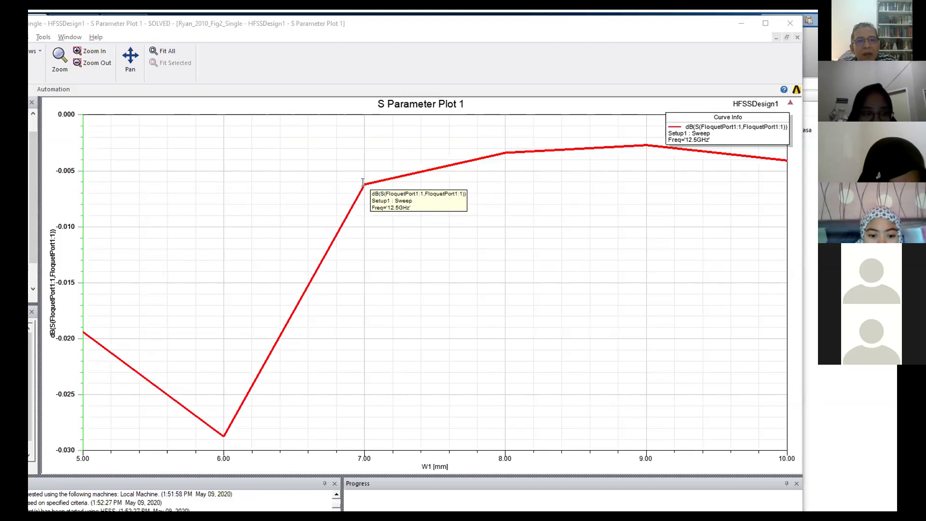
{"action": "key", "text": "alt+Tab"}
{"action": "key", "text": "Up"}
{"action": "key", "text": "Left"}
{"action": "key", "text": "Left"}
{"action": "key", "text": "Left"}
{"action": "key", "text": "Left"}
{"action": "key", "text": "BackSpace"}
{"action": "type", "text": "06"}
{"action": "key", "text": "Return"}
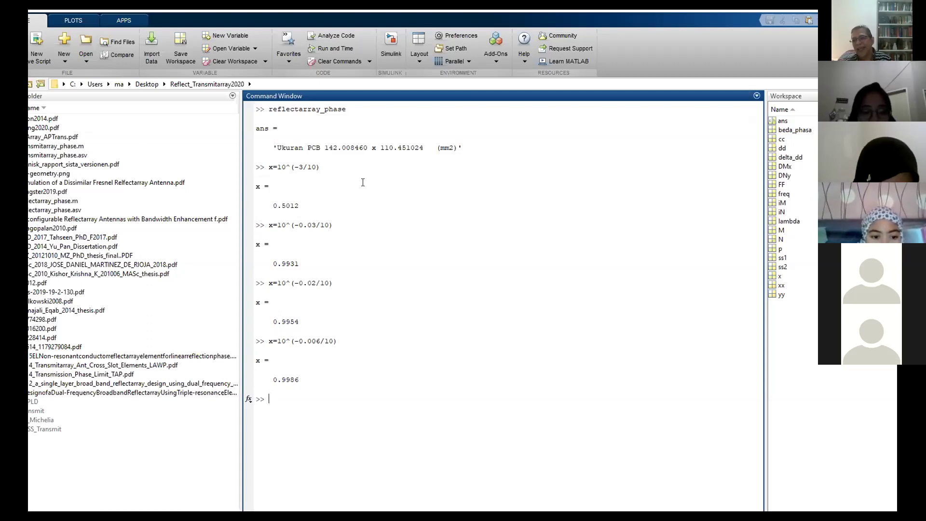
Edit the previous expression to x=10^(-0.00/10) and evaluate it
{"action": "key", "text": "Up"}
{"action": "key", "text": "Left"}
{"action": "key", "text": "Left"}
{"action": "key", "text": "Left"}
{"action": "key", "text": "Left"}
{"action": "key", "text": "BackSpace"}
{"action": "key", "text": "Return"}
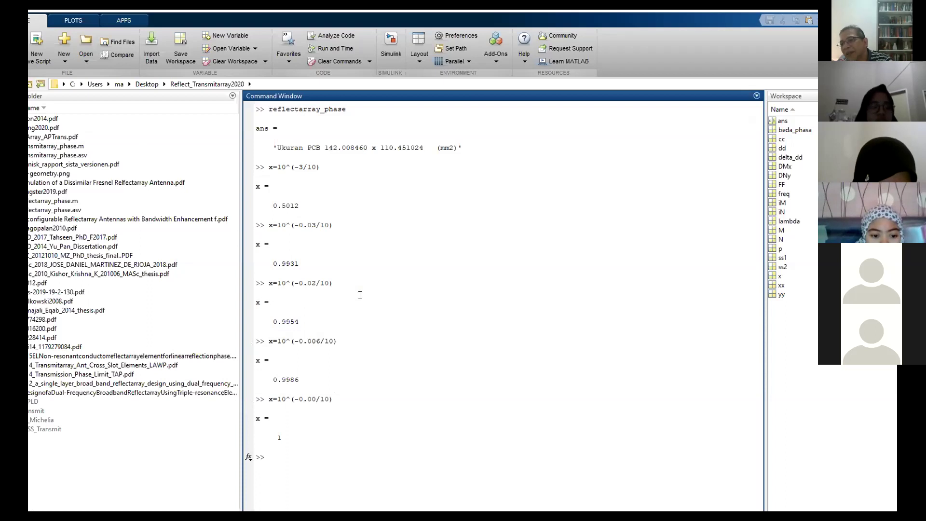
Switch back to the HFSS magnitude plot and reposition its window to expose the project tree and commands
{"action": "key", "text": "alt+Tab"}
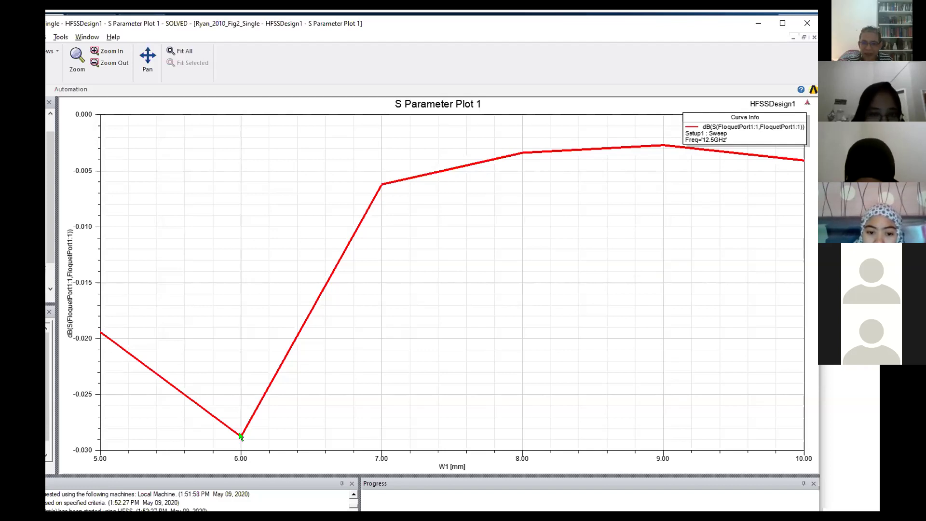
{"action": "key", "text": "alt+Tab"}
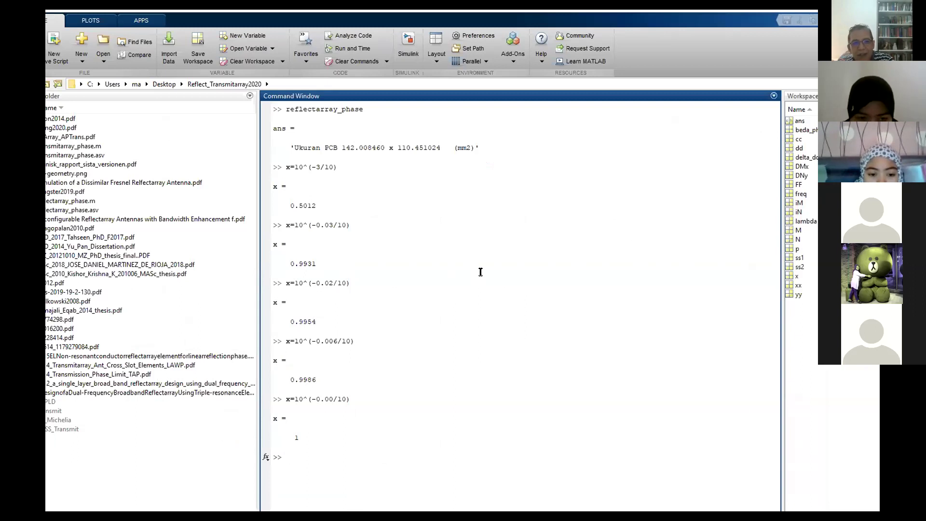
{"action": "key", "text": "alt+Tab"}
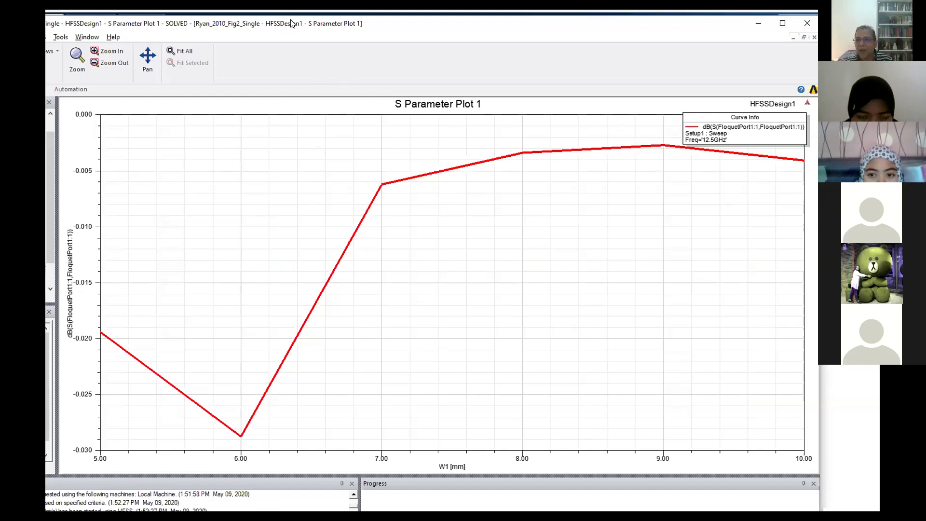
{"action": "left_click_drag", "start_coordinate": [291, 23], "coordinate": [366, 24]}
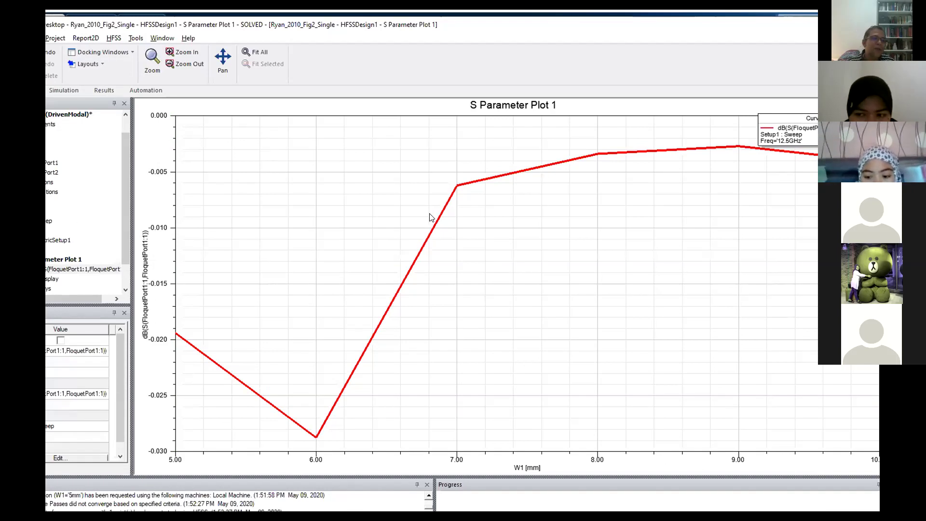
Start a new modal solution data report with the trace ang_deg(S(FloquetPort1:1,FloquetPort1:1))
{"action": "left_click", "coordinate": [115, 38]}
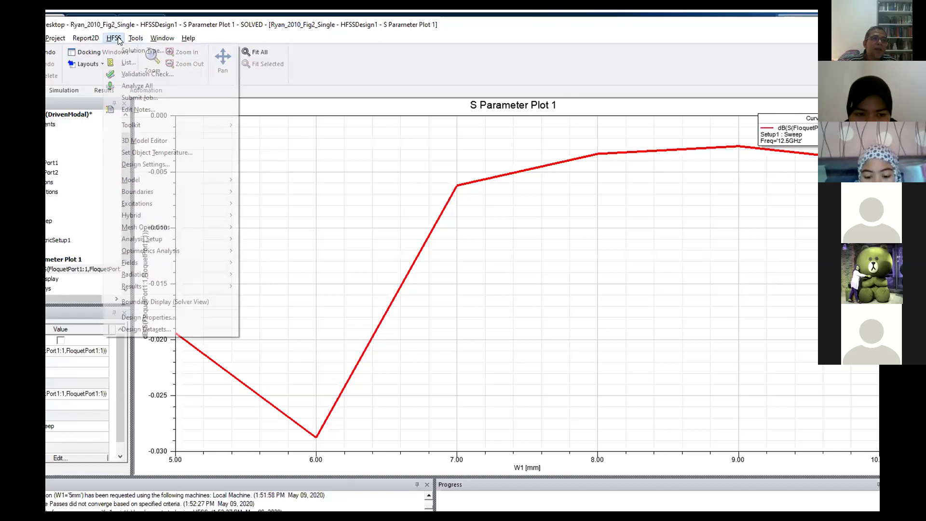
{"action": "mouse_move", "coordinate": [201, 287]}
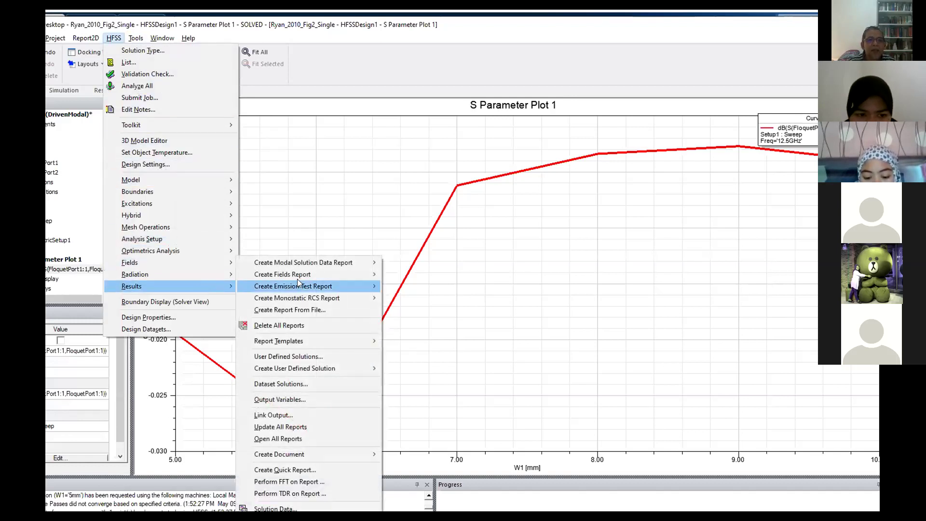
{"action": "mouse_move", "coordinate": [365, 265]}
{"action": "left_click", "coordinate": [395, 264]}
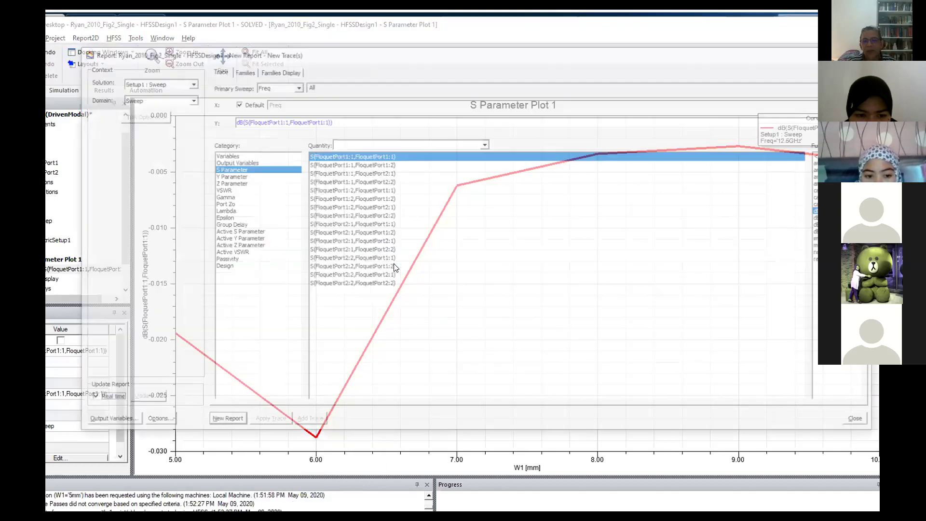
{"action": "left_click", "coordinate": [847, 190]}
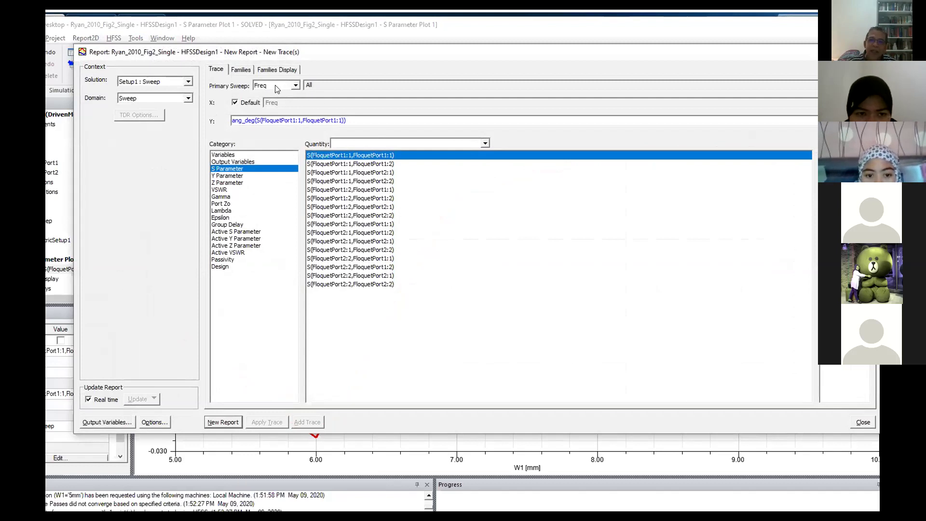
Set the phase report's primary sweep to W1, generate the new report and close the report setup
{"action": "left_click", "coordinate": [293, 85]}
{"action": "left_click", "coordinate": [285, 102]}
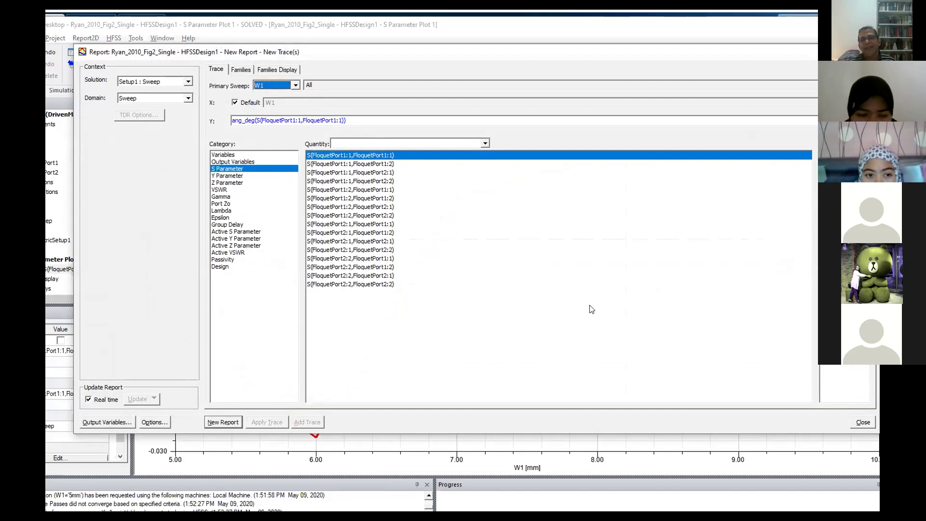
{"action": "left_click", "coordinate": [222, 423]}
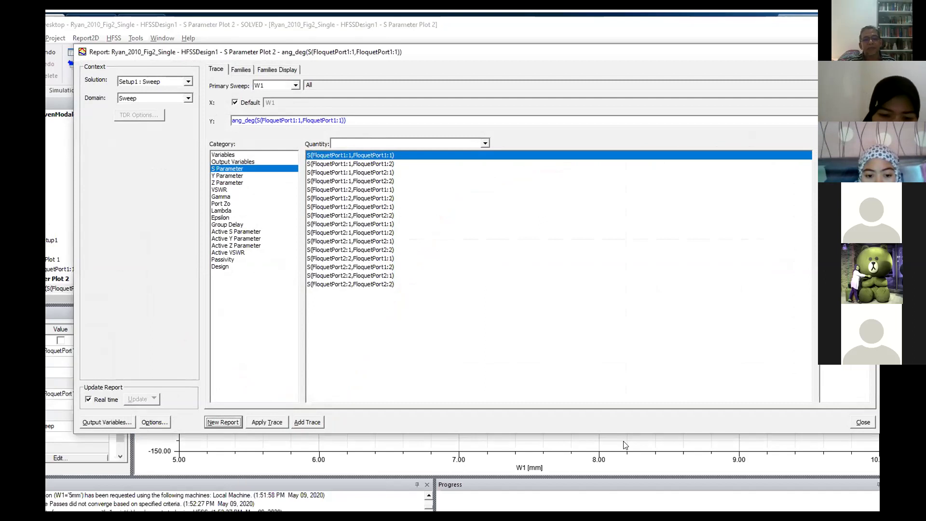
{"action": "left_click", "coordinate": [860, 423]}
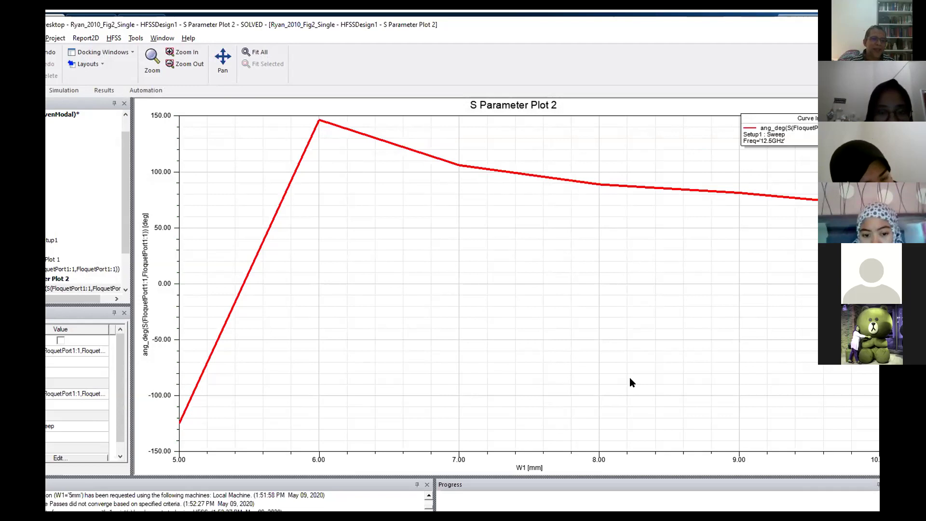
Add markers on the phase curve at W1 = 5 mm and W1 = 6 mm
{"action": "left_click", "coordinate": [179, 424]}
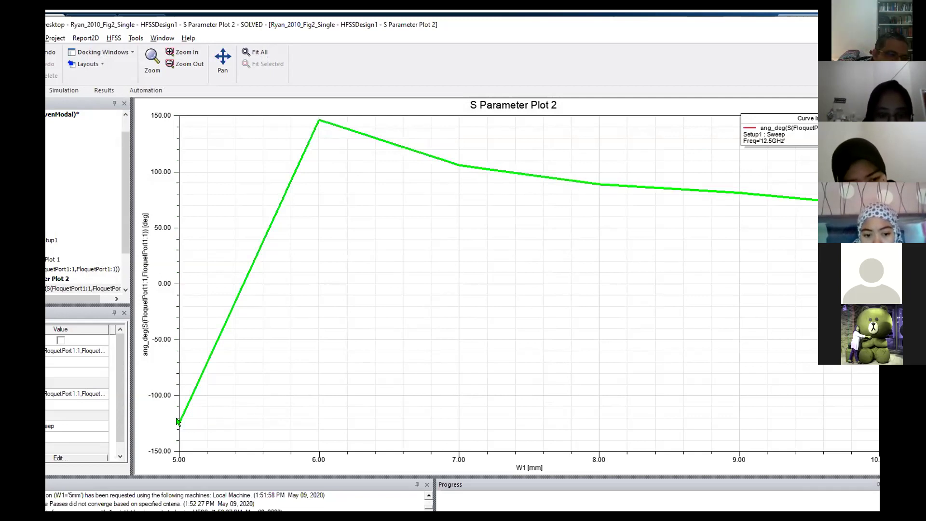
{"action": "right_click", "coordinate": [452, 238]}
{"action": "mouse_move", "coordinate": [489, 247]}
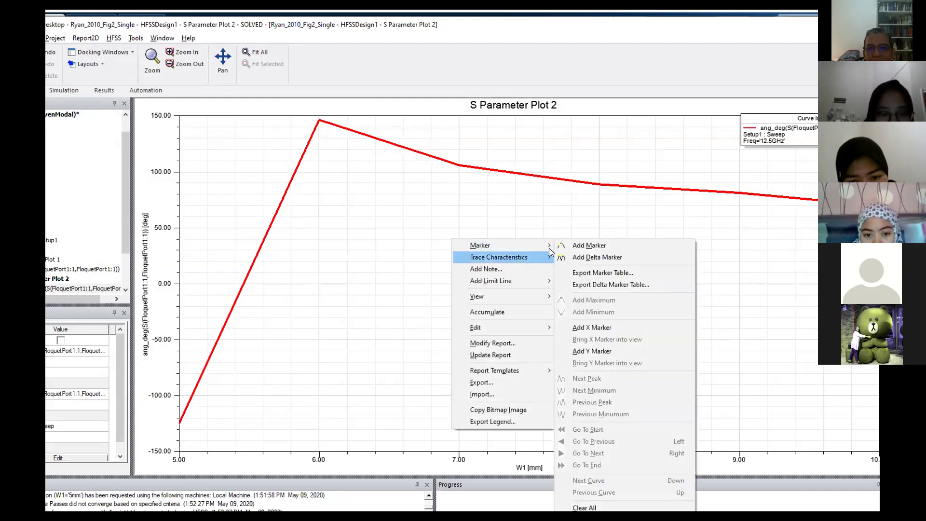
{"action": "left_click", "coordinate": [346, 242]}
{"action": "right_click", "coordinate": [393, 250]}
{"action": "mouse_move", "coordinate": [487, 257]}
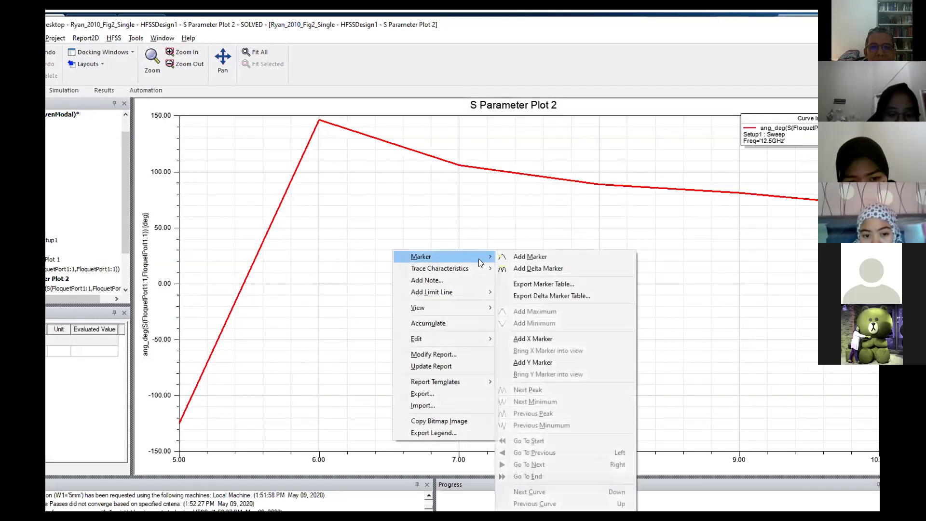
{"action": "left_click", "coordinate": [529, 256]}
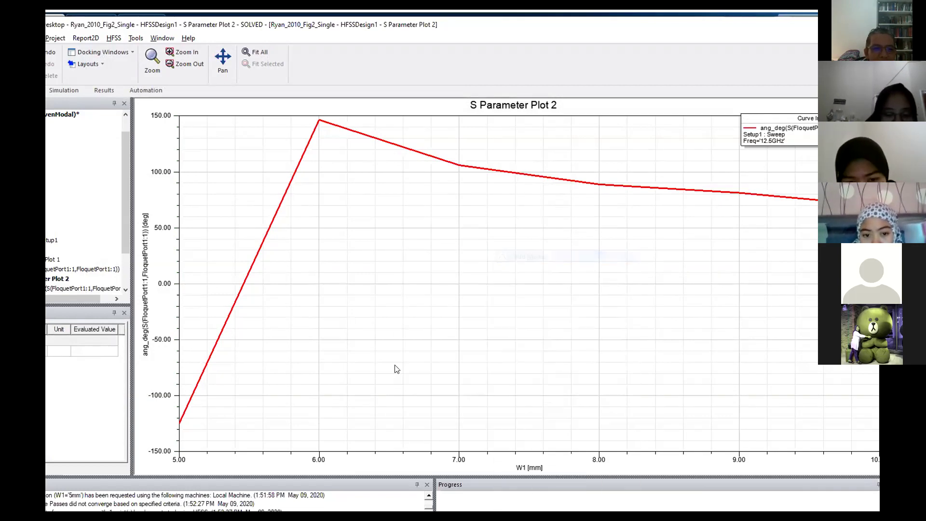
{"action": "left_click", "coordinate": [179, 422]}
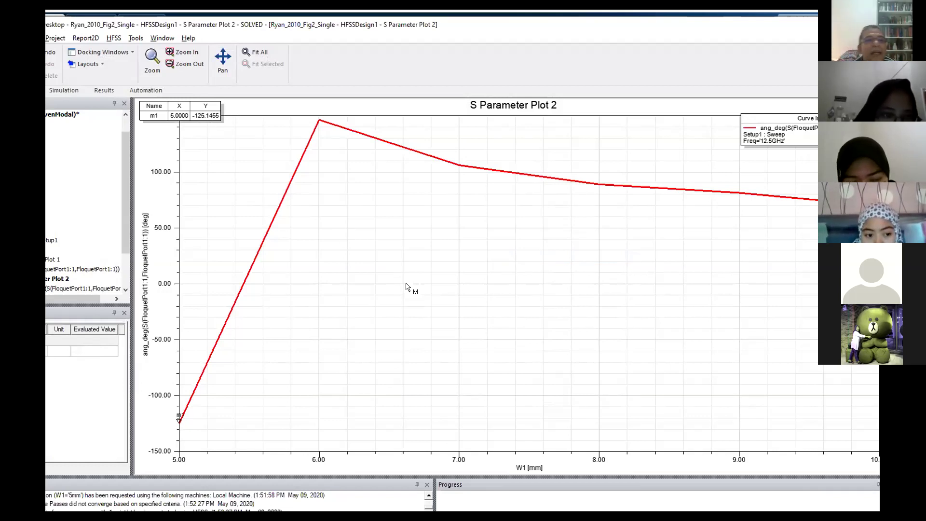
{"action": "left_click", "coordinate": [323, 128]}
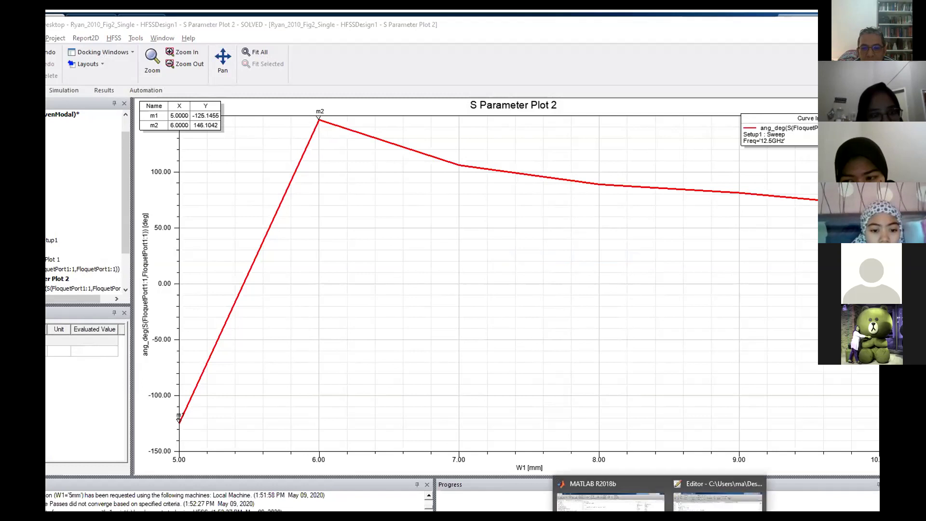
Switch to MATLAB and evaluate 146.1-360 to unwrap the phase at W1 = 6 mm
{"action": "left_click", "coordinate": [610, 497]}
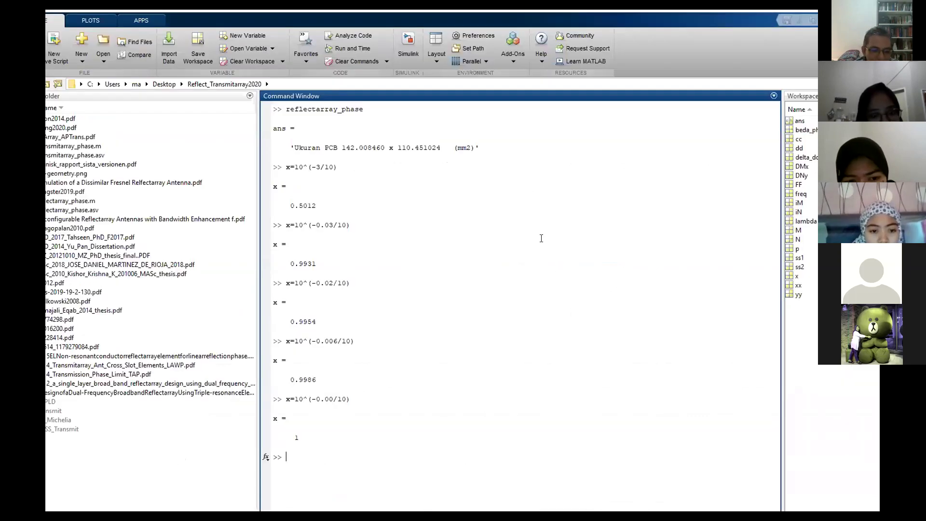
{"action": "type", "text": "146.1-360"}
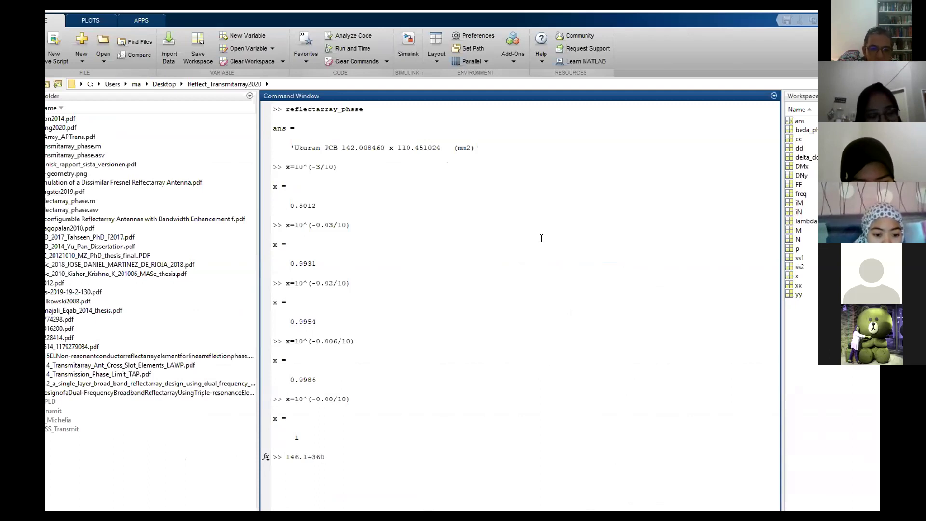
{"action": "key", "text": "Return"}
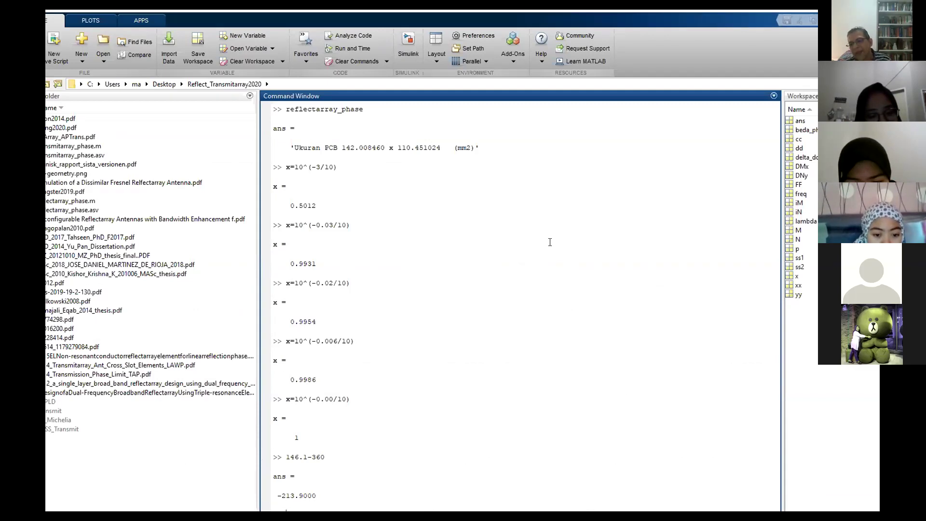
Return to HFSS, add a marker on the phase curve at W1 = 10 mm and compare with the MATLAB result
{"action": "key", "text": "alt+Tab"}
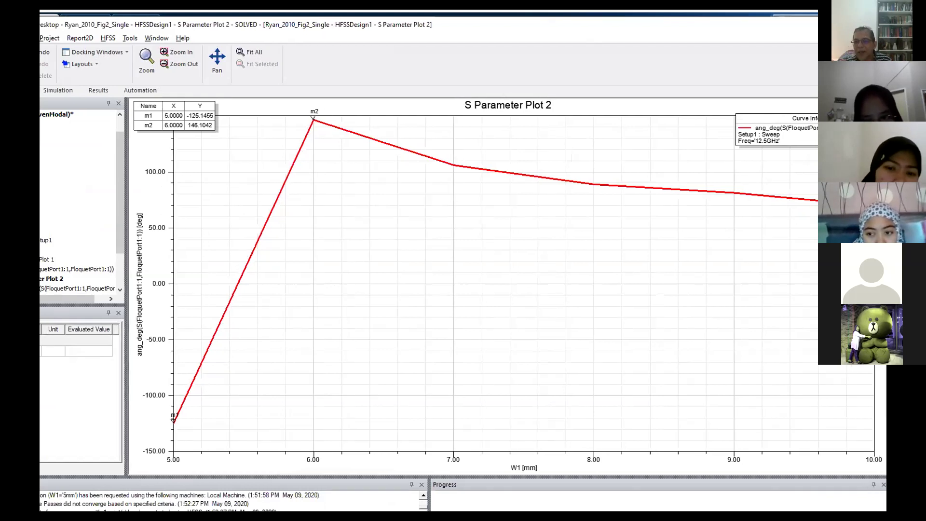
{"action": "left_click", "coordinate": [874, 206]}
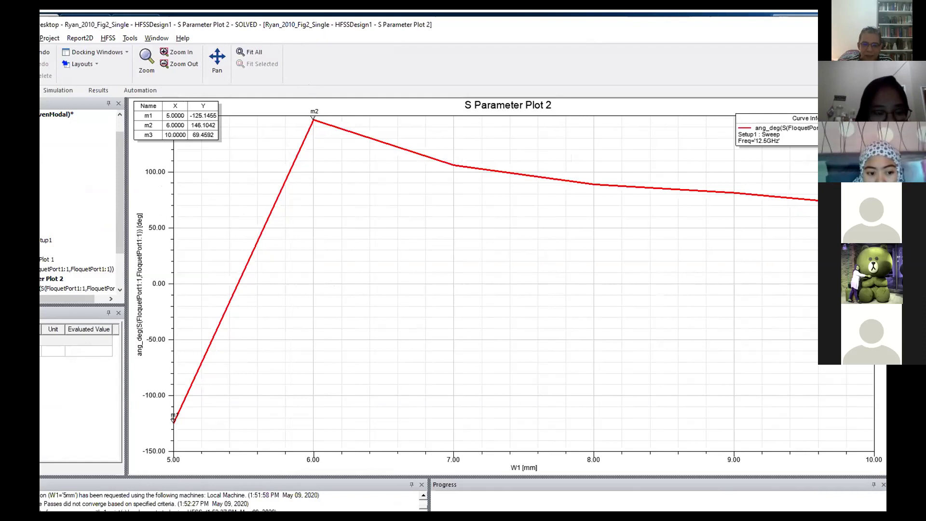
{"action": "left_click", "coordinate": [682, 492]}
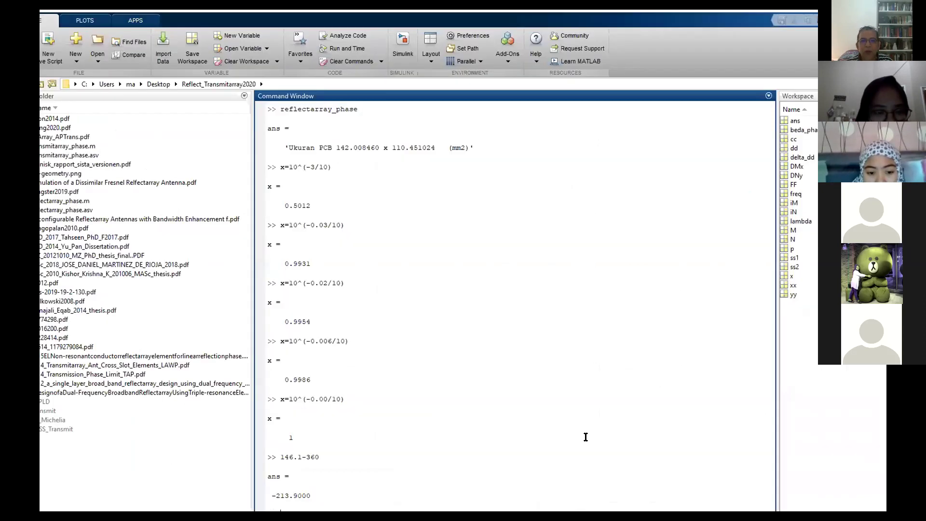
{"action": "key", "text": "alt+Tab"}
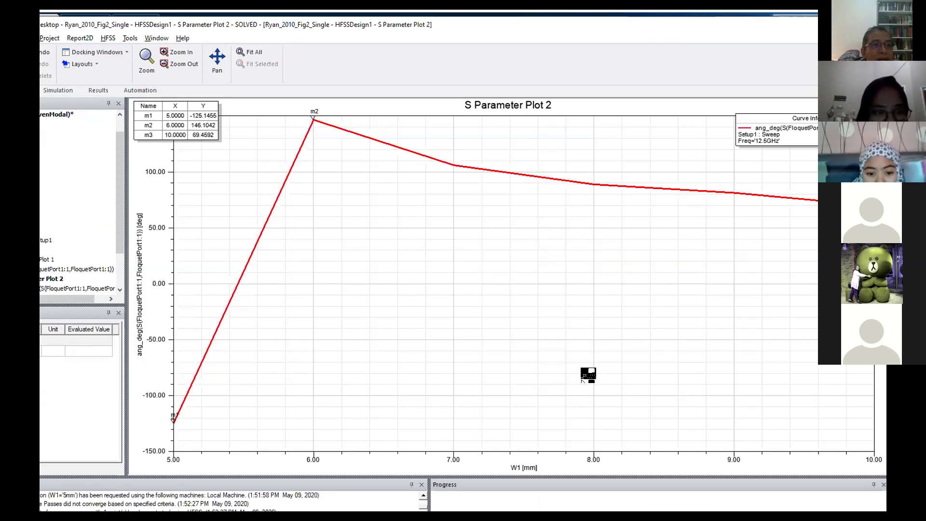
Switch to MATLAB and evaluate 69.5-360 to unwrap the phase at W1 = 10 mm
{"action": "key", "text": "alt+Tab"}
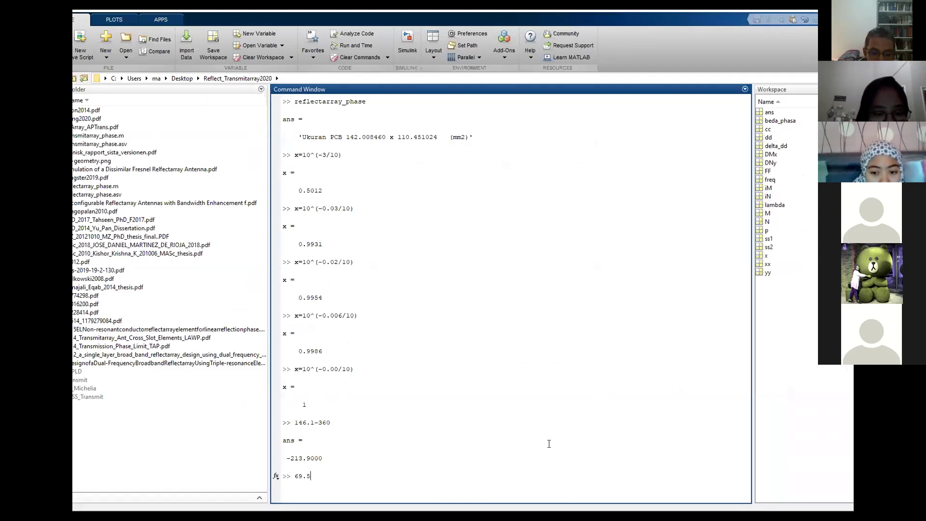
{"action": "type", "text": "-360"}
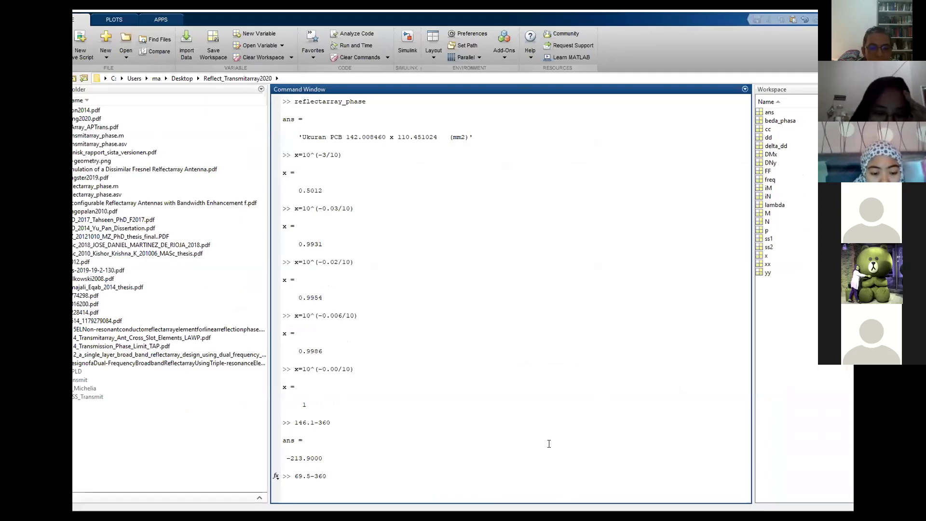
{"action": "key", "text": "Return"}
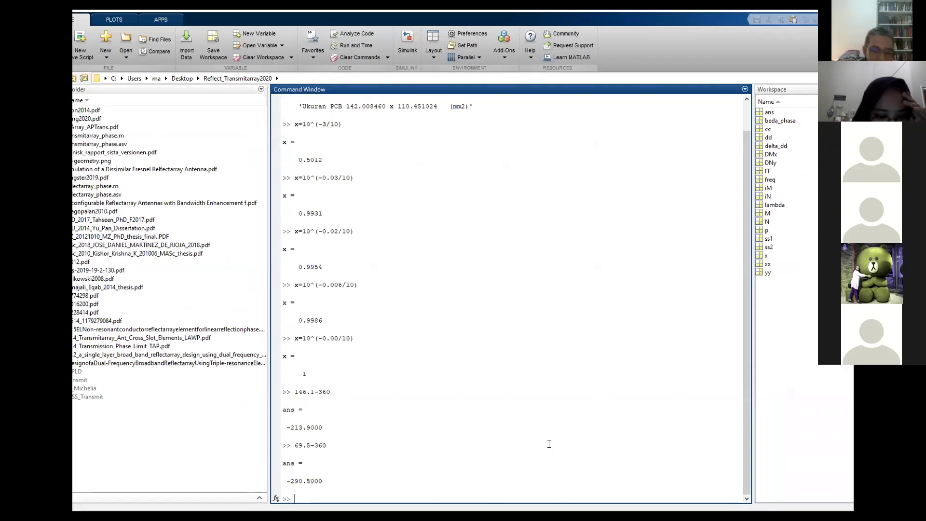
Note the unit cell's phase range in the command window as "phasa : -125.1 ... -290.5" and return to an empty prompt
{"action": "type", "text": "phasa .."}
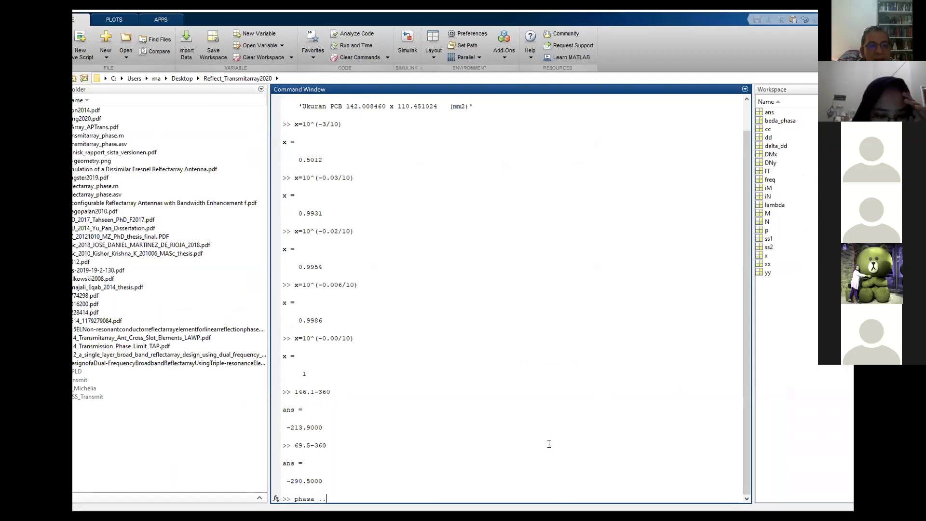
{"action": "key", "text": "alt+Tab"}
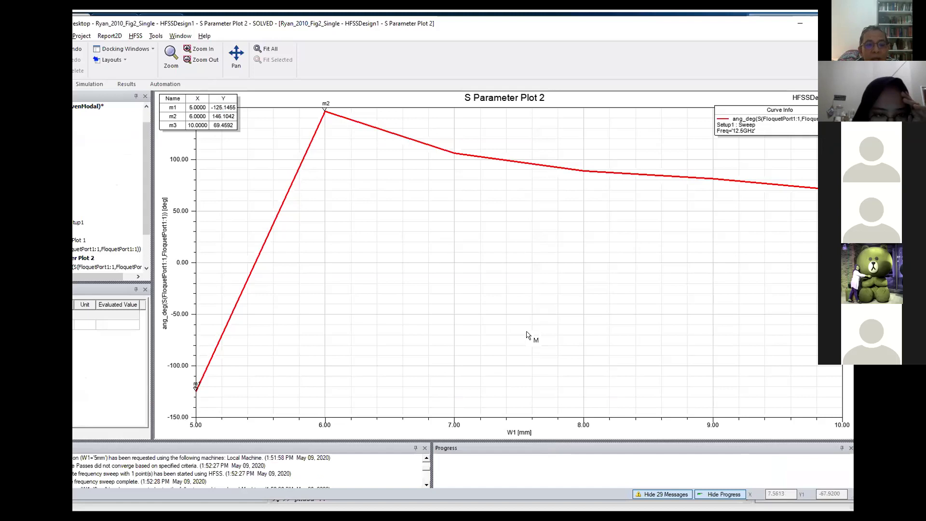
{"action": "key", "text": "alt+Tab"}
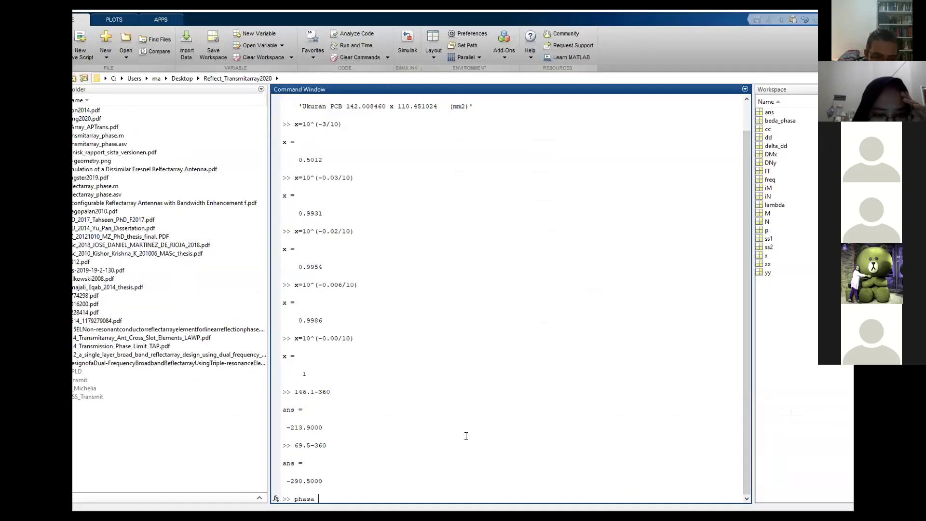
{"action": "type", "text": ": -125.1 ... "}
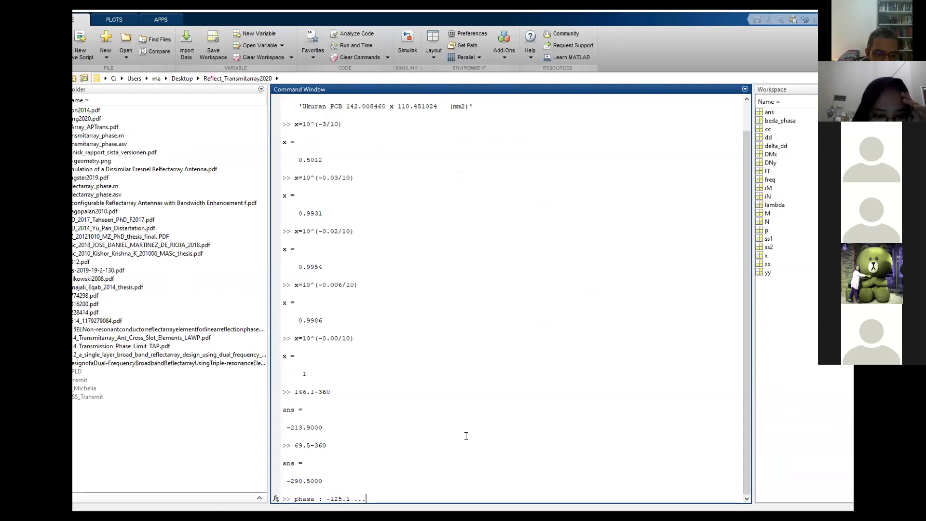
{"action": "type", "text": "-290"}
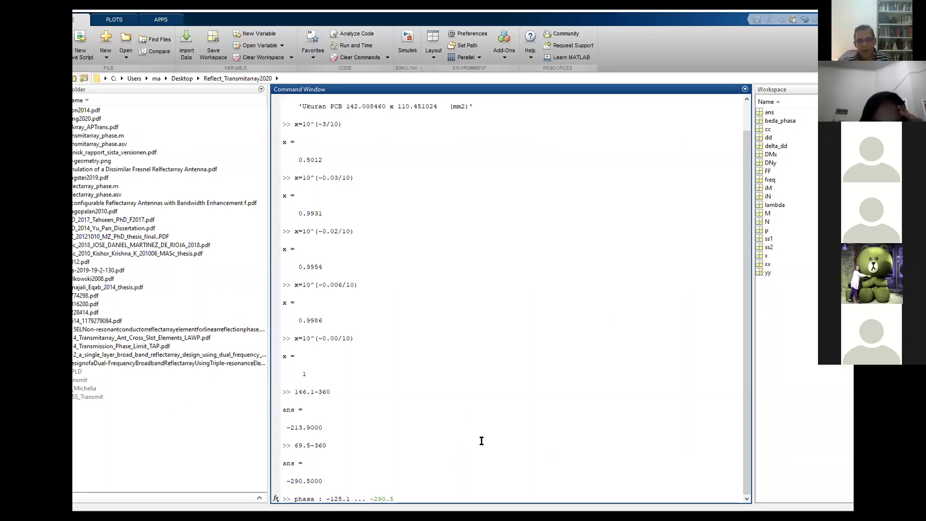
{"action": "type", "text": ".5"}
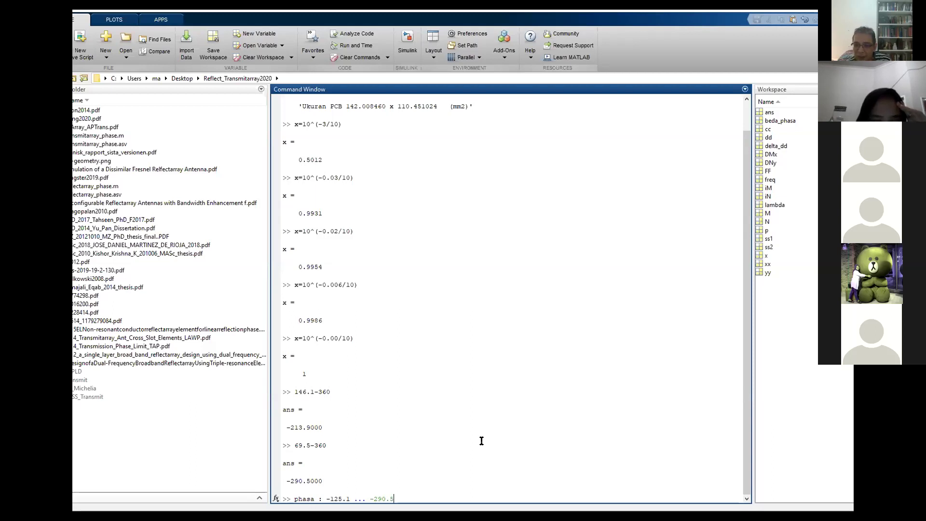
{"action": "mouse_move", "coordinate": [657, 499]}
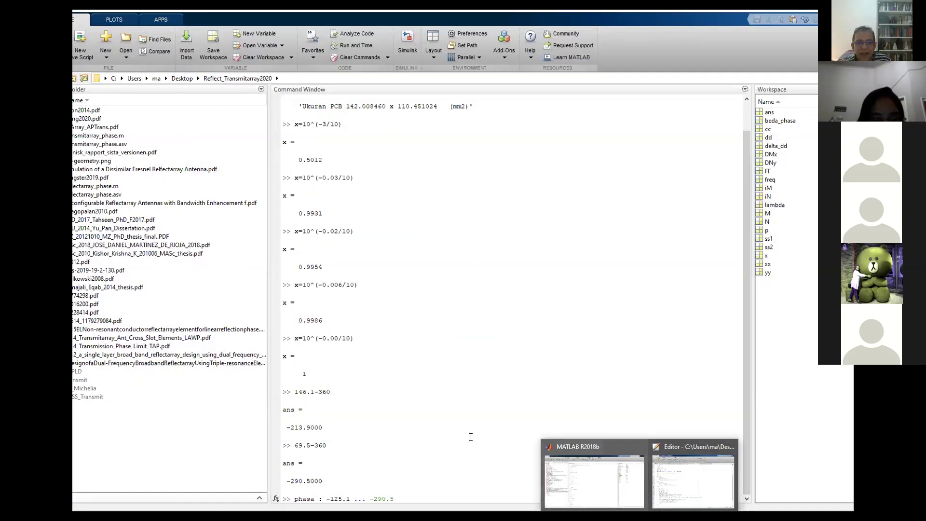
{"action": "left_click", "coordinate": [471, 437]}
{"action": "key", "text": "Return"}
{"action": "type", "text": "r"}
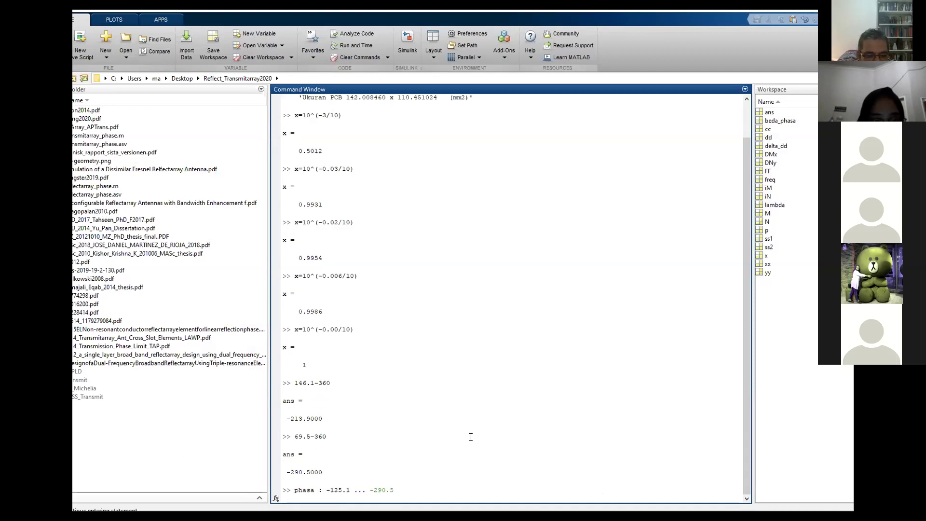
{"action": "key", "text": "ctrl+c"}
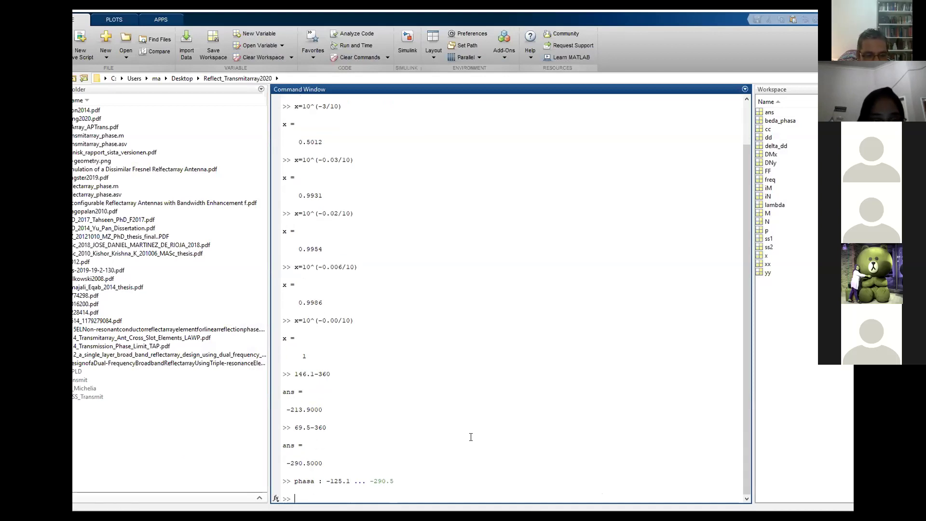
Run the transmitarray_phase script, enlarge the resulting phase-map figure and move it aside from the command window
{"action": "type", "text": "tra"}
{"action": "key", "text": "Up"}
{"action": "key", "text": "Return"}
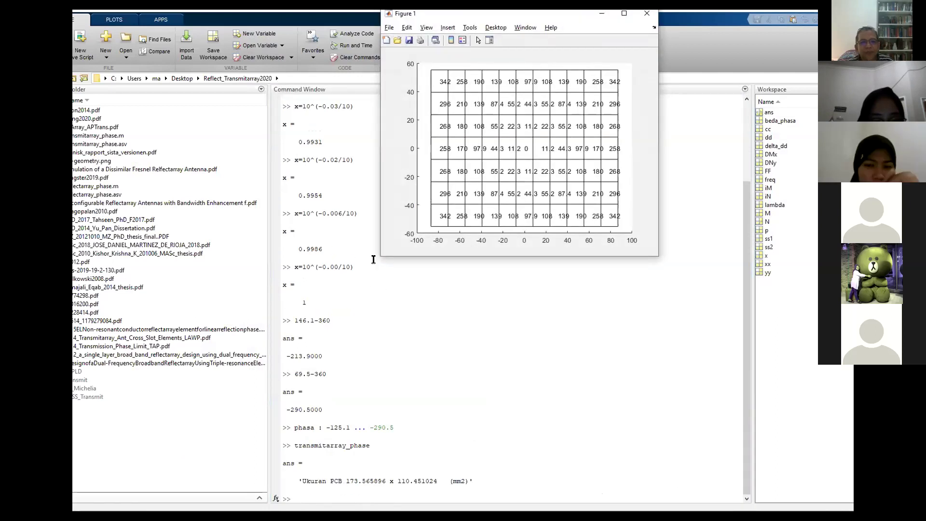
{"action": "left_click_drag", "start_coordinate": [380, 257], "coordinate": [160, 370]}
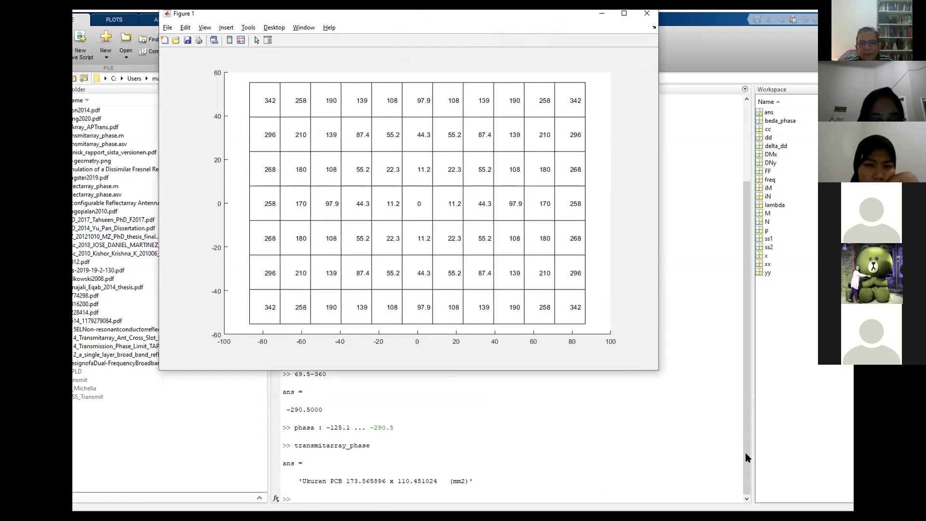
{"action": "left_click_drag", "start_coordinate": [657, 368], "coordinate": [670, 444]}
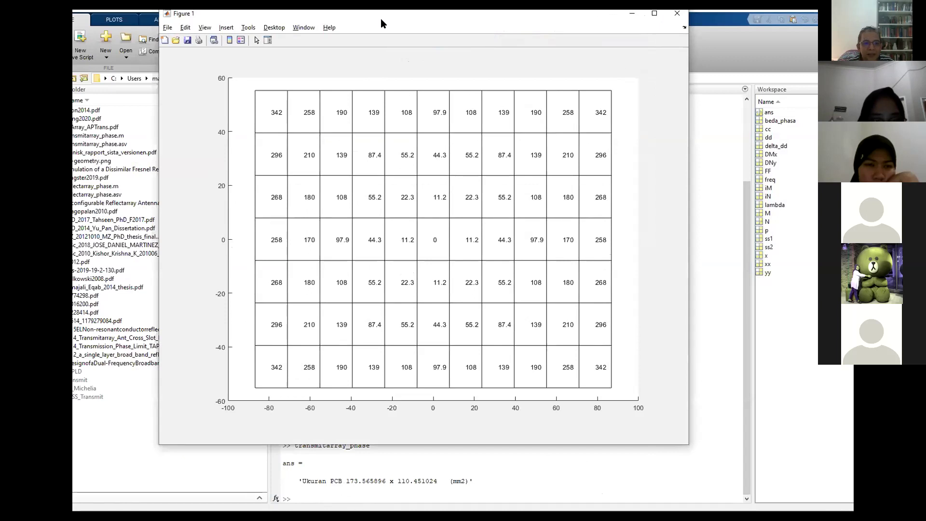
{"action": "left_click_drag", "start_coordinate": [381, 18], "coordinate": [743, 18]}
Enter 165 in the command window as the approximate span between the two phase limits
{"action": "left_click", "coordinate": [411, 429]}
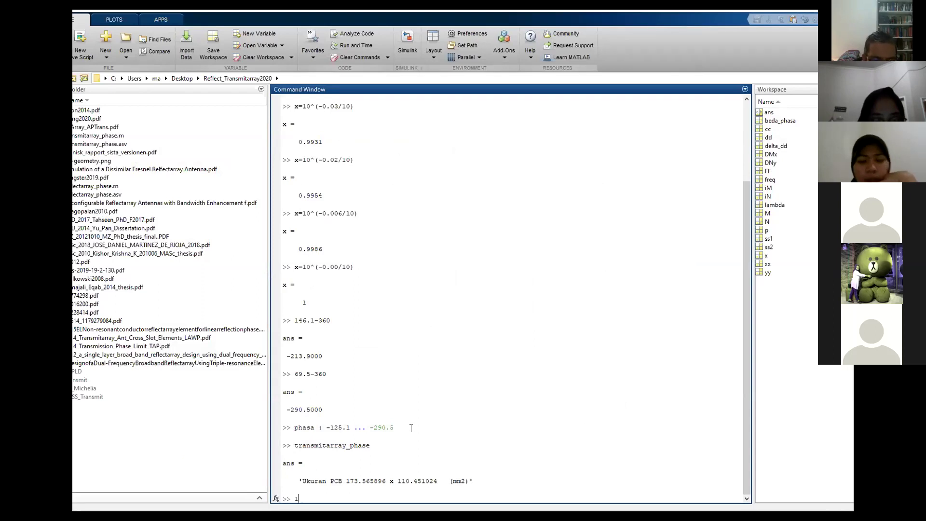
{"action": "type", "text": "165"}
{"action": "key", "text": "Return"}
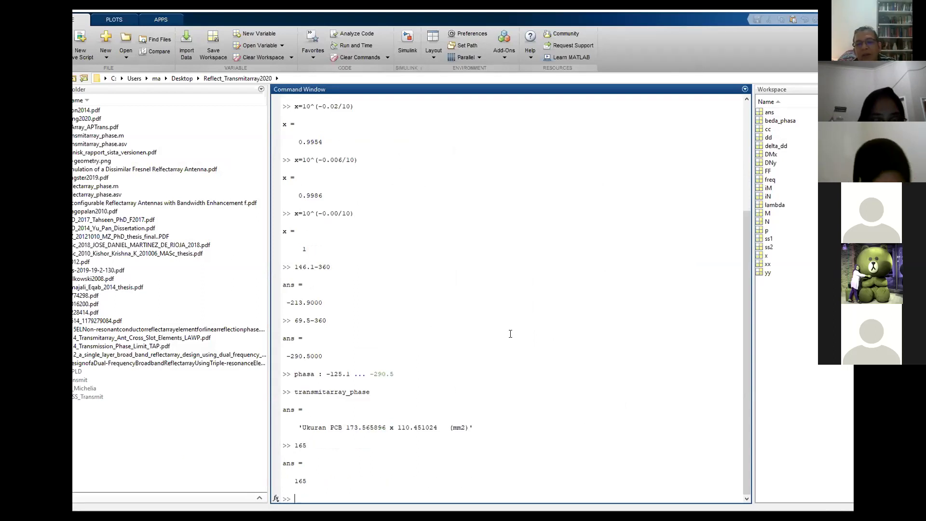
Bring the phase-map figure back to the front, examine the required element phases across the array, and minimise it
{"action": "key", "text": "alt+Tab"}
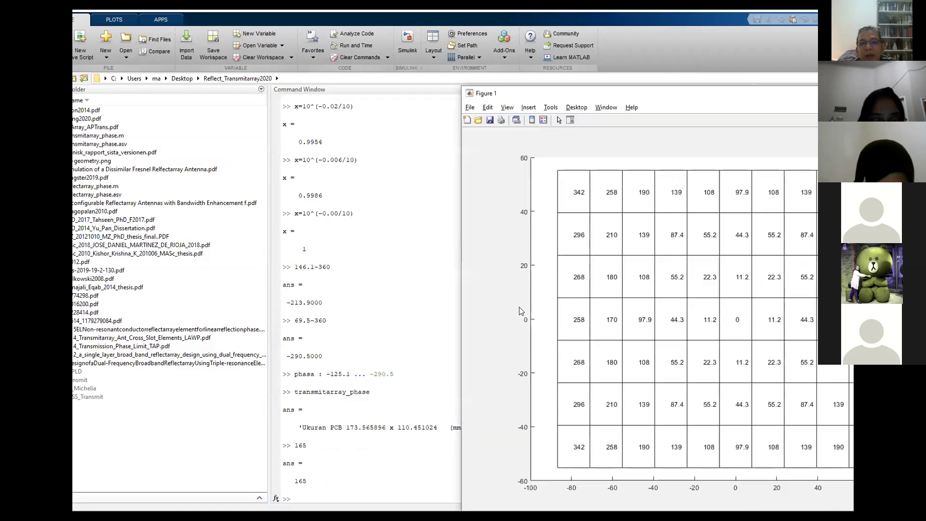
{"action": "double_click", "coordinate": [582, 95]}
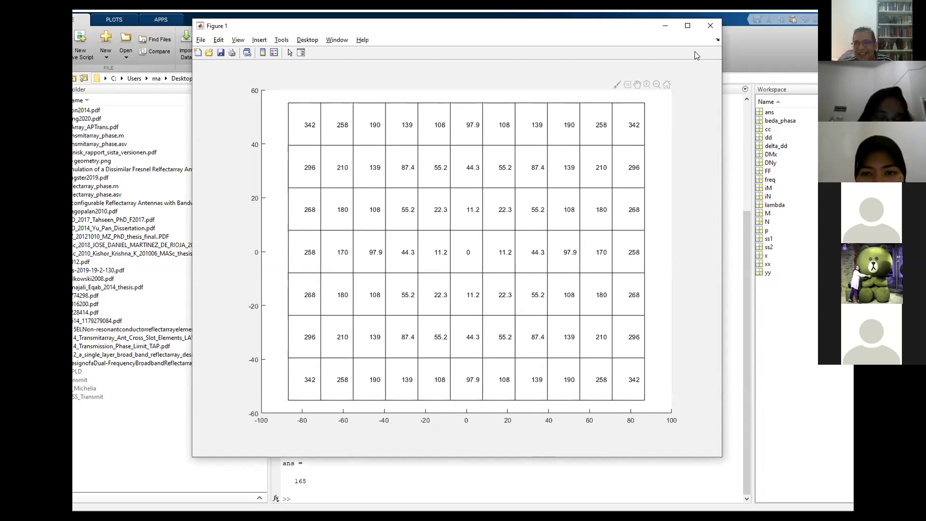
{"action": "left_click", "coordinate": [666, 25]}
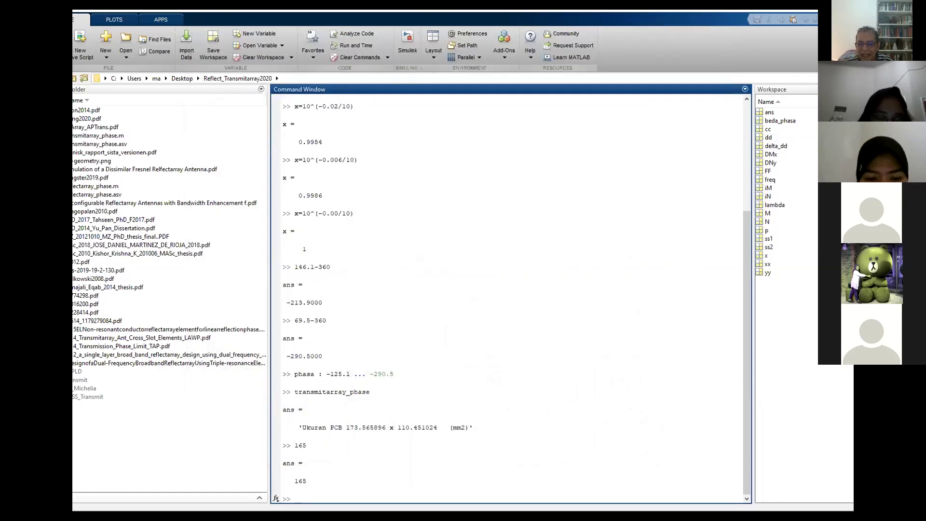
Switch to HFSS and view the 3D model of the Ryan_2010_Fig2_Single design
{"action": "key", "text": "alt+Tab"}
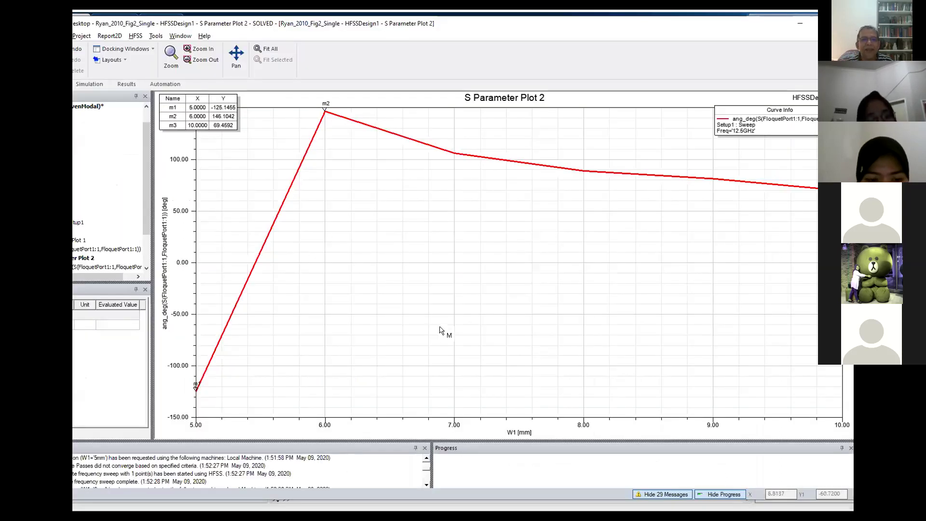
{"action": "double_click", "coordinate": [92, 106]}
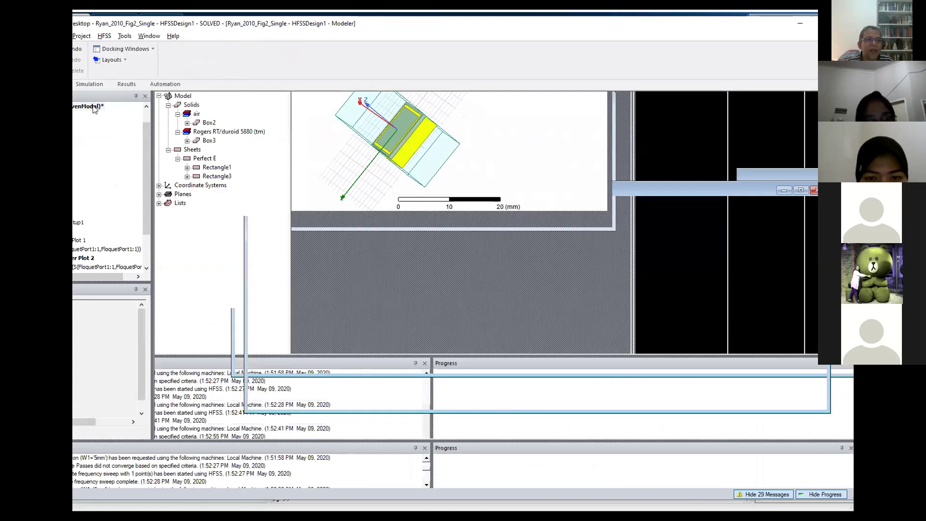
{"action": "left_click_drag", "start_coordinate": [474, 235], "coordinate": [511, 264]}
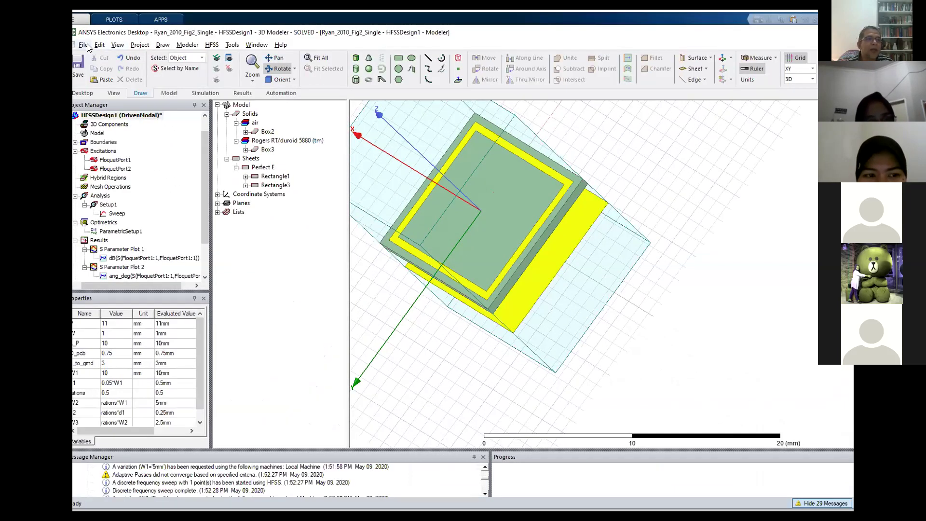
{"action": "left_click", "coordinate": [83, 44]}
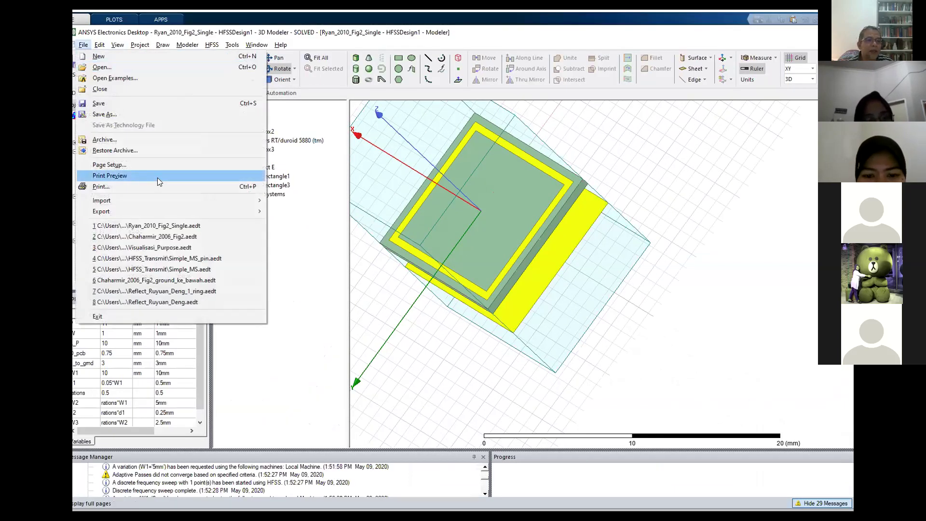
{"action": "left_click", "coordinate": [326, 246]}
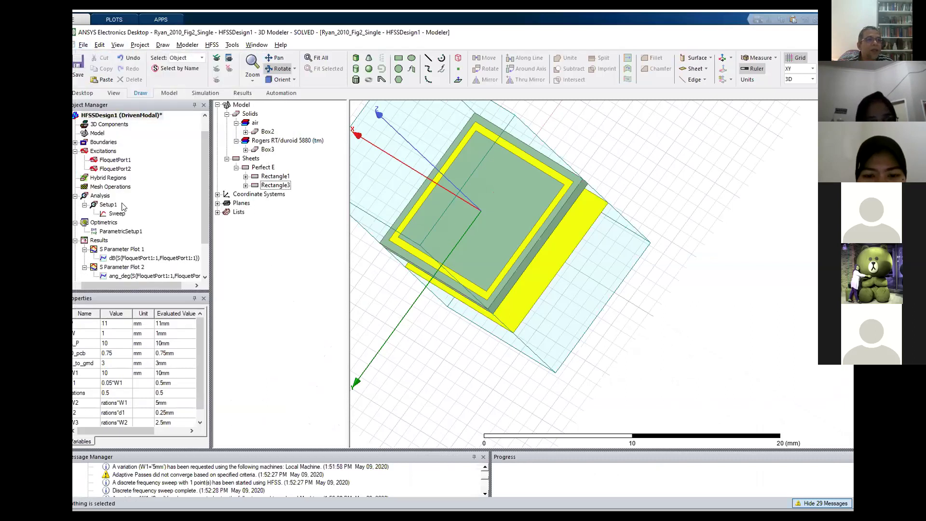
Open the 3D model of HFSSDesign1 in the Chaharmir_2006_Fig2 project and rotate it to view the double-ring face
{"action": "scroll", "coordinate": [116, 242], "scroll_direction": "up", "scroll_amount": 5}
{"action": "left_click", "coordinate": [77, 133]}
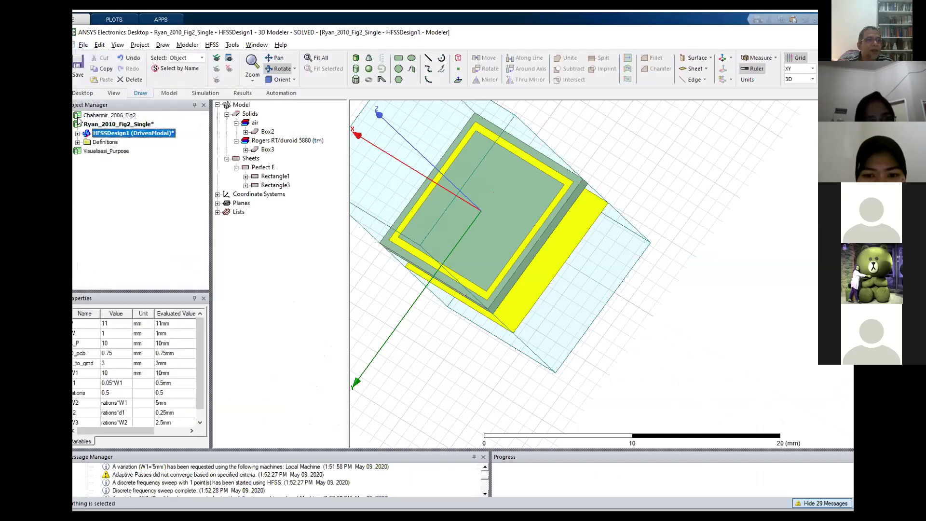
{"action": "double_click", "coordinate": [94, 117]}
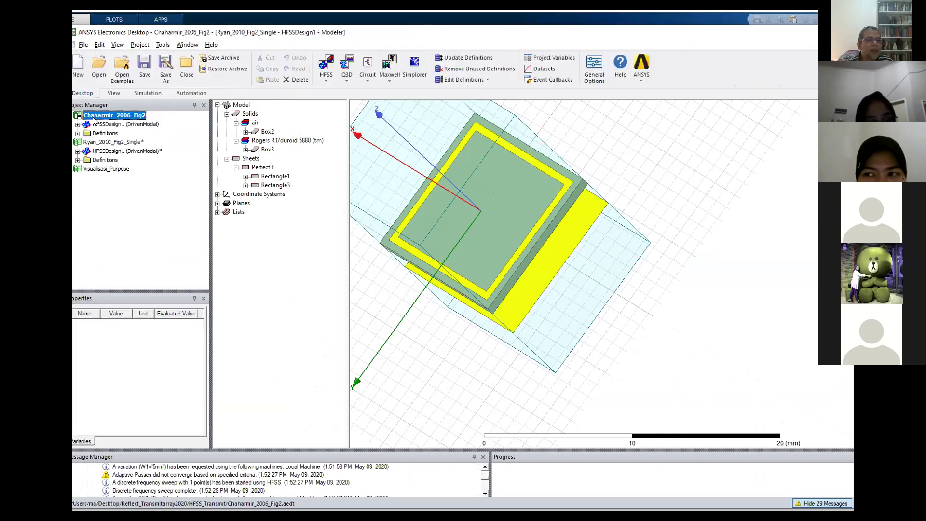
{"action": "double_click", "coordinate": [105, 124]}
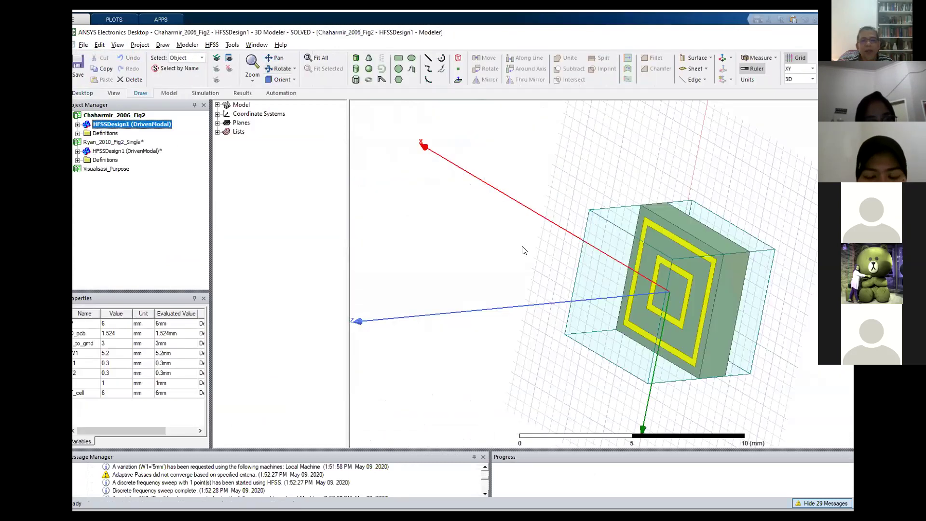
{"action": "left_click", "coordinate": [279, 69]}
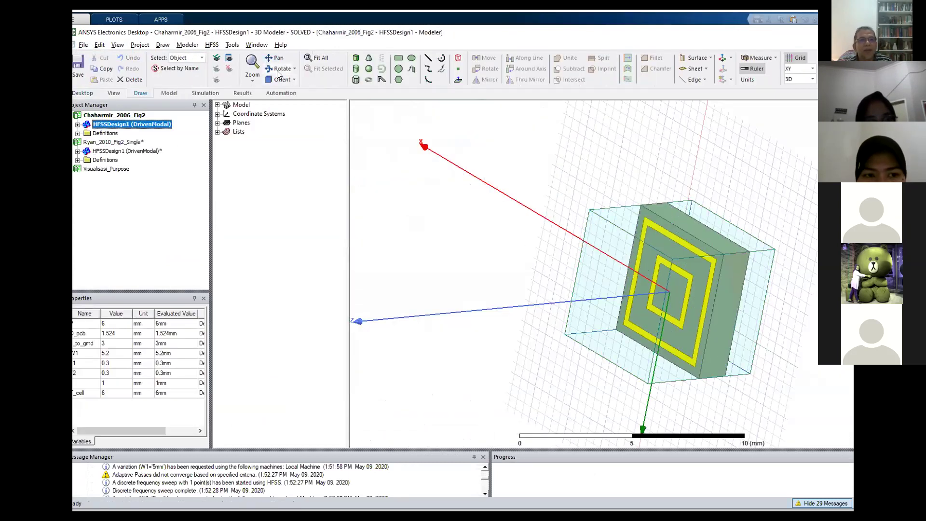
{"action": "left_click_drag", "start_coordinate": [637, 202], "coordinate": [518, 362]}
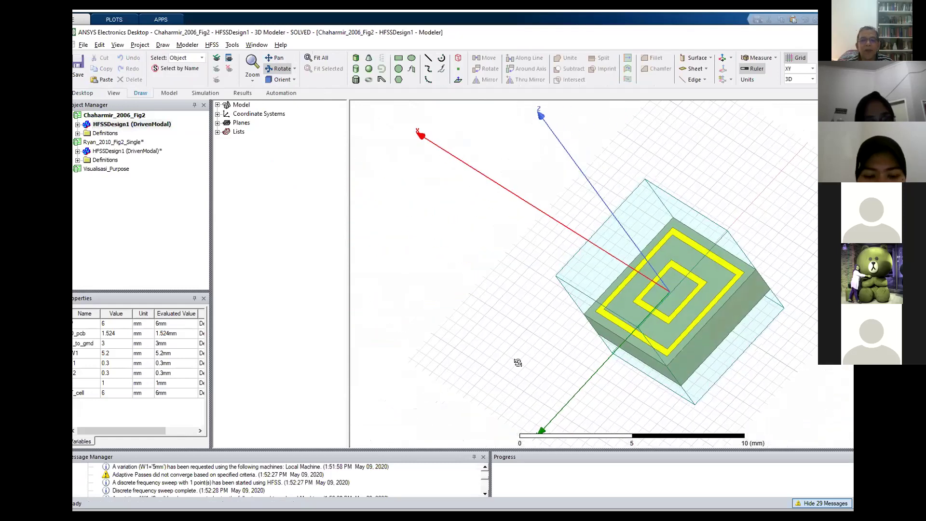
Open S Parameter Plot 1 from the results of the Chaharmir_2006_Fig2 design
{"action": "left_click", "coordinate": [78, 125]}
{"action": "left_click", "coordinate": [87, 205]}
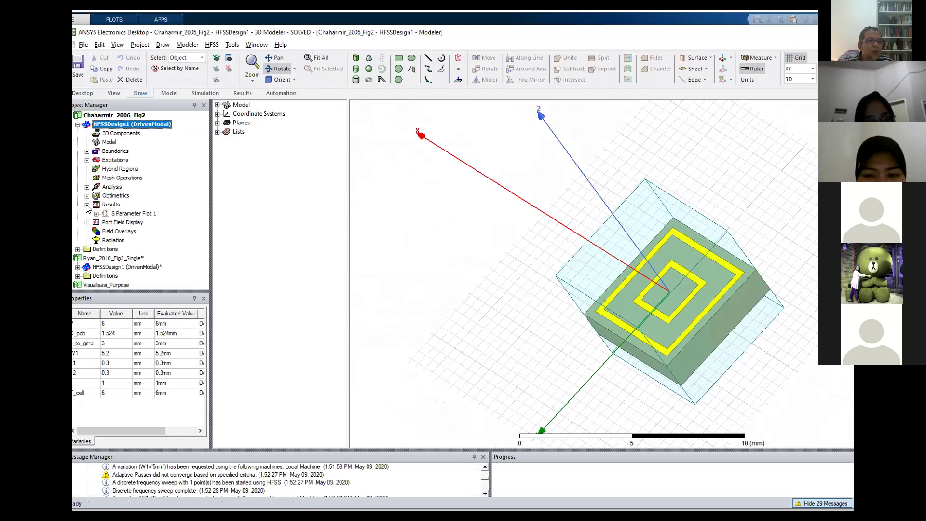
{"action": "left_click", "coordinate": [97, 214]}
{"action": "double_click", "coordinate": [130, 213]}
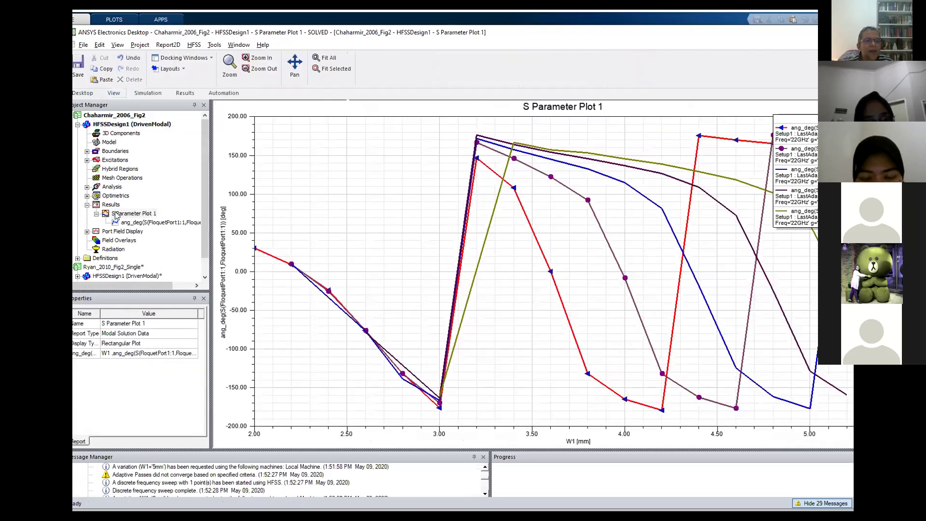
Move the plot legend into the empty area above the curves' left end, highlight the g = 0.6 mm curve and collapse the Chaharmir_2006_Fig2 project
{"action": "left_click", "coordinate": [789, 175]}
{"action": "left_click_drag", "start_coordinate": [788, 175], "coordinate": [371, 203]}
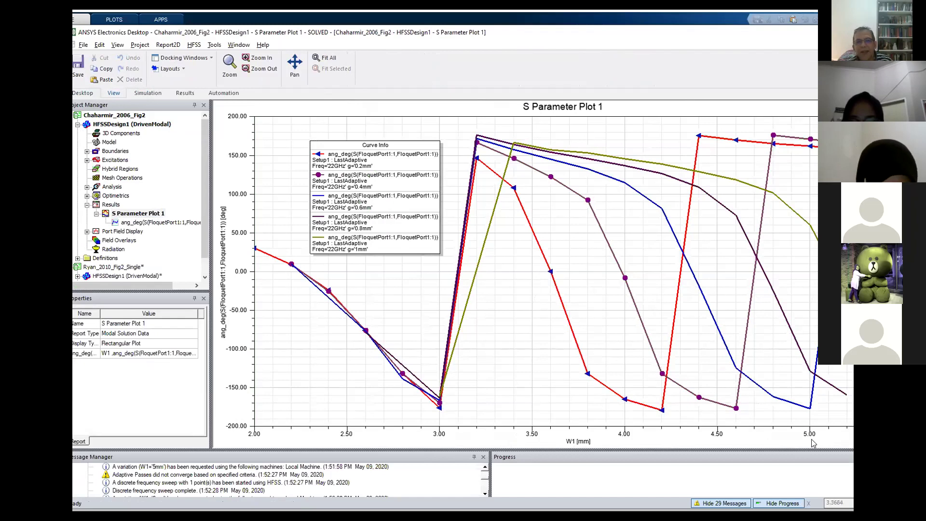
{"action": "left_click", "coordinate": [349, 214]}
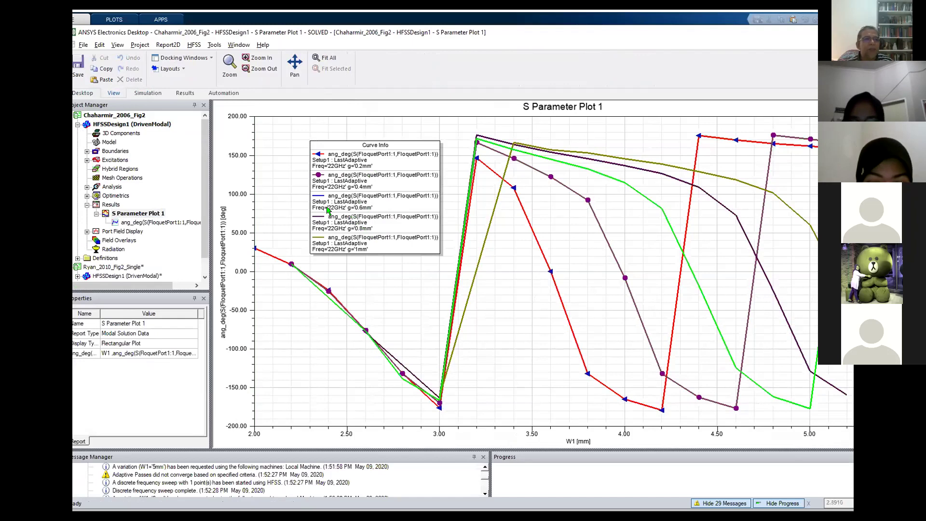
{"action": "double_click", "coordinate": [125, 115]}
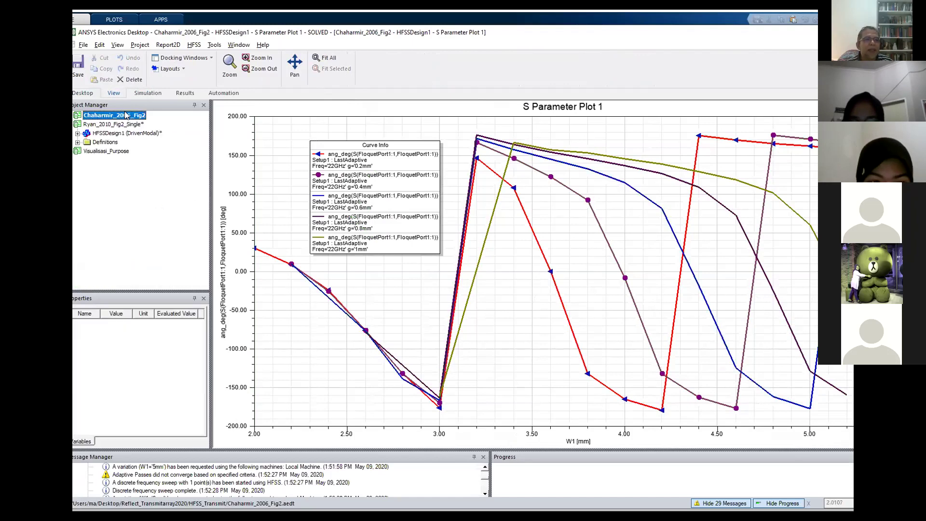
Show the Chaharmir_2006_Fig2 3D model again and open S Parameter Plot 2 of the Ryan_2010_Fig2_Single design
{"action": "double_click", "coordinate": [125, 119]}
{"action": "double_click", "coordinate": [127, 124]}
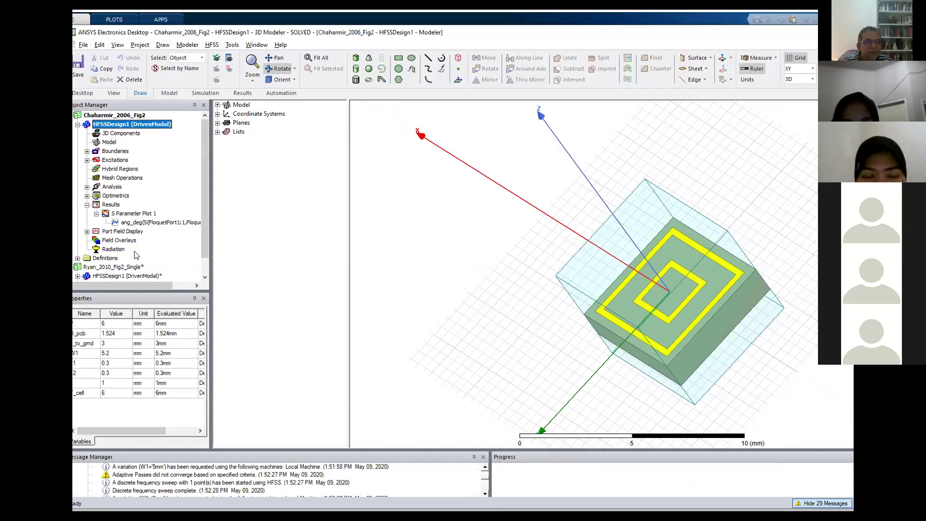
{"action": "left_click", "coordinate": [127, 269]}
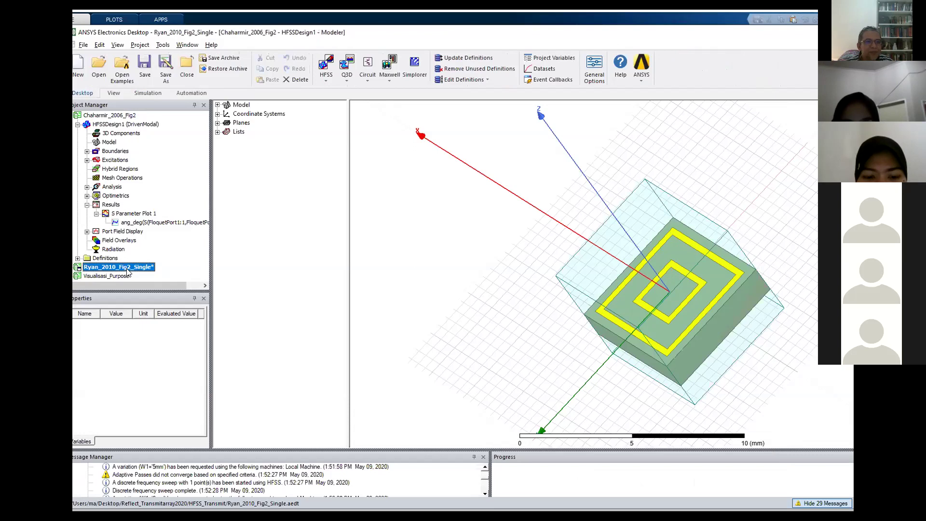
{"action": "double_click", "coordinate": [128, 267]}
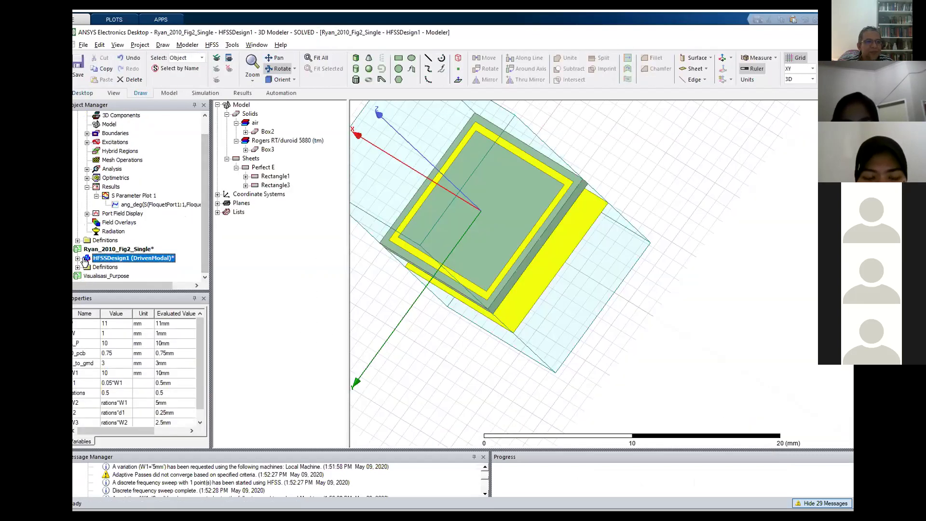
{"action": "left_click", "coordinate": [78, 266]}
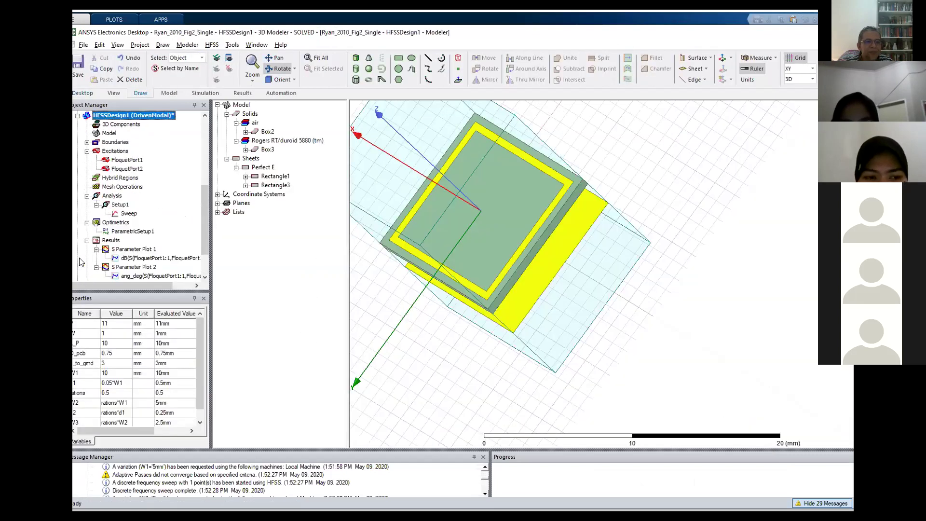
{"action": "double_click", "coordinate": [130, 268]}
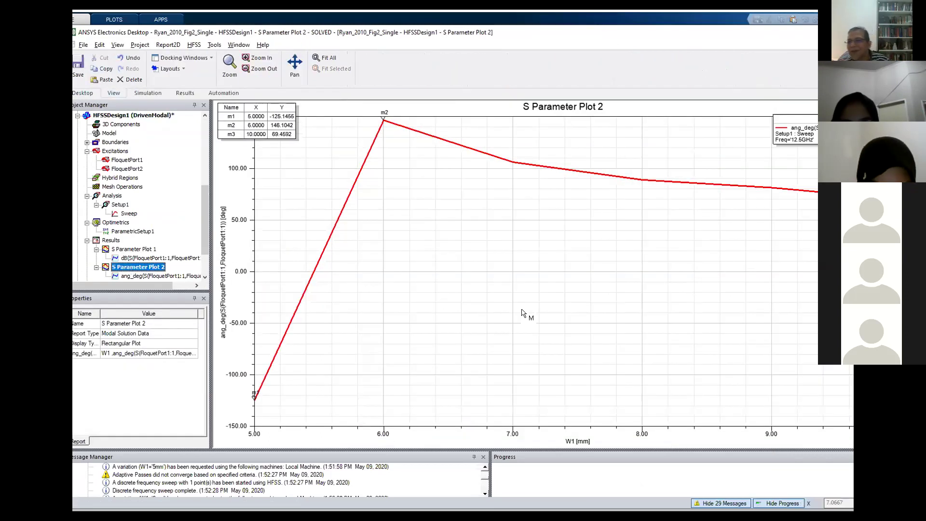
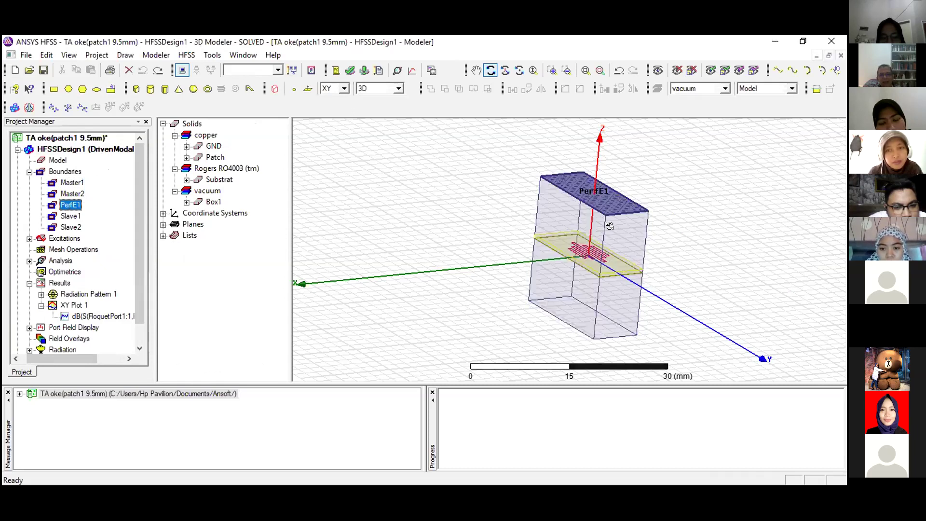
Highlight the FloquetPort1 excitation on the vacuum box and examine its face and lattice vectors from several angles
{"action": "left_click_drag", "start_coordinate": [596, 289], "coordinate": [540, 241]}
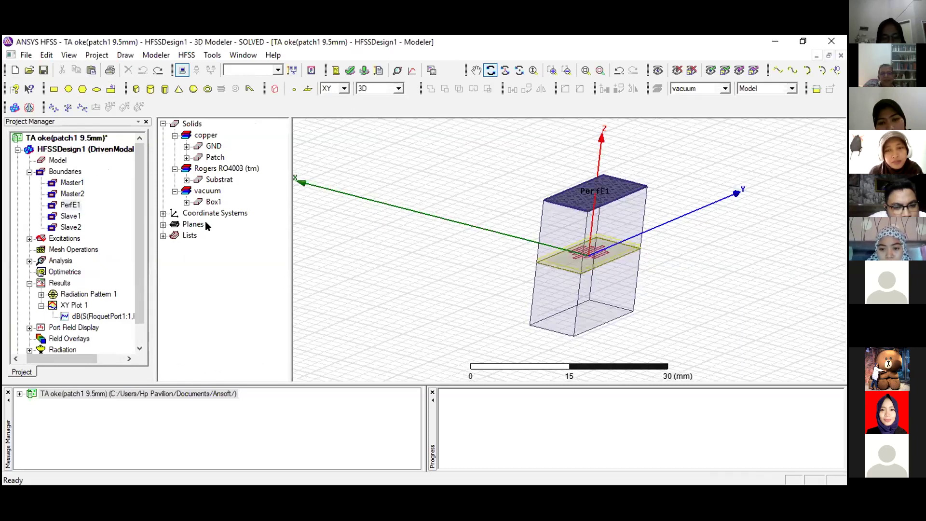
{"action": "left_click", "coordinate": [29, 239]}
{"action": "left_click", "coordinate": [77, 250]}
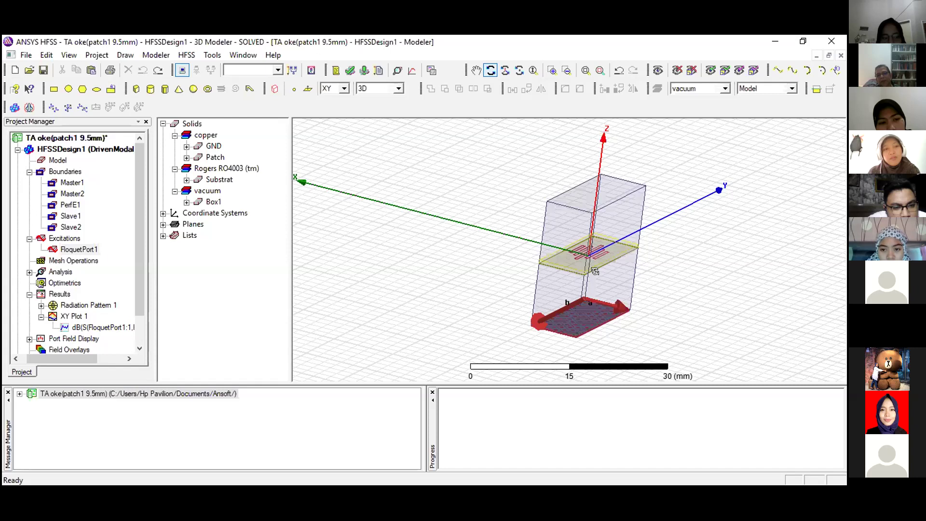
{"action": "left_click_drag", "start_coordinate": [587, 274], "coordinate": [583, 285]}
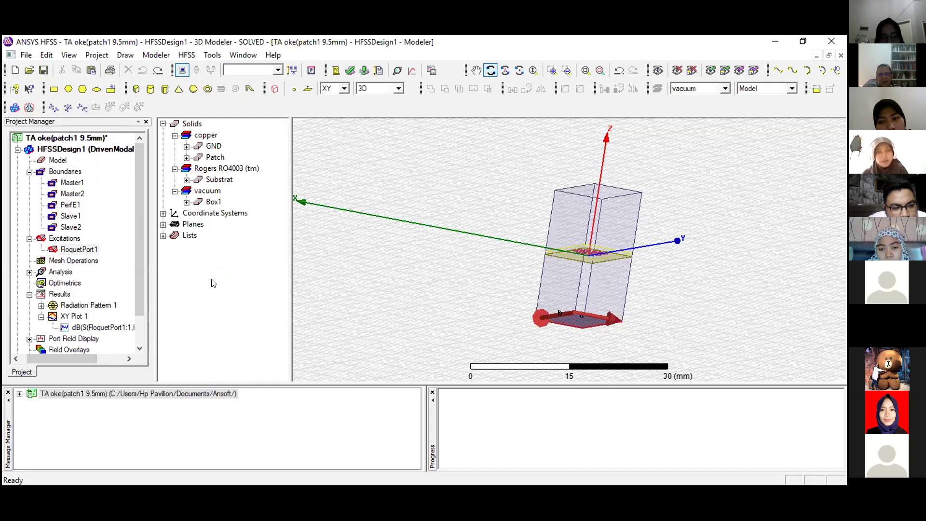
{"action": "left_click_drag", "start_coordinate": [517, 279], "coordinate": [611, 261]}
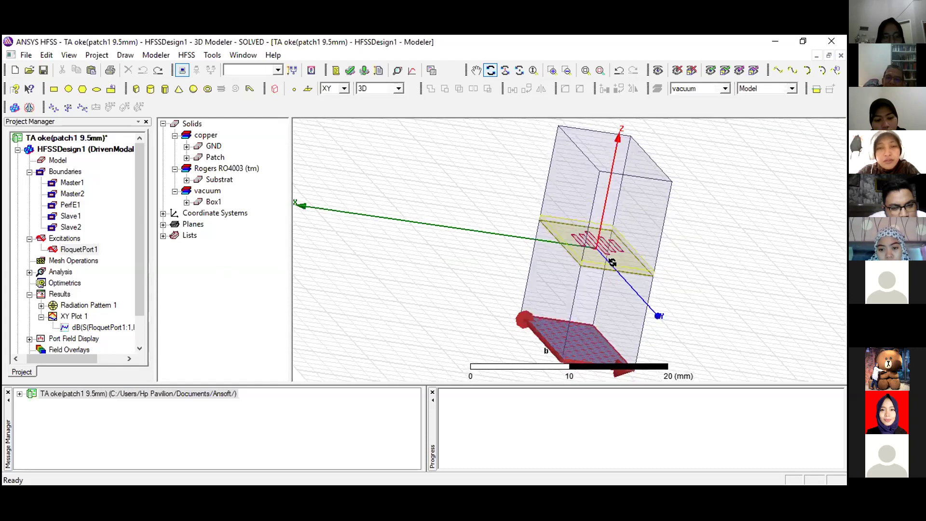
Highlight the PerfE1 boundary face, expand the copper GND and Patch objects, and select Patch
{"action": "left_click", "coordinate": [69, 206]}
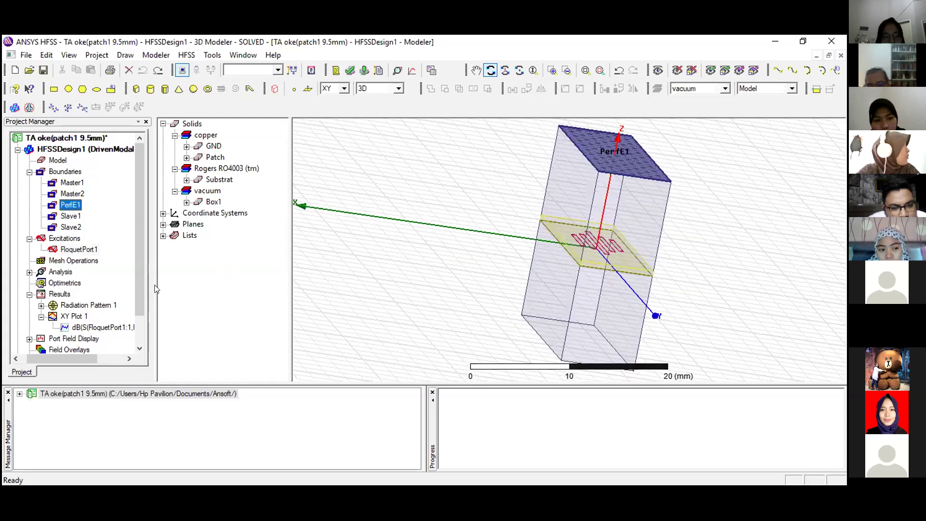
{"action": "left_click_drag", "start_coordinate": [665, 225], "coordinate": [626, 250]}
{"action": "scroll", "coordinate": [625, 250], "scroll_direction": "up", "scroll_amount": 2}
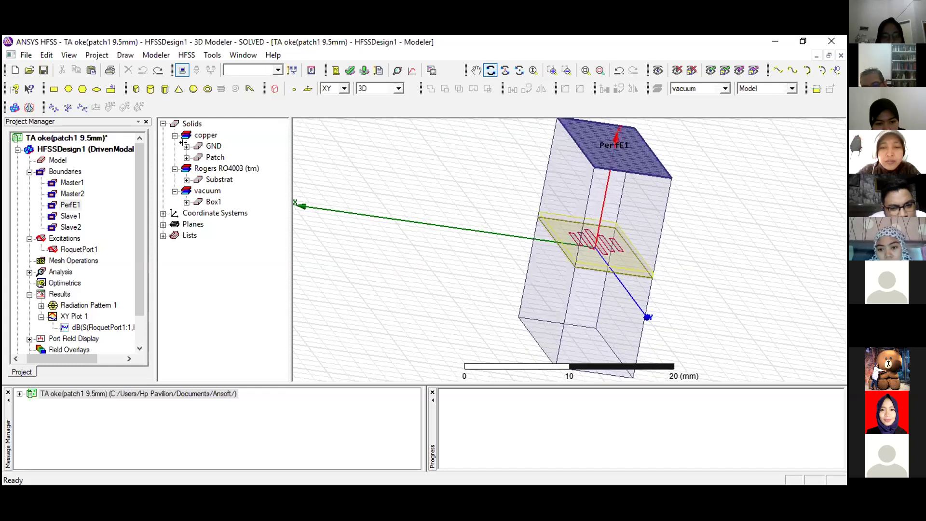
{"action": "left_click", "coordinate": [186, 167]}
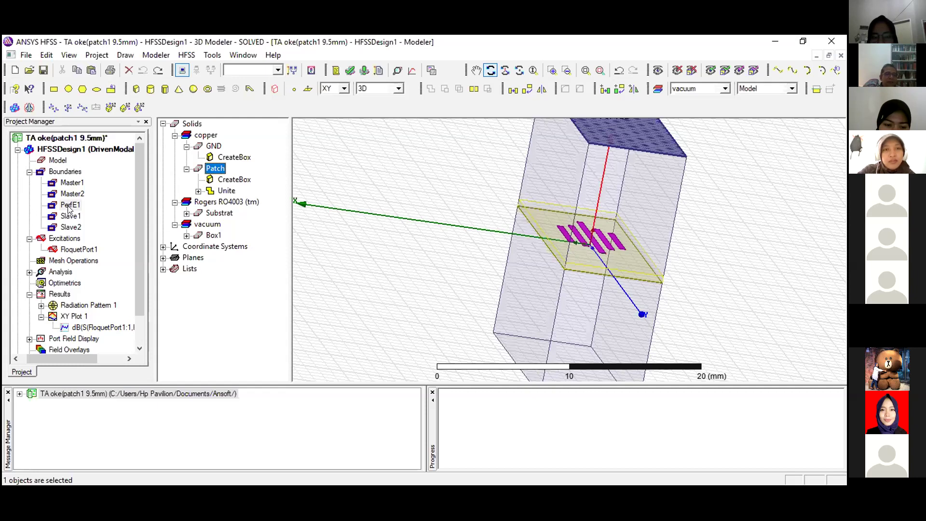
{"action": "scroll", "coordinate": [544, 187], "scroll_direction": "up", "scroll_amount": 1}
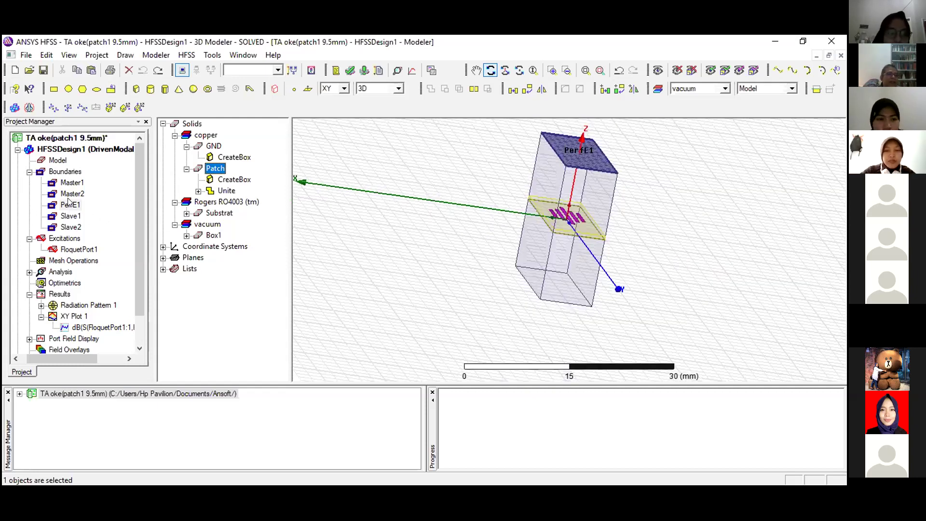
Delete the PerfE1 boundary and the existing Floquet port excitation from the design
{"action": "left_click", "coordinate": [68, 206]}
{"action": "right_click", "coordinate": [68, 207]}
{"action": "left_click", "coordinate": [107, 225]}
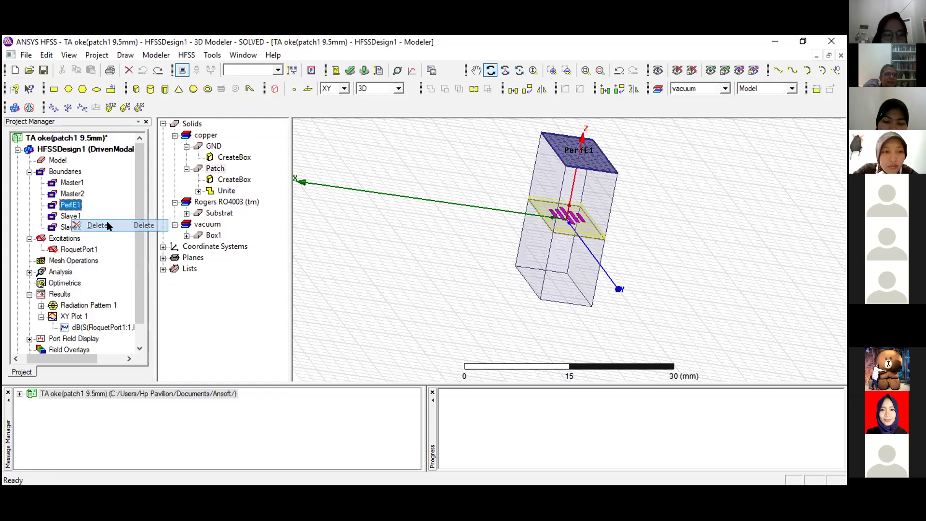
{"action": "left_click", "coordinate": [72, 239]}
{"action": "right_click", "coordinate": [72, 240]}
{"action": "left_click", "coordinate": [96, 258]}
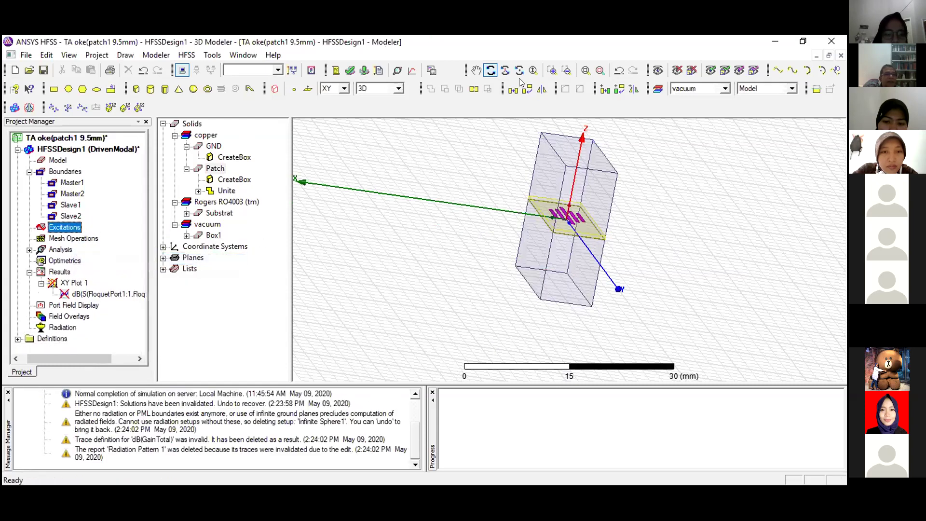
Select the vacuum box in the 3D model and set the selection mode to faces
{"action": "left_click", "coordinate": [491, 70]}
{"action": "left_click", "coordinate": [576, 140]}
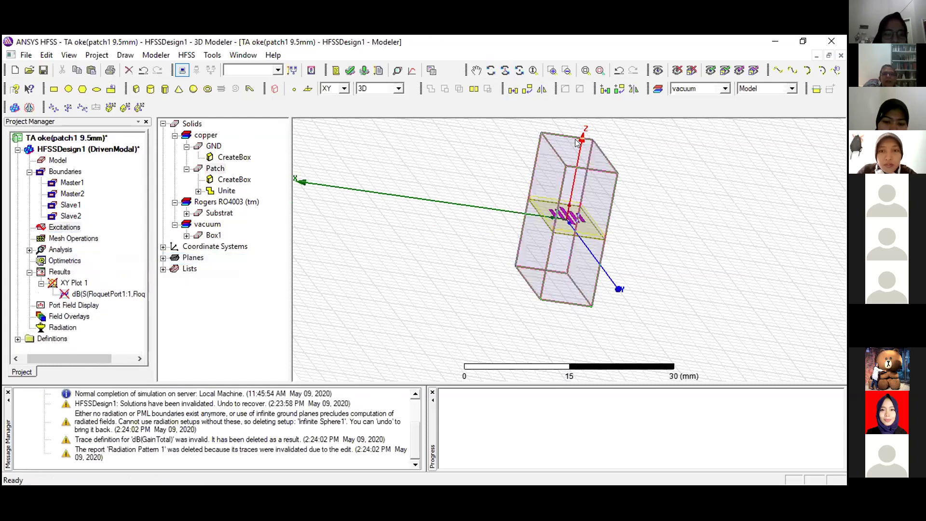
{"action": "left_click", "coordinate": [569, 196]}
{"action": "right_click", "coordinate": [540, 194]}
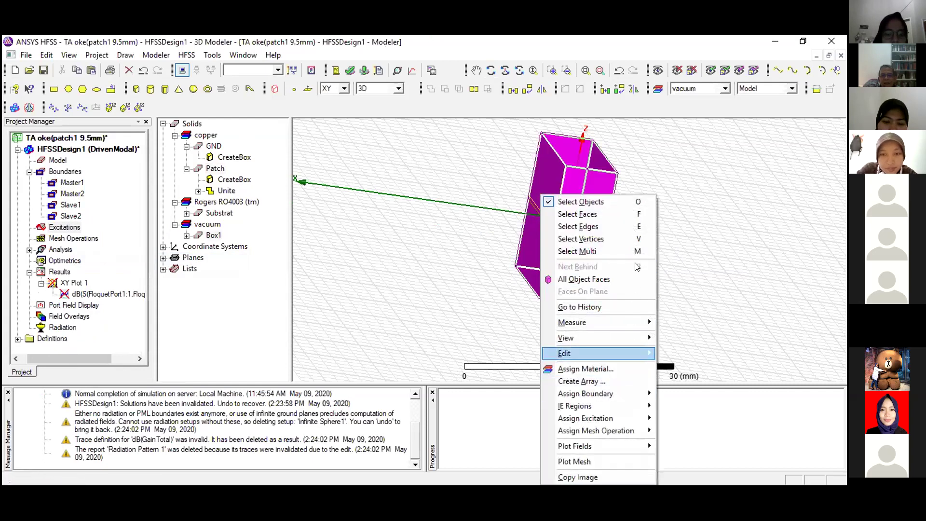
{"action": "left_click", "coordinate": [633, 214]}
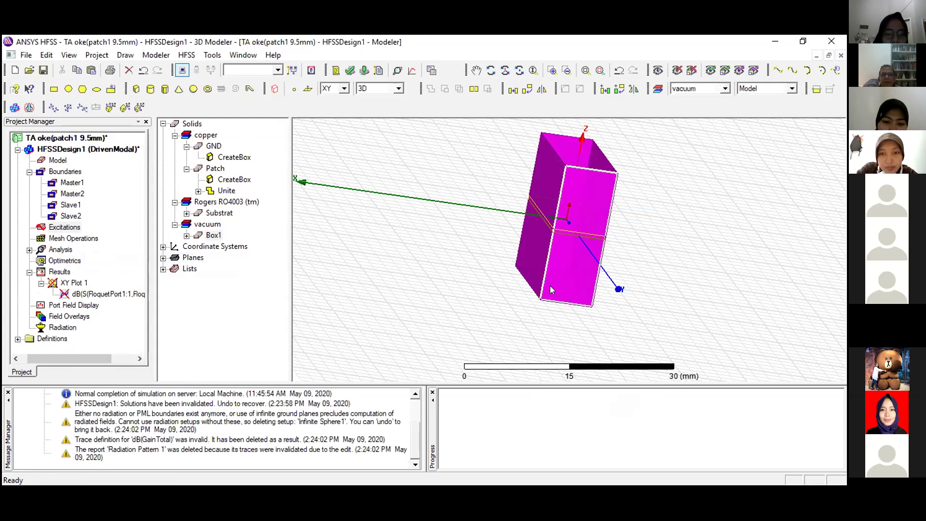
Assign a Perfect E boundary to the bottom face of the vacuum box
{"action": "left_click", "coordinate": [550, 286]}
{"action": "left_click", "coordinate": [552, 287]}
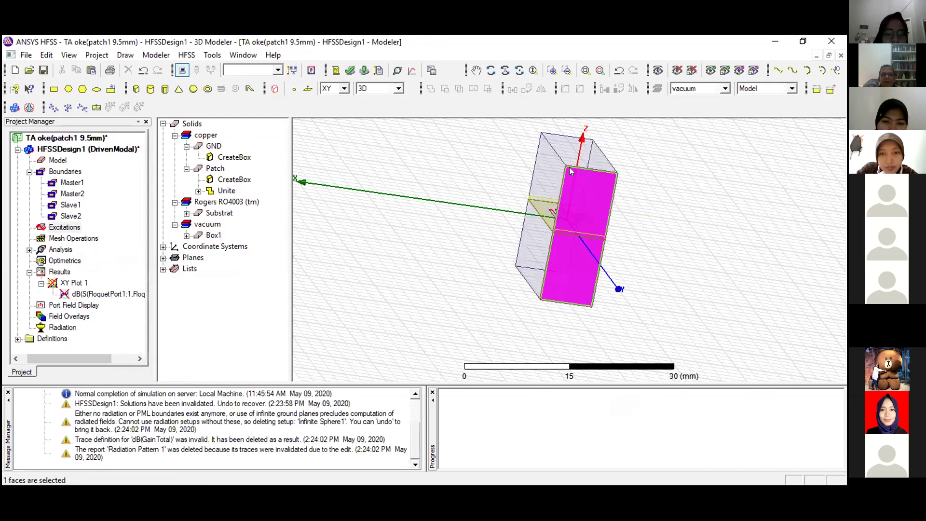
{"action": "left_click", "coordinate": [490, 71]}
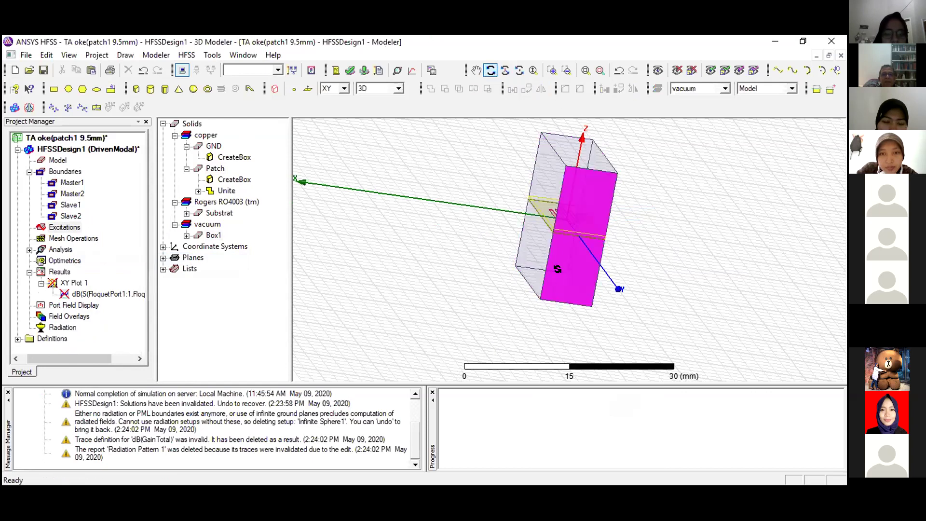
{"action": "left_click_drag", "start_coordinate": [551, 258], "coordinate": [553, 278]}
{"action": "left_click", "coordinate": [554, 283]}
{"action": "right_click", "coordinate": [555, 283]}
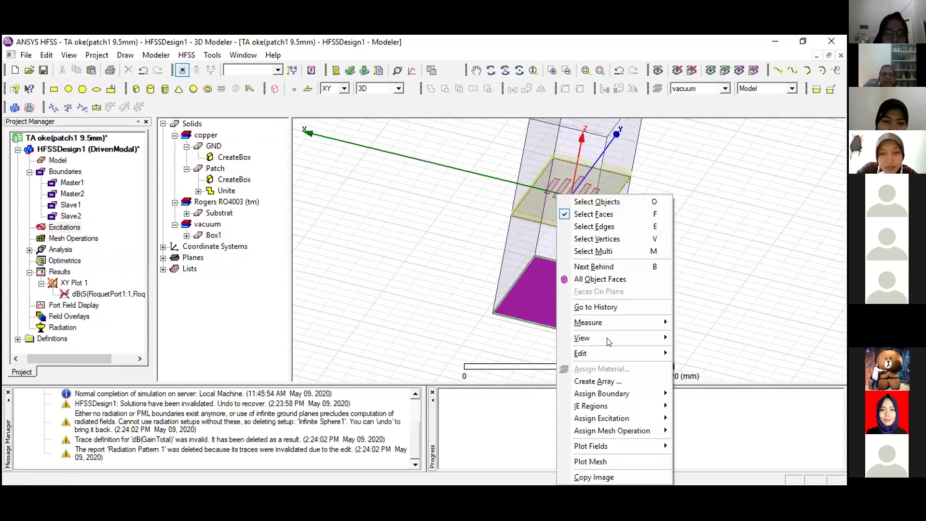
{"action": "mouse_move", "coordinate": [623, 395]}
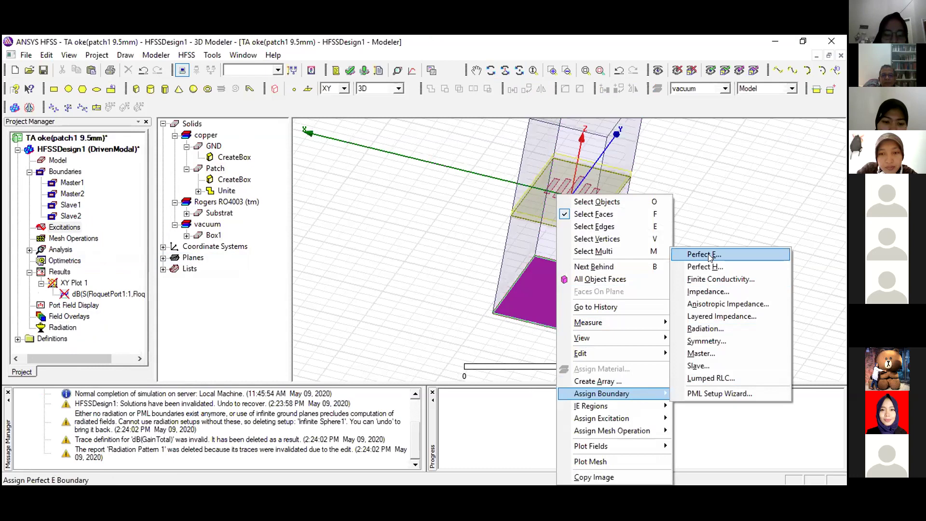
{"action": "left_click", "coordinate": [378, 359]}
Assign a Floquet port to the vacuum box's top face and draw its A lattice vector along the short edge
{"action": "left_click_drag", "start_coordinate": [571, 241], "coordinate": [517, 250]}
{"action": "left_click", "coordinate": [548, 180]}
{"action": "right_click", "coordinate": [549, 177]}
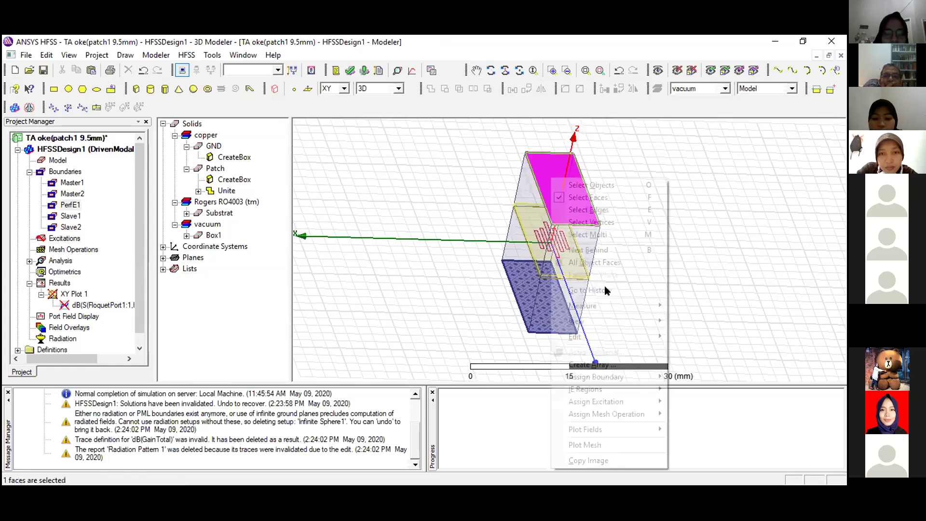
{"action": "mouse_move", "coordinate": [662, 401]}
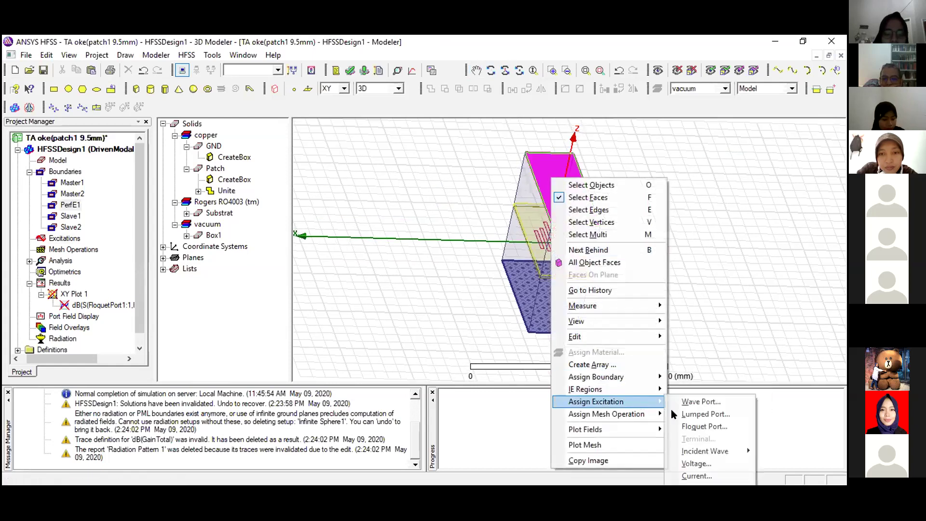
{"action": "key", "text": "Return"}
{"action": "left_click", "coordinate": [418, 193]}
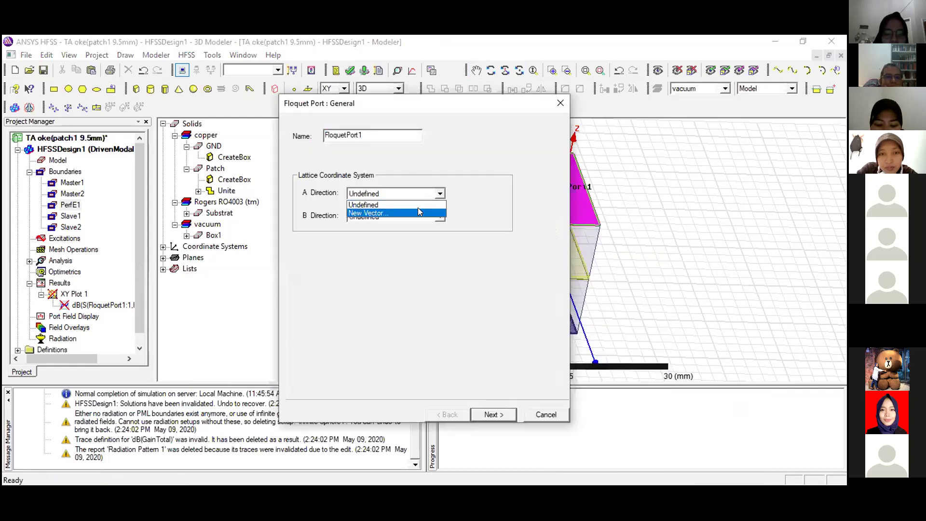
{"action": "left_click", "coordinate": [417, 213]}
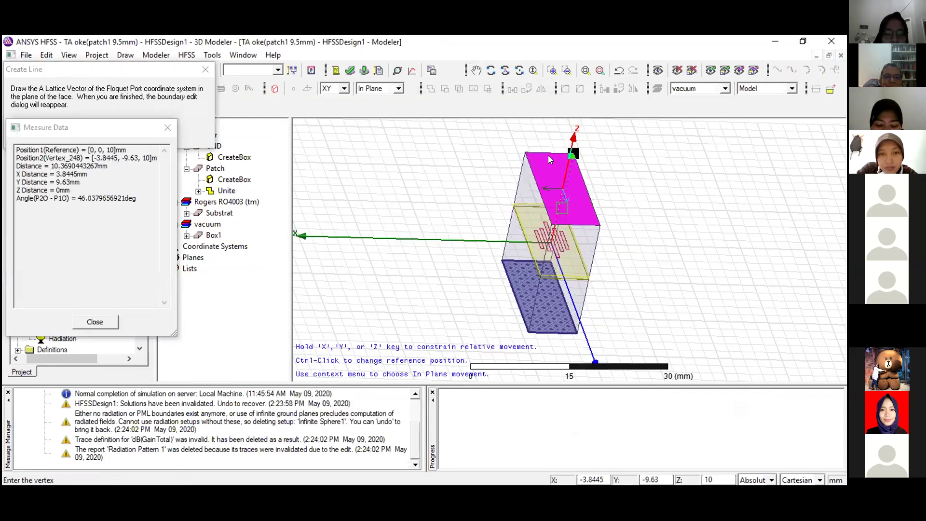
{"action": "left_click", "coordinate": [549, 159]}
{"action": "left_click", "coordinate": [526, 158]}
Draw the Floquet port's B lattice vector along the top face's long edge and finish the port with its remaining settings as offered
{"action": "left_click", "coordinate": [439, 216]}
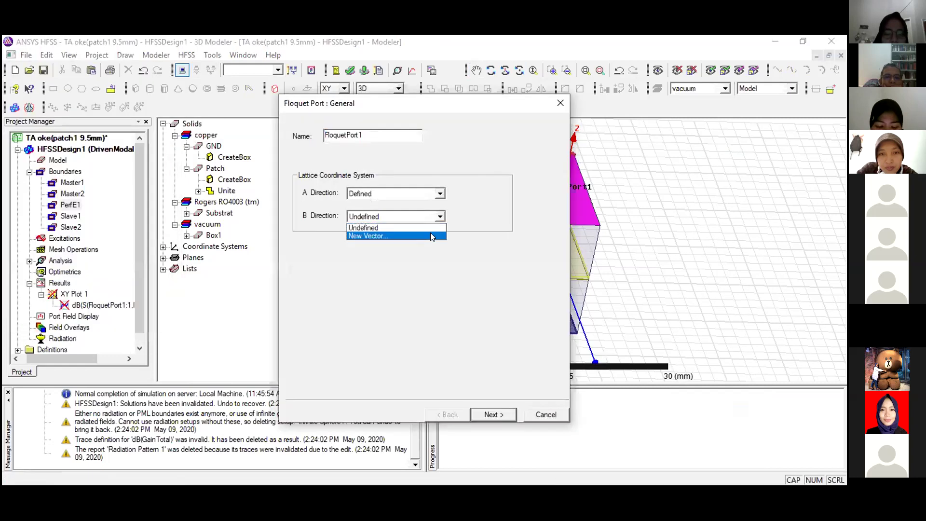
{"action": "left_click", "coordinate": [431, 236]}
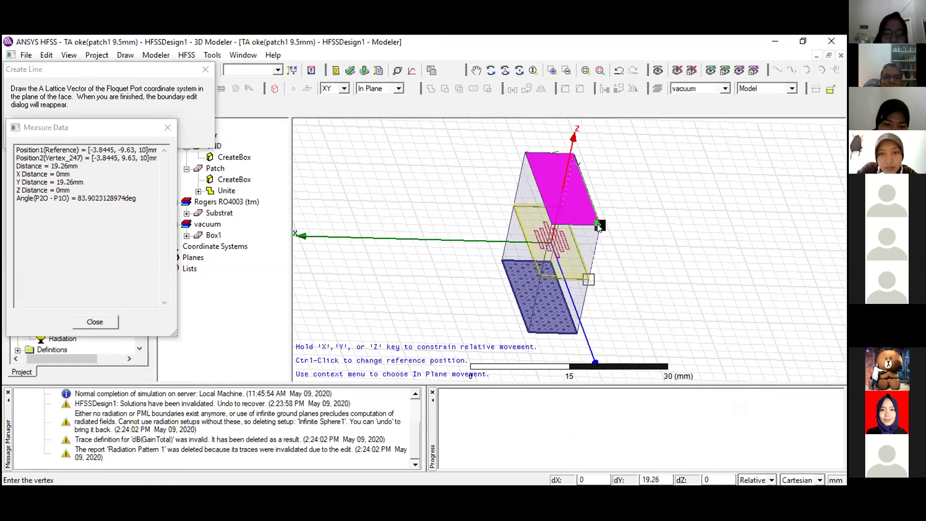
{"action": "left_click", "coordinate": [598, 218]}
{"action": "left_click", "coordinate": [492, 414]}
{"action": "left_click", "coordinate": [492, 415]}
{"action": "left_click", "coordinate": [491, 414]}
{"action": "left_click", "coordinate": [483, 410]}
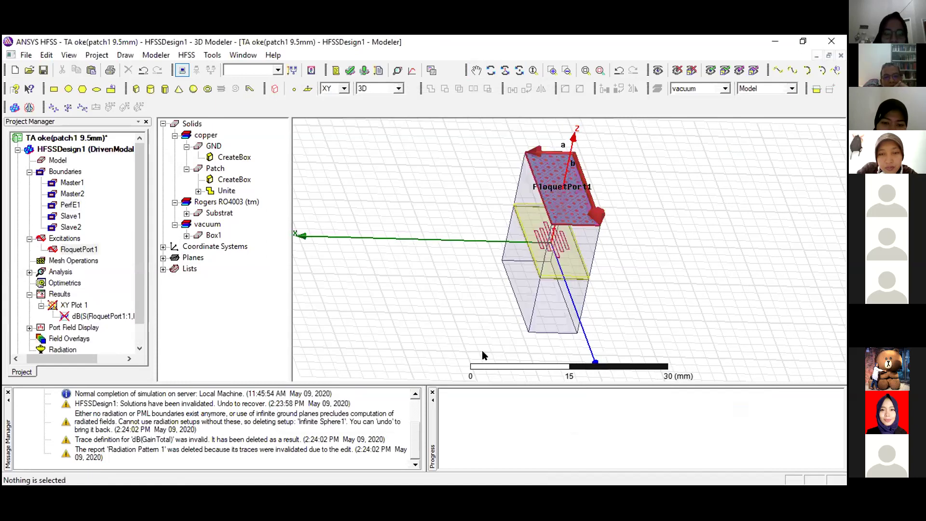
View the new port from another angle, expand Box1 and open the properties of its CreateBox command
{"action": "left_click", "coordinate": [491, 70]}
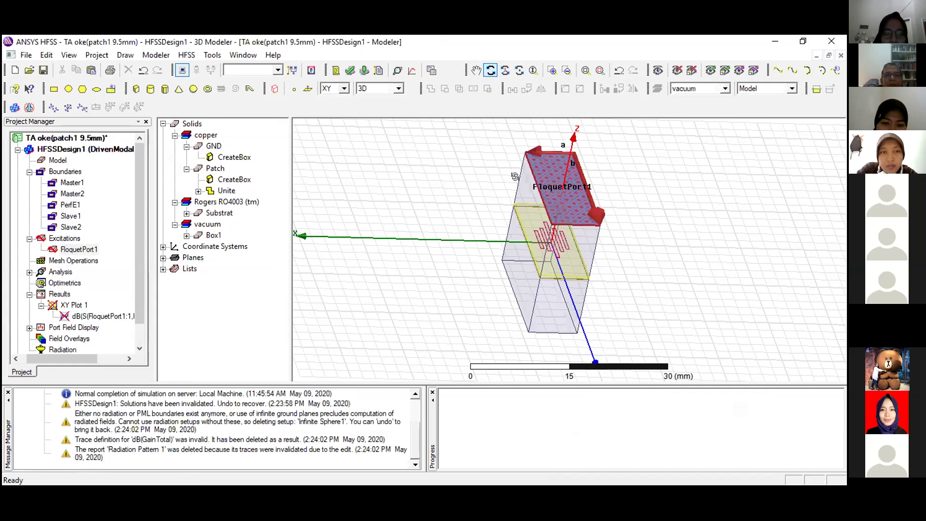
{"action": "left_click_drag", "start_coordinate": [564, 229], "coordinate": [581, 200]}
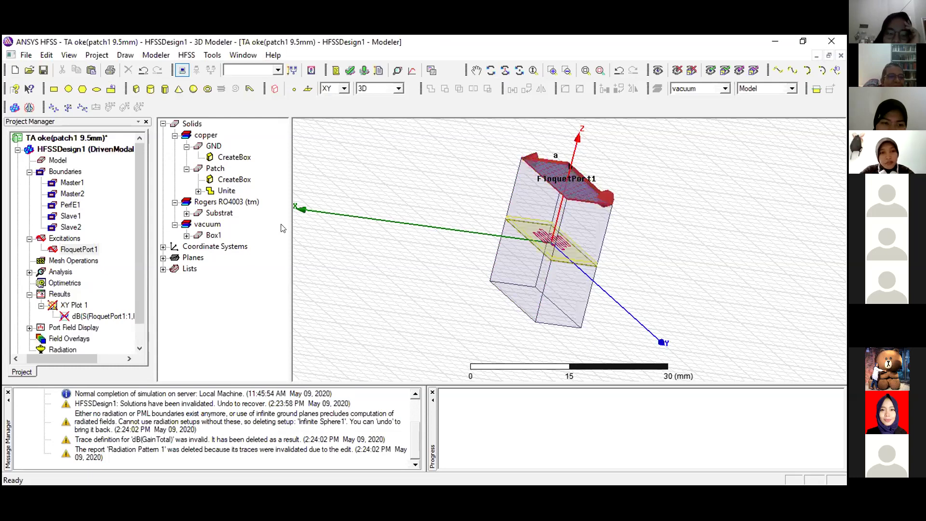
{"action": "left_click", "coordinate": [188, 244]}
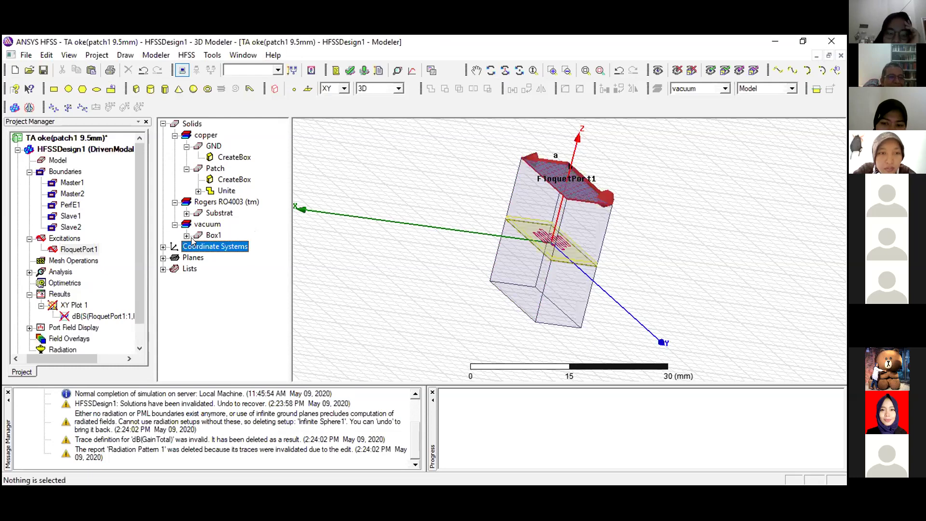
{"action": "left_click", "coordinate": [186, 235]}
{"action": "left_click", "coordinate": [224, 244]}
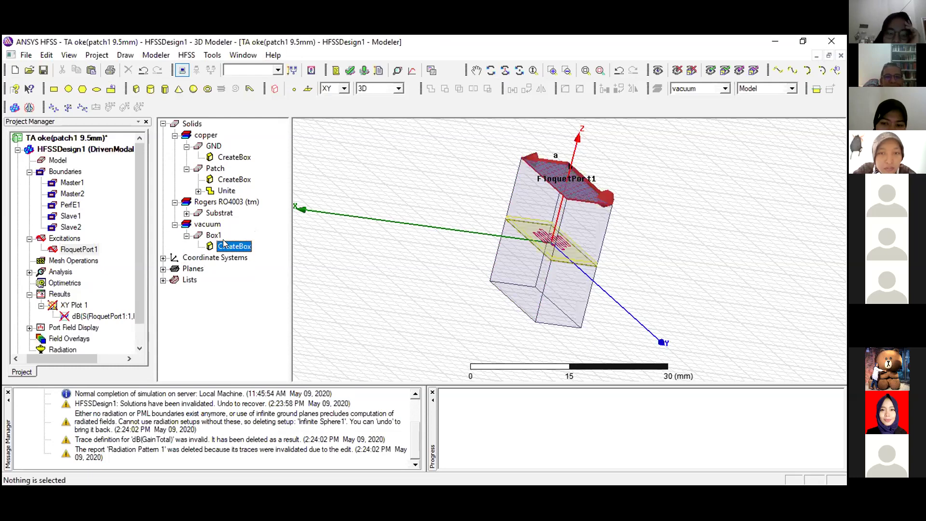
{"action": "double_click", "coordinate": [225, 245]}
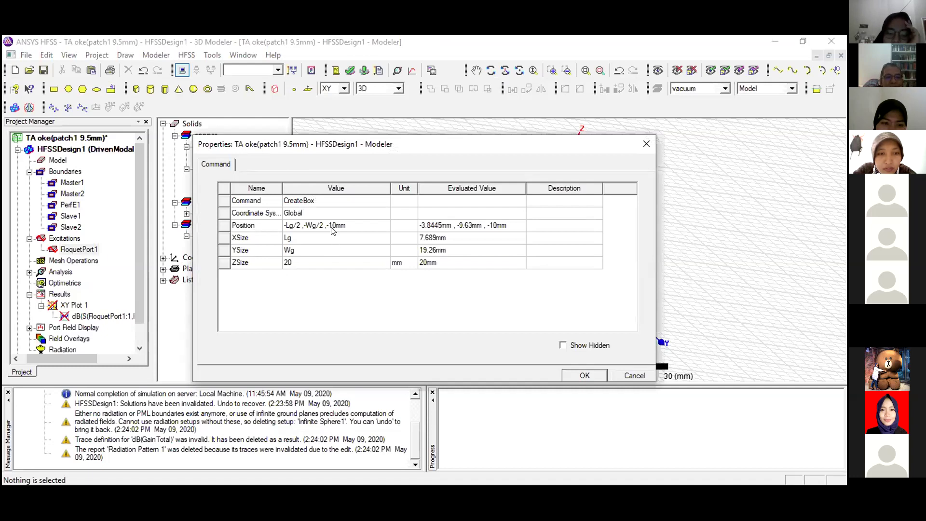
Close Box1's properties unchanged and check the position and size in the properties of the Substrat's CreateBox command
{"action": "left_click", "coordinate": [626, 375]}
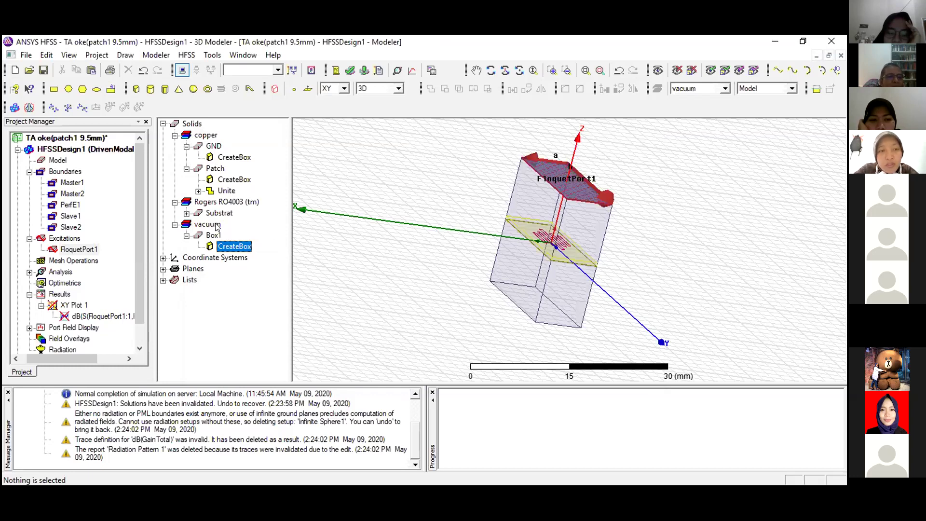
{"action": "left_click", "coordinate": [187, 213]}
{"action": "left_click", "coordinate": [233, 225]}
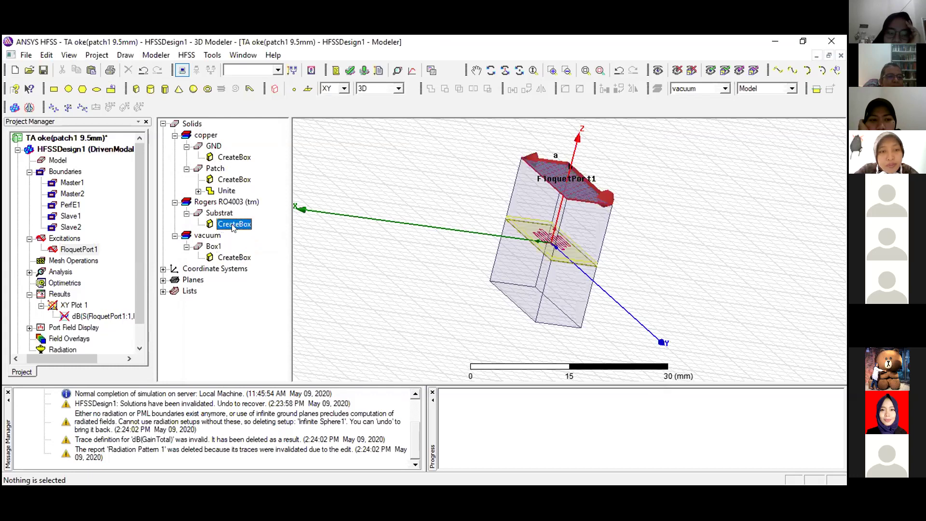
{"action": "double_click", "coordinate": [233, 225]}
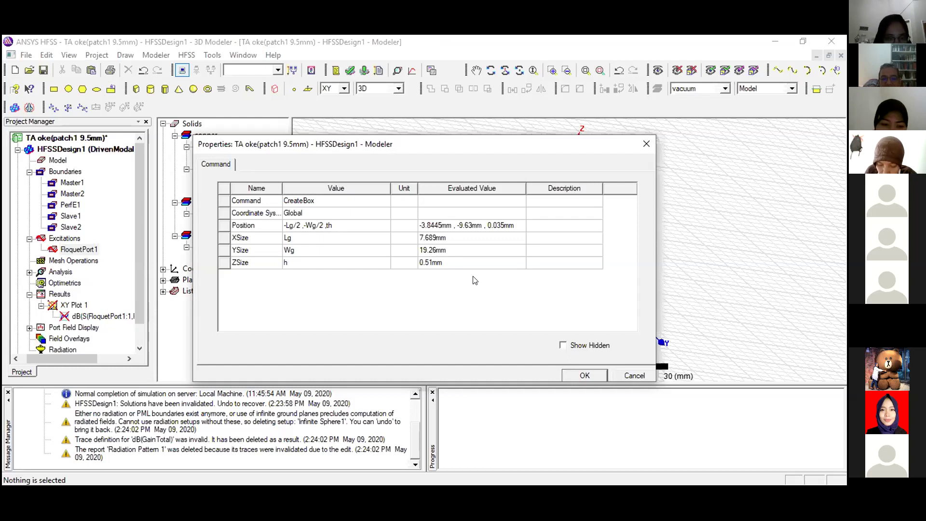
{"action": "left_click_drag", "start_coordinate": [622, 376], "coordinate": [602, 349]}
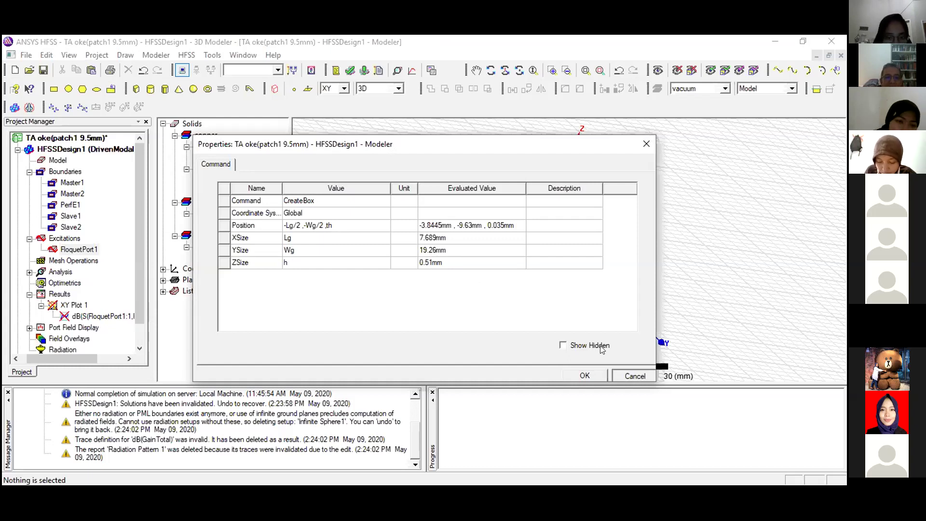
{"action": "left_click", "coordinate": [592, 377]}
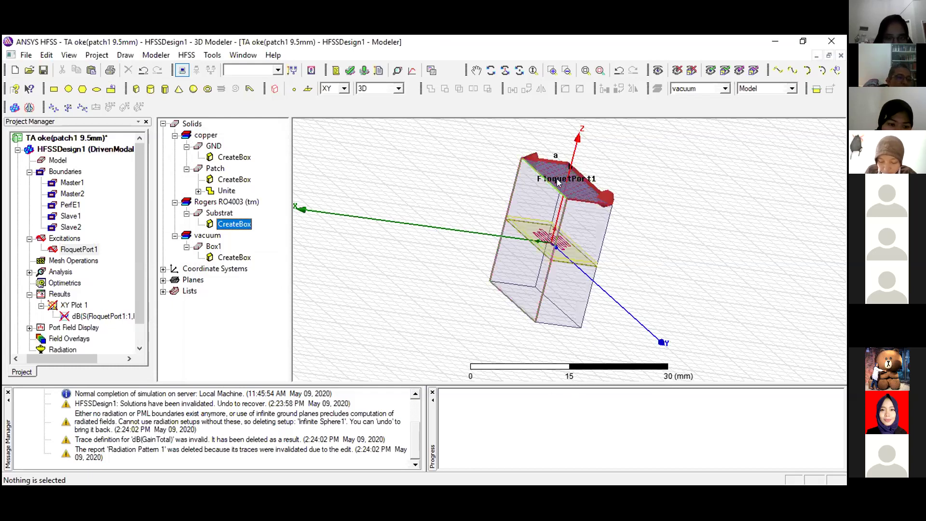
Enable deembedding for FloquetPort1 in its post-processing settings with a distance of 9.455 mm
{"action": "left_click", "coordinate": [76, 249]}
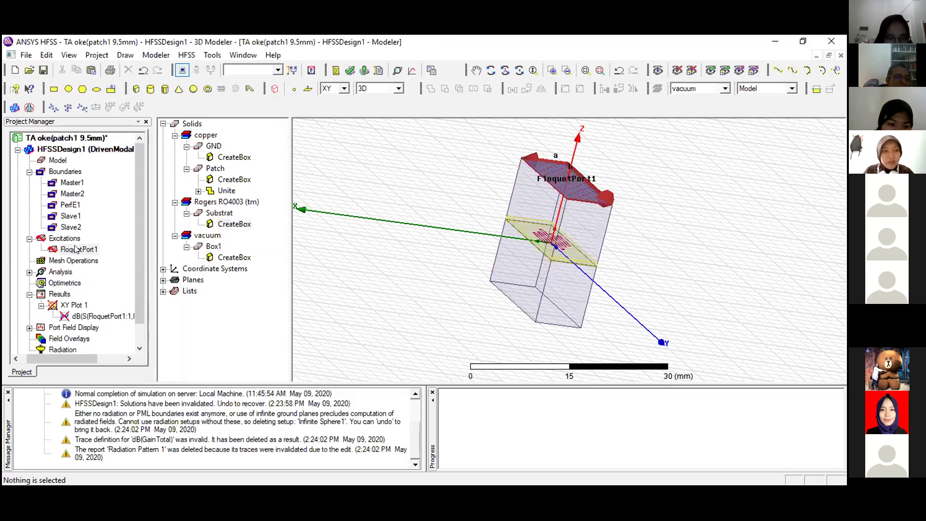
{"action": "double_click", "coordinate": [76, 249]}
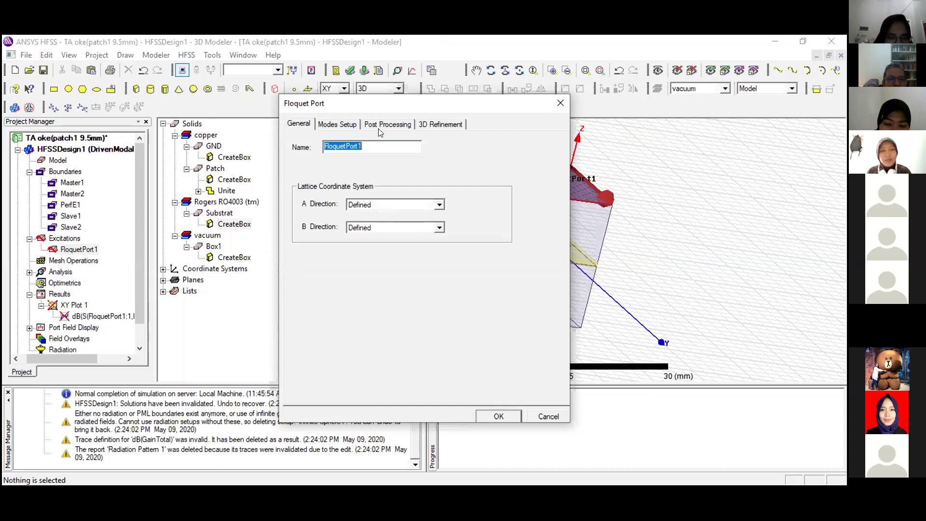
{"action": "left_click", "coordinate": [351, 127]}
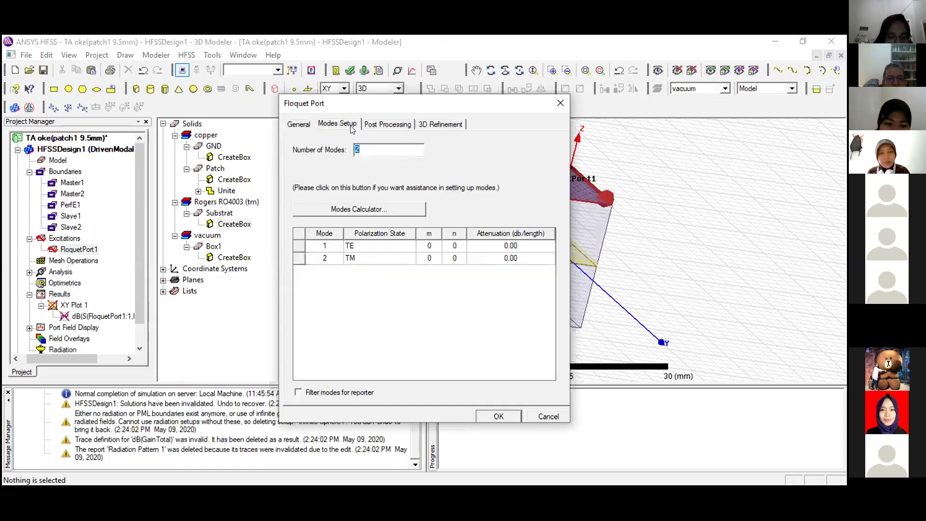
{"action": "left_click", "coordinate": [381, 127]}
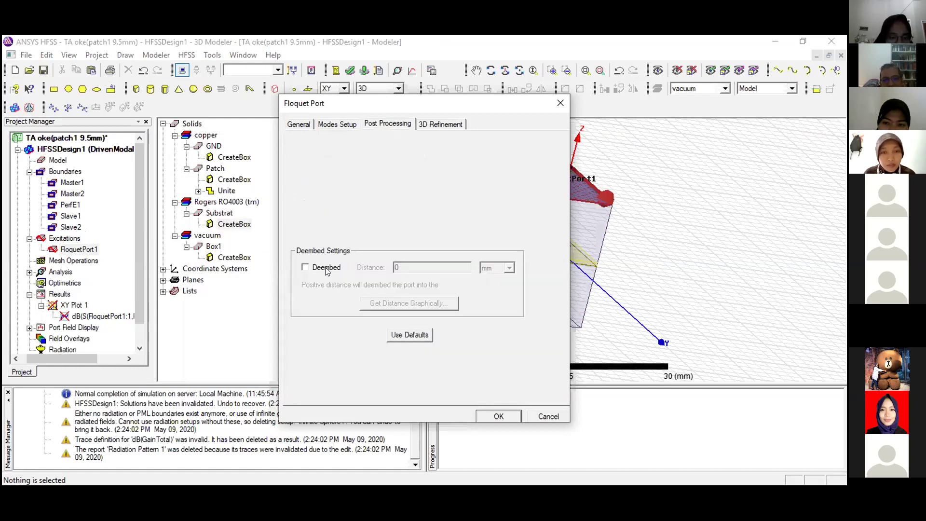
{"action": "left_click", "coordinate": [305, 269]}
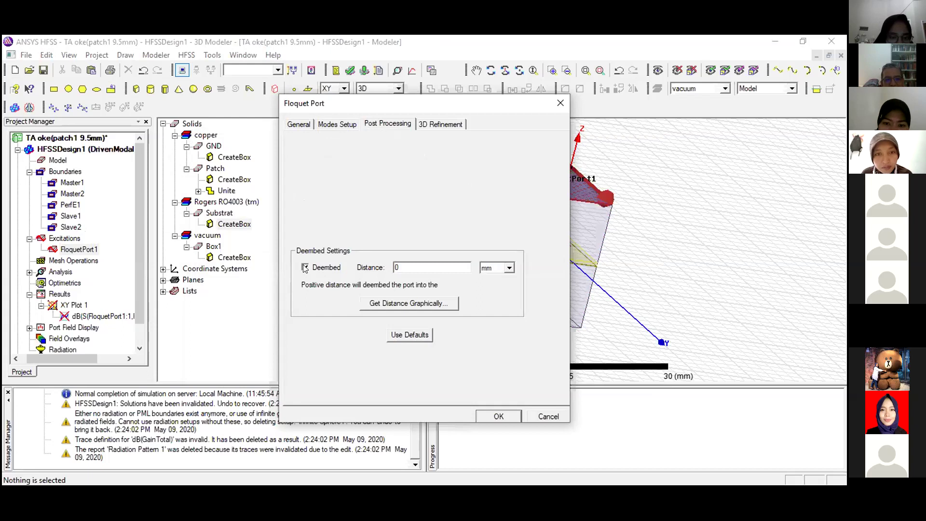
{"action": "left_click", "coordinate": [399, 268]}
{"action": "key", "text": "BackSpace"}
{"action": "type", "text": "0"}
{"action": "key", "text": "BackSpace"}
{"action": "type", "text": "9."}
{"action": "type", "text": "455"}
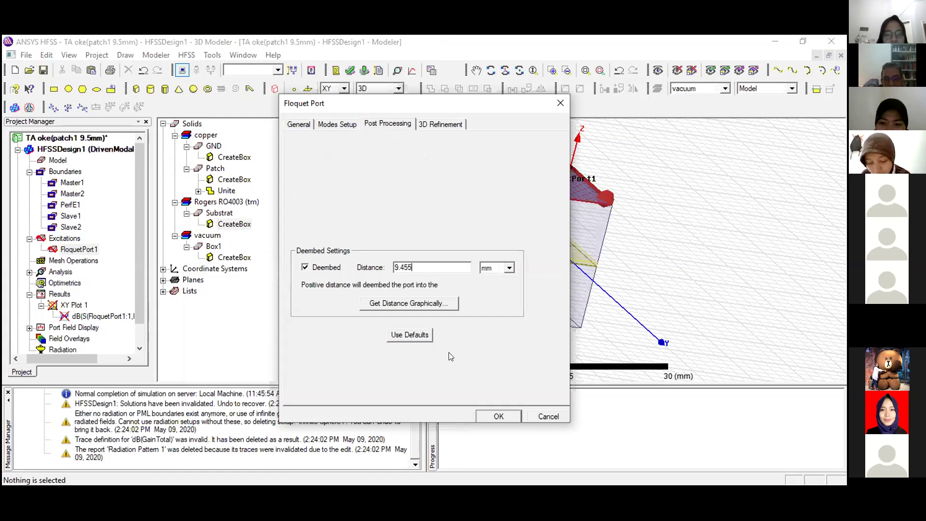
{"action": "left_click", "coordinate": [483, 414]}
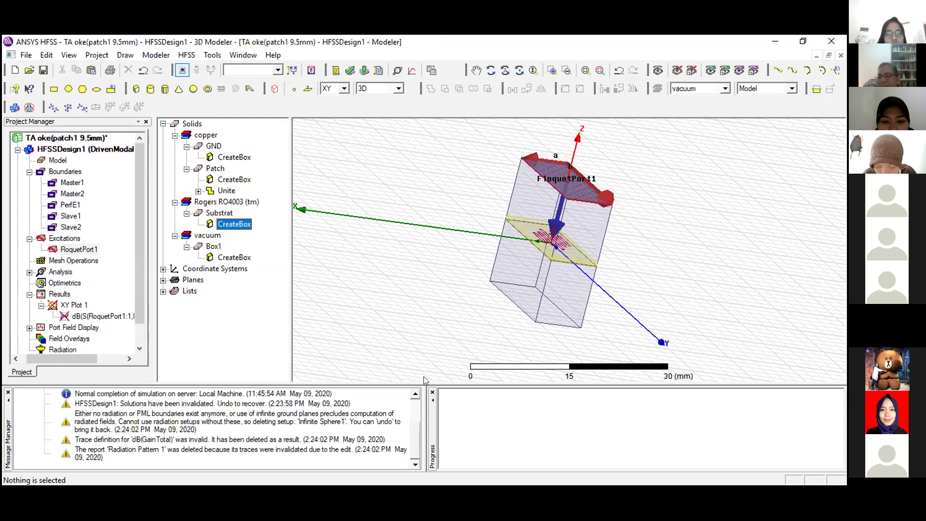
{"action": "left_click", "coordinate": [208, 214]}
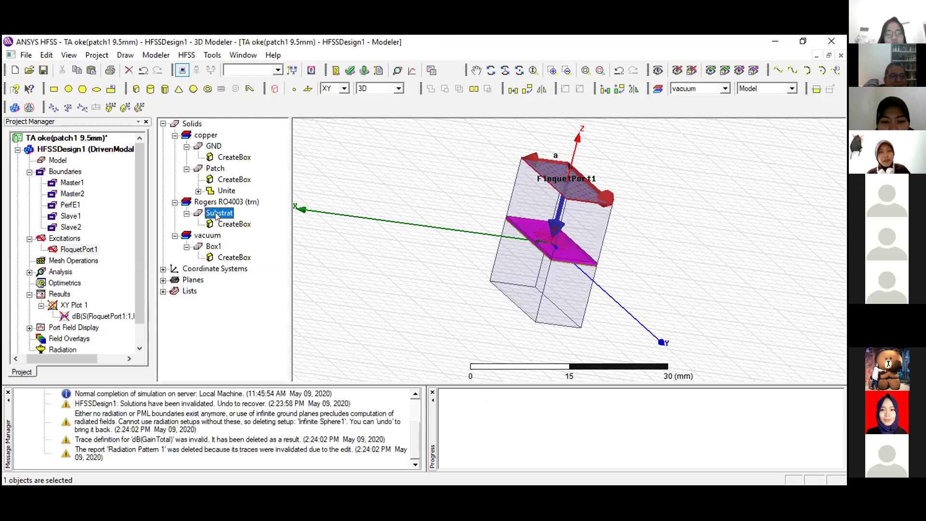
{"action": "right_click", "coordinate": [216, 216]}
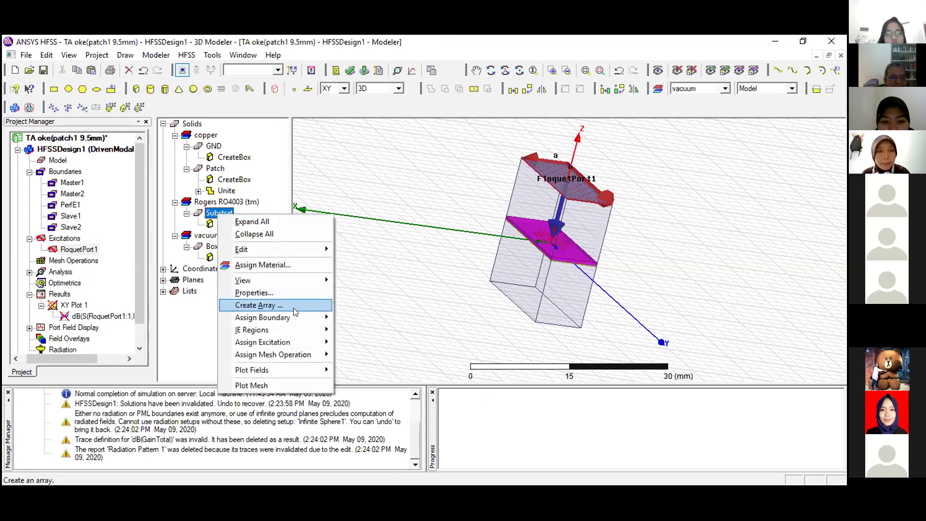
{"action": "mouse_move", "coordinate": [314, 317]}
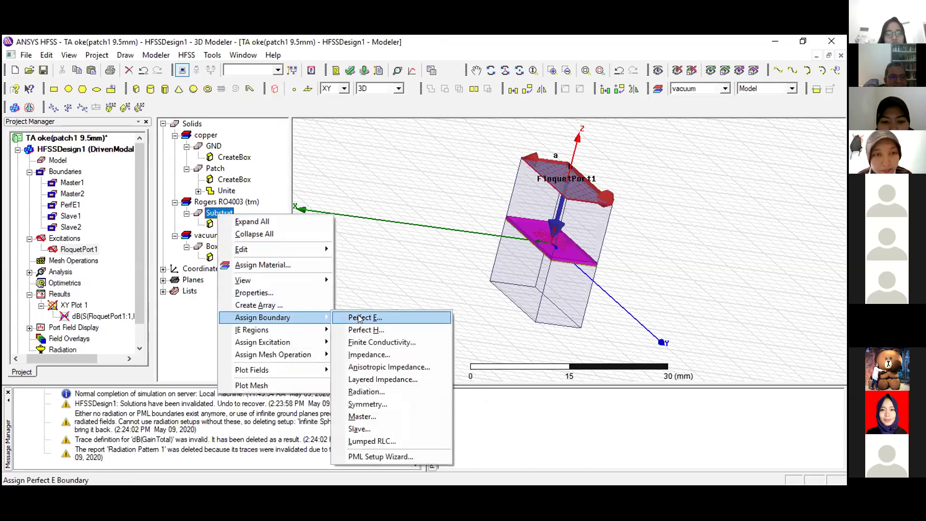
{"action": "left_click", "coordinate": [363, 272]}
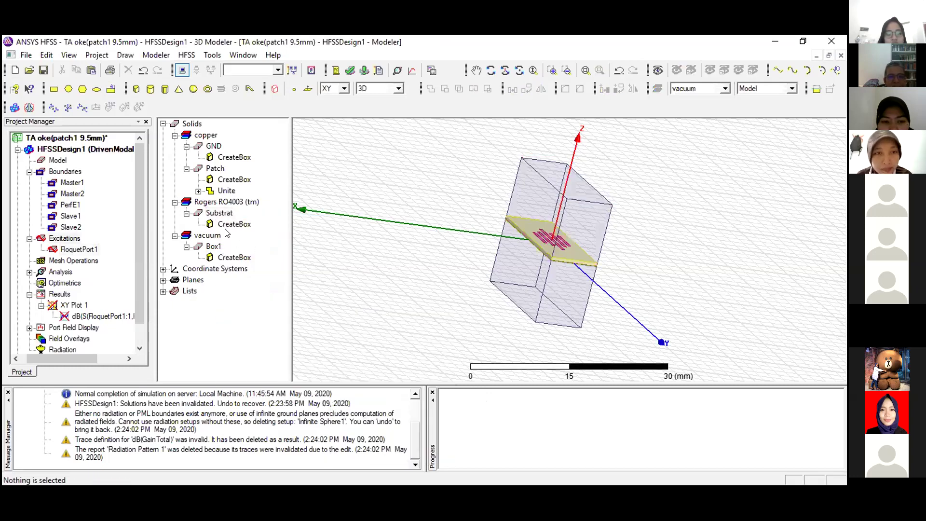
{"action": "left_click", "coordinate": [206, 203]}
{"action": "right_click", "coordinate": [203, 202]}
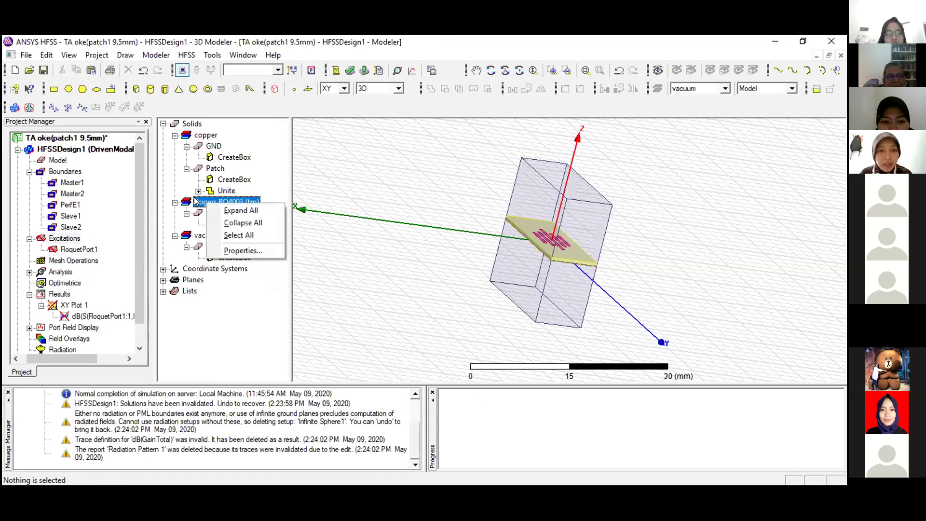
{"action": "left_click", "coordinate": [195, 202]}
{"action": "double_click", "coordinate": [198, 202]}
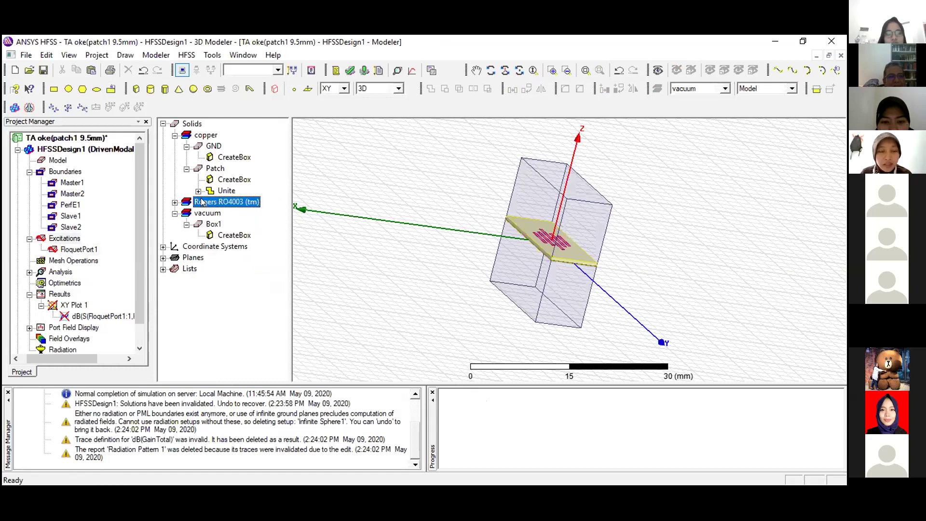
{"action": "left_click", "coordinate": [174, 203]}
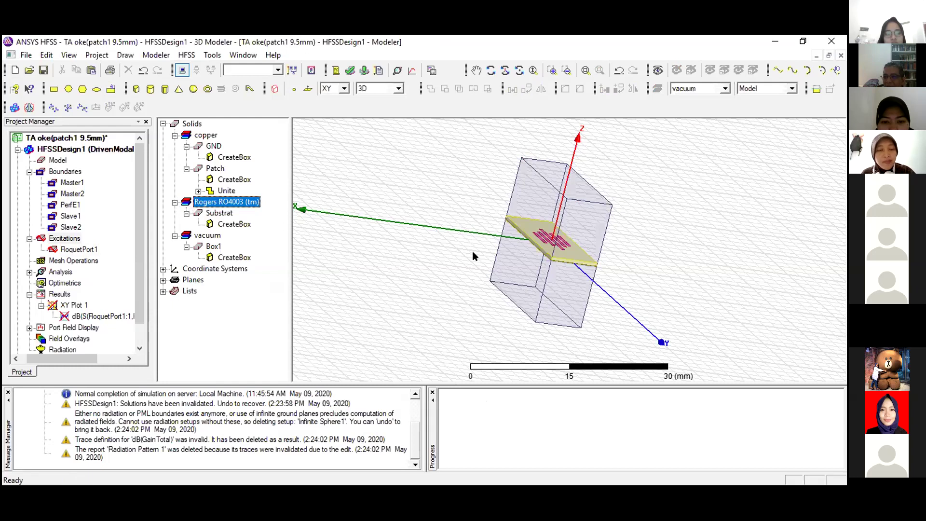
Examine the unit cell from below, cycling through the vacuum box and substrate faces near the ground plane
{"action": "left_click", "coordinate": [490, 70]}
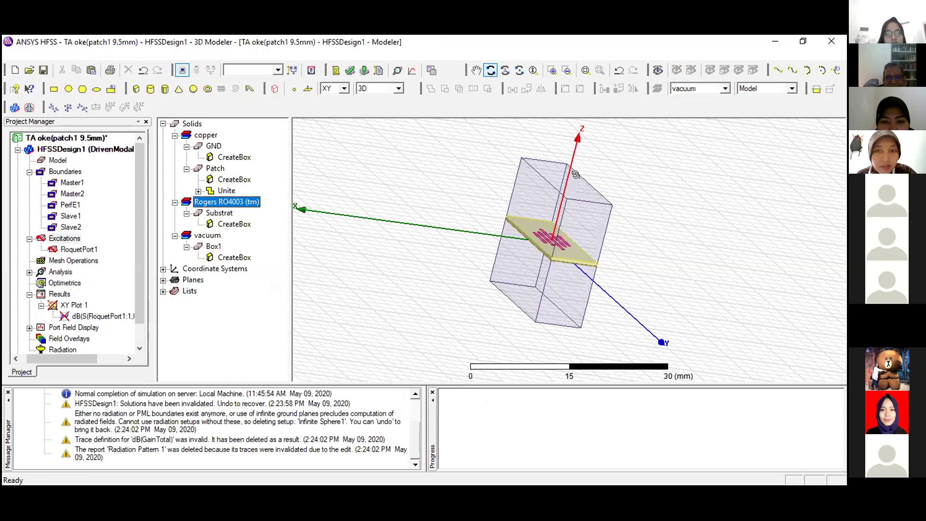
{"action": "left_click_drag", "start_coordinate": [576, 174], "coordinate": [560, 241]}
{"action": "left_click", "coordinate": [557, 246]}
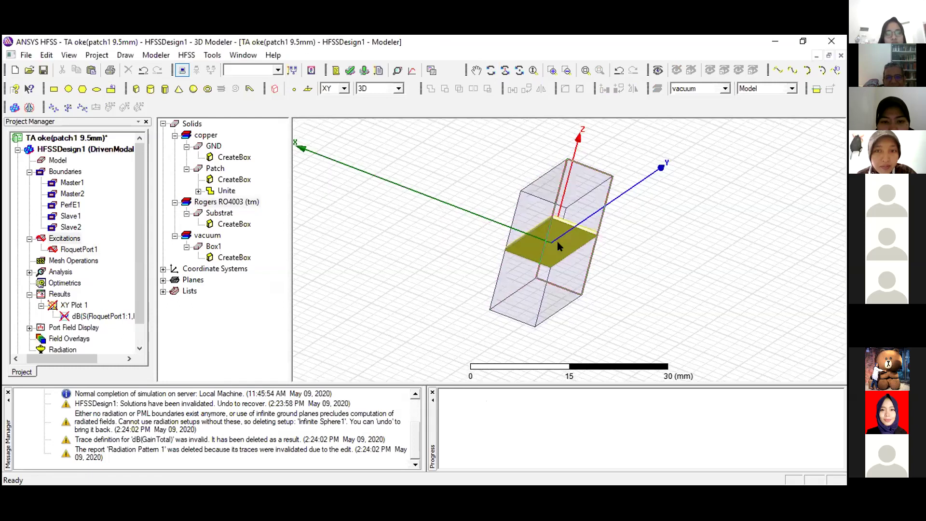
{"action": "left_click", "coordinate": [526, 236]}
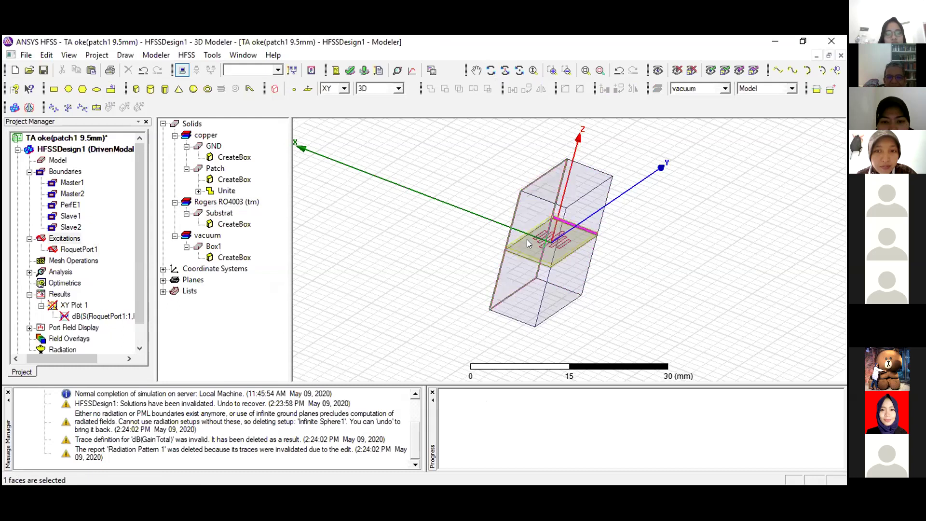
{"action": "key", "text": "b"}
{"action": "key", "text": "b"}
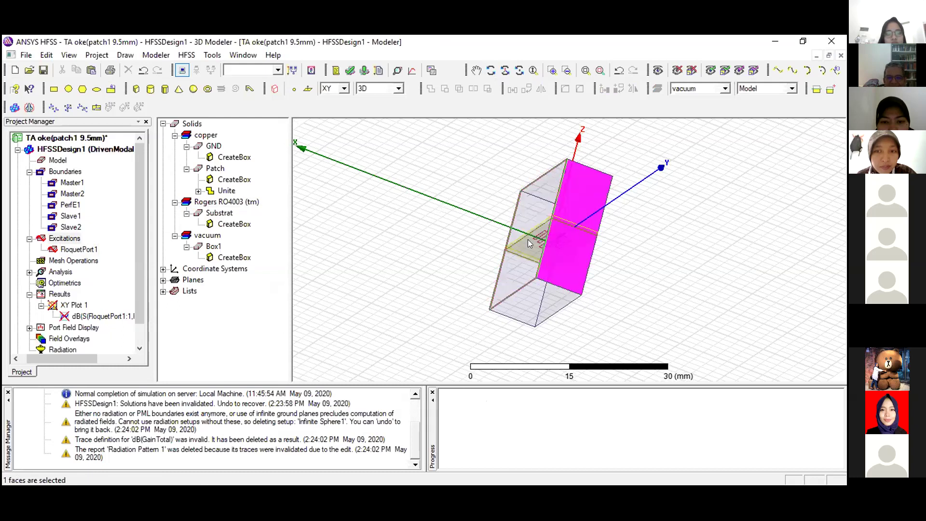
{"action": "scroll", "coordinate": [528, 240], "scroll_direction": "up", "scroll_amount": 1}
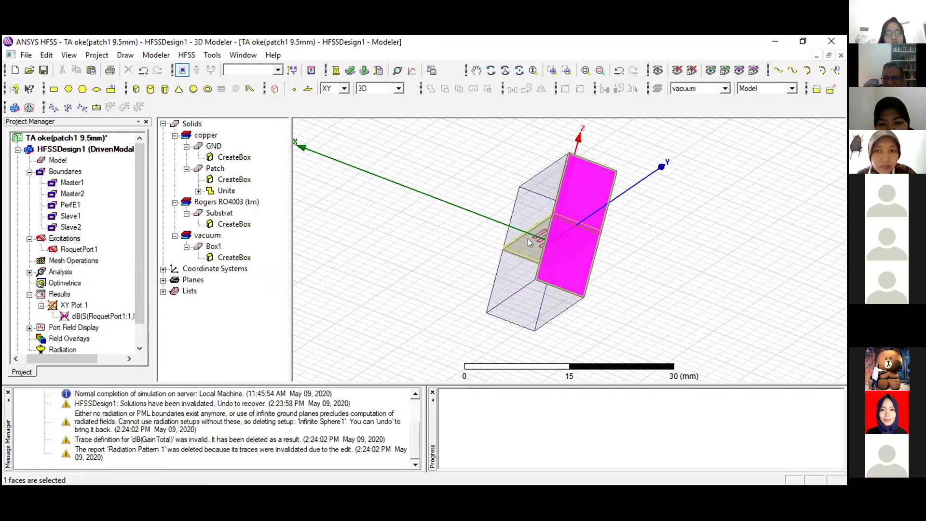
{"action": "scroll", "coordinate": [528, 239], "scroll_direction": "up", "scroll_amount": 1}
{"action": "scroll", "coordinate": [436, 236], "scroll_direction": "up", "scroll_amount": 1}
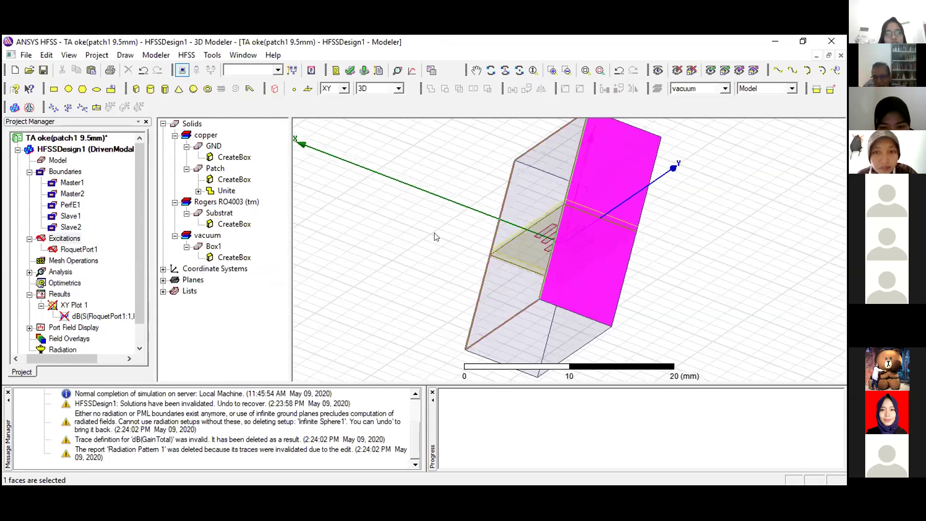
{"action": "scroll", "coordinate": [436, 236], "scroll_direction": "up", "scroll_amount": 1}
{"action": "key", "text": "b"}
{"action": "left_click", "coordinate": [220, 213]}
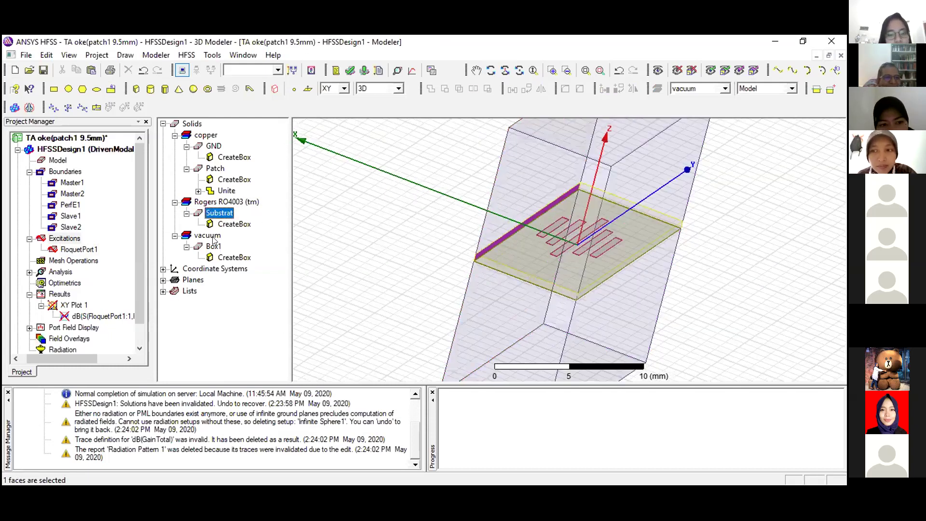
{"action": "left_click", "coordinate": [207, 236]}
{"action": "right_click", "coordinate": [205, 235]}
{"action": "key", "text": "Escape"}
{"action": "left_click", "coordinate": [205, 236]}
{"action": "right_click", "coordinate": [205, 236]}
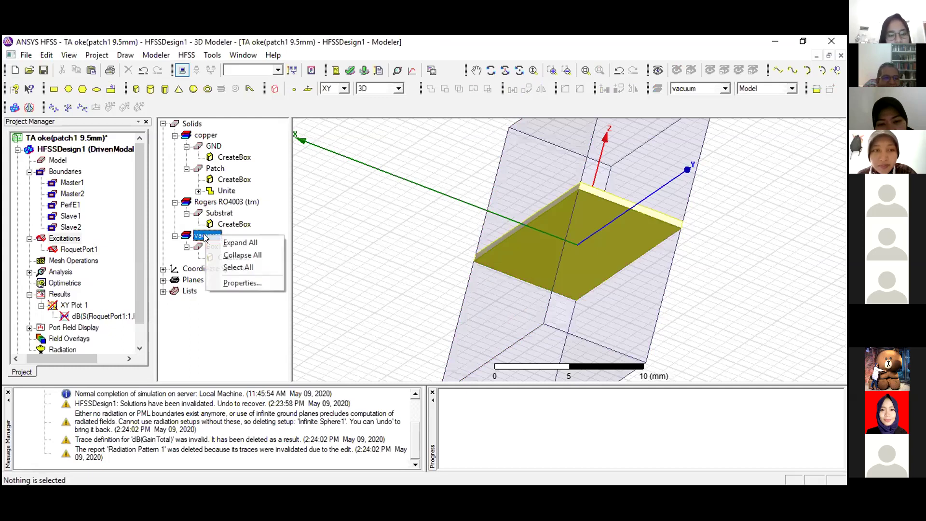
{"action": "left_click", "coordinate": [324, 268]}
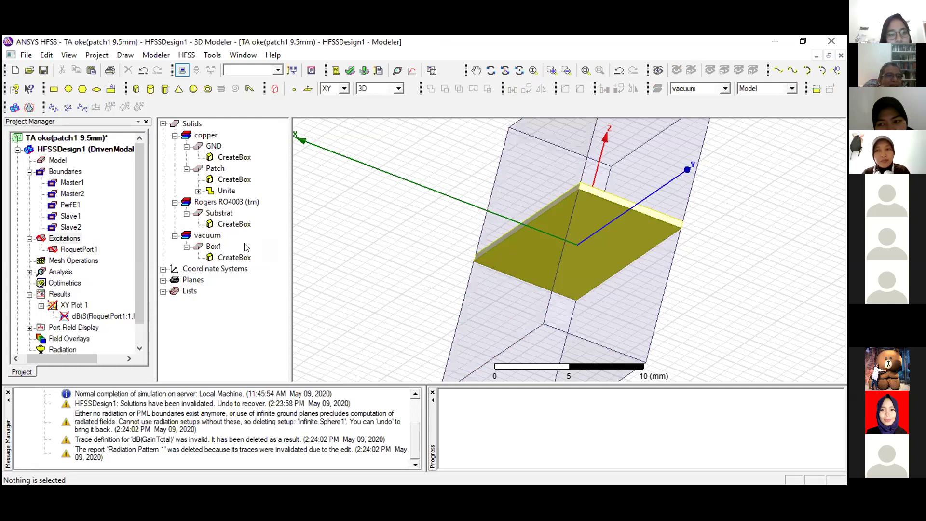
Highlight the GND object and check the properties of its CreateBox command without changing them
{"action": "left_click", "coordinate": [209, 147]}
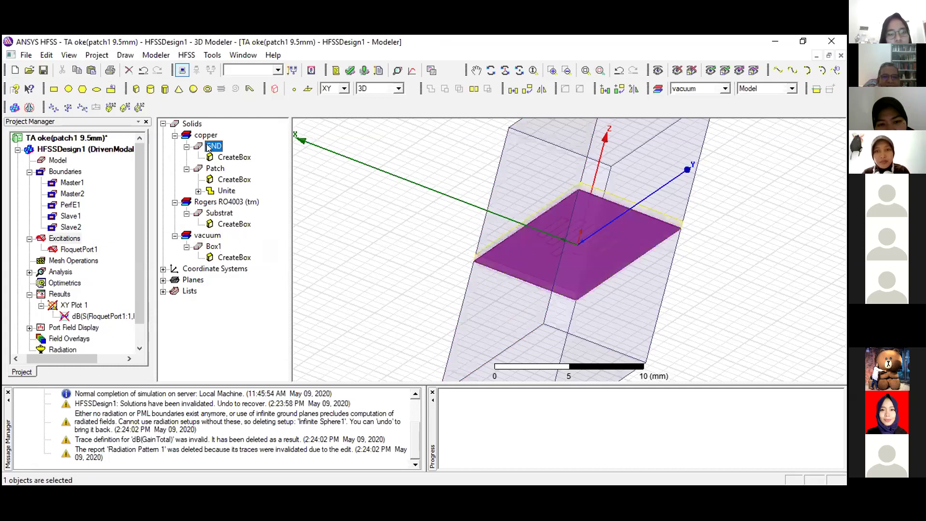
{"action": "left_click", "coordinate": [221, 157]}
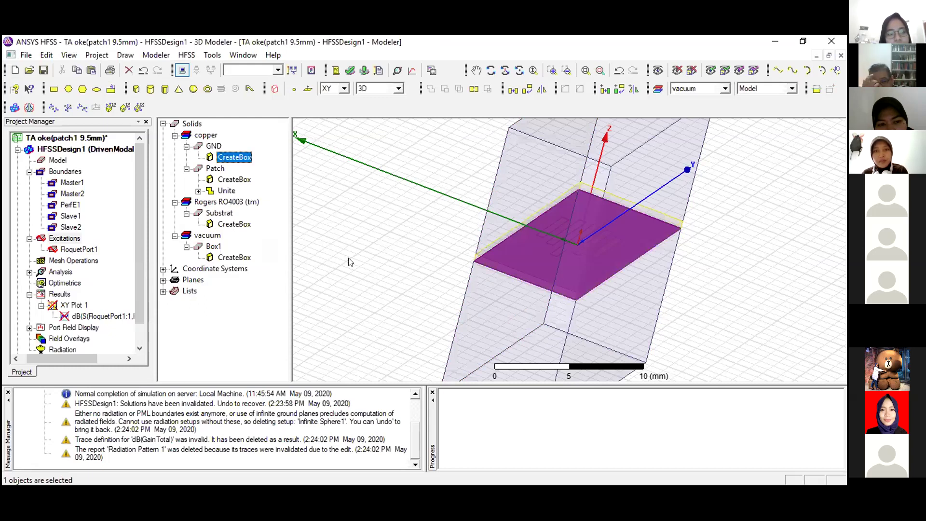
{"action": "double_click", "coordinate": [222, 162]}
{"action": "left_click", "coordinate": [627, 374]}
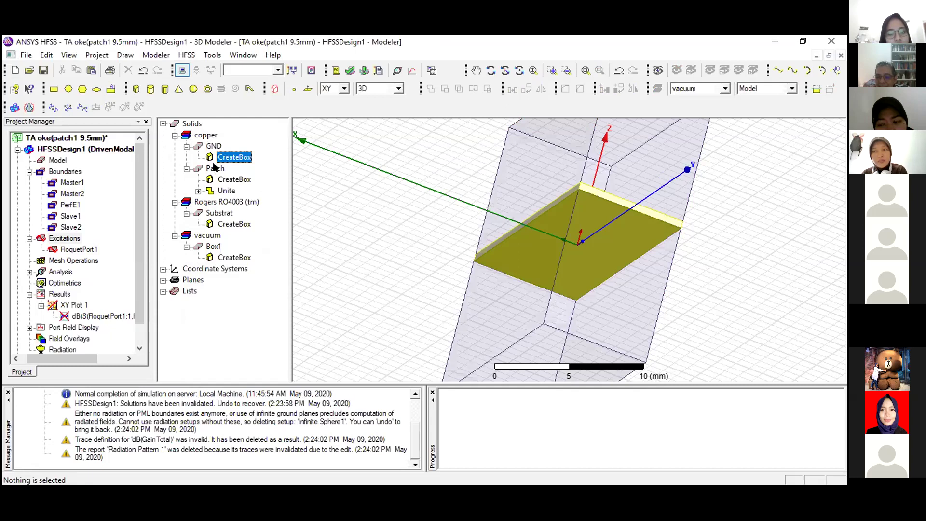
{"action": "left_click", "coordinate": [344, 267]}
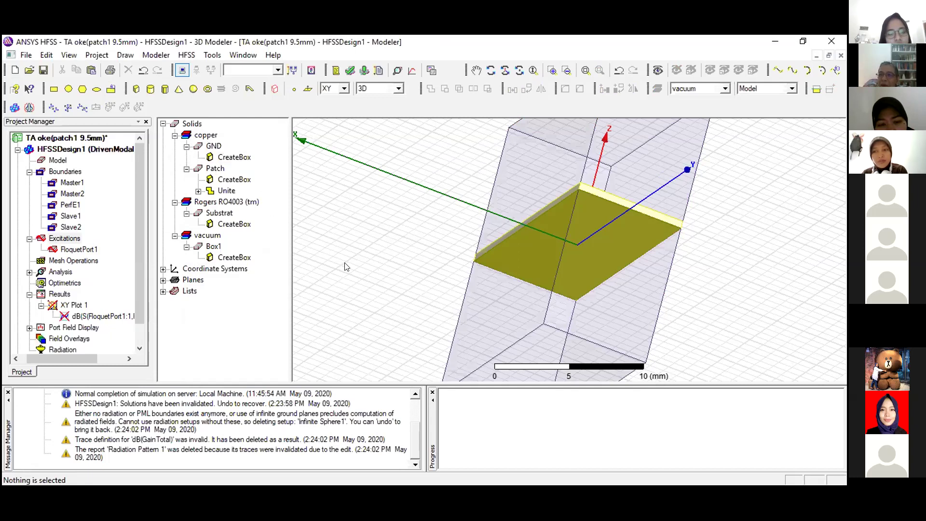
View the unit cell from above and check the position and size in the properties of Box1's CreateBox command
{"action": "left_click", "coordinate": [490, 70]}
{"action": "left_click_drag", "start_coordinate": [568, 195], "coordinate": [557, 211]}
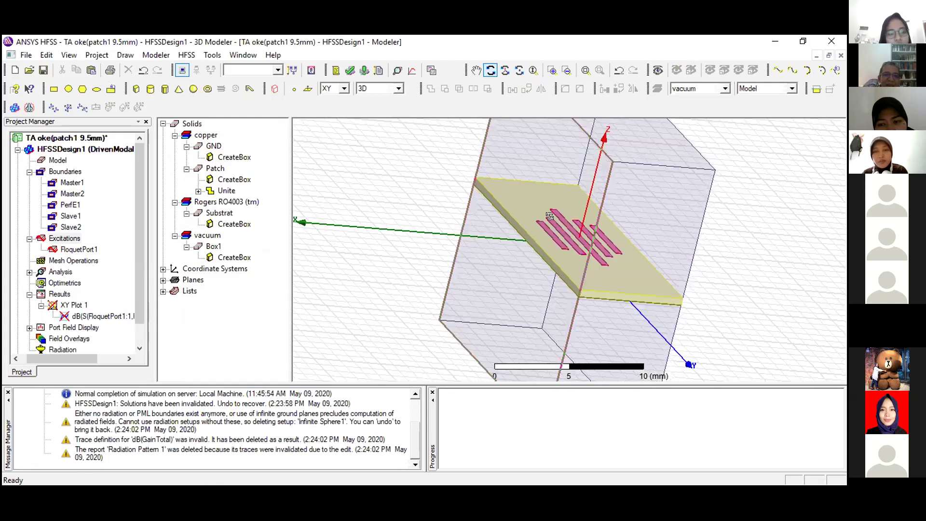
{"action": "scroll", "coordinate": [550, 217], "scroll_direction": "down", "scroll_amount": 5}
{"action": "left_click", "coordinate": [491, 70]}
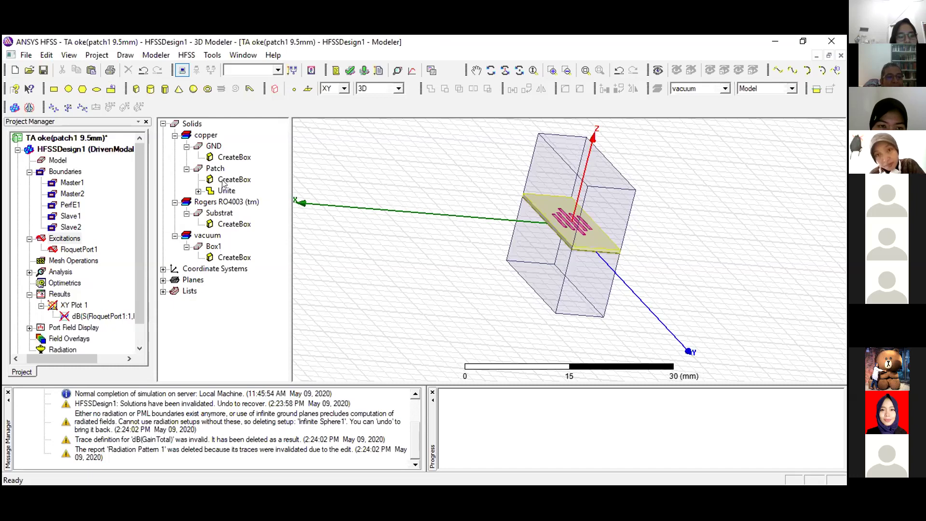
{"action": "left_click", "coordinate": [221, 259]}
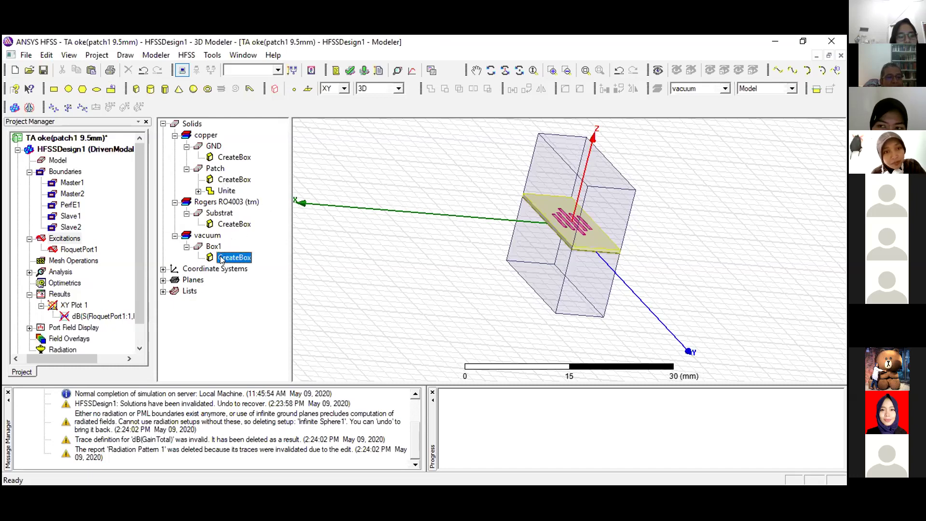
{"action": "double_click", "coordinate": [221, 259]}
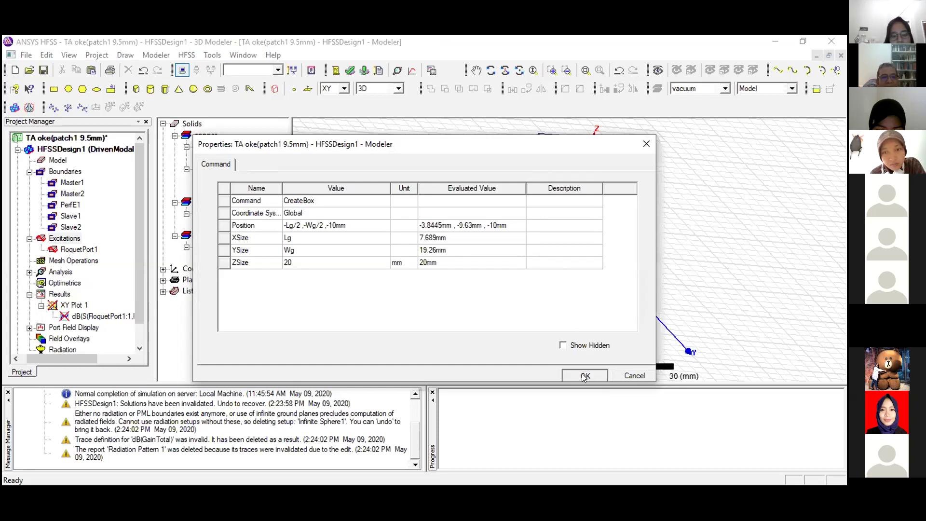
Set the design variable Lg to 19.26 mm and check the properties of Box1's CreateBox command
{"action": "left_click", "coordinate": [186, 54]}
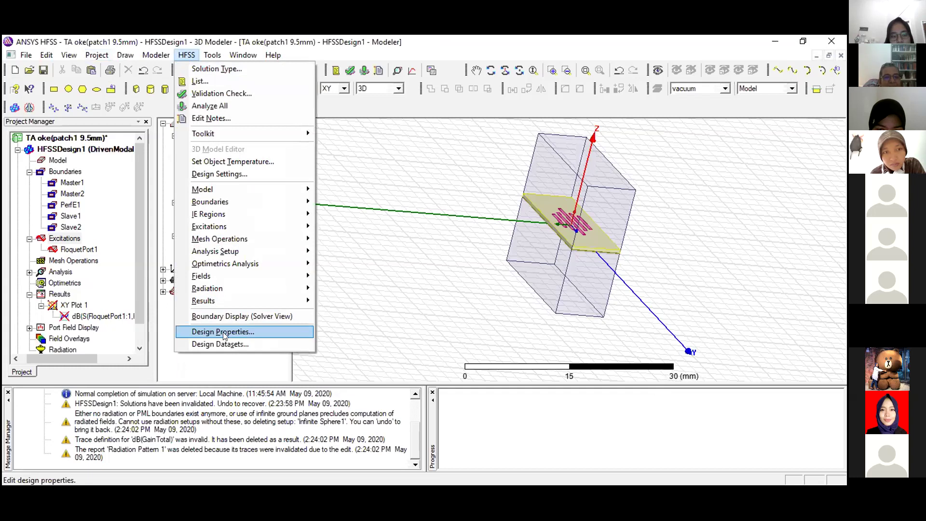
{"action": "left_click", "coordinate": [223, 331]}
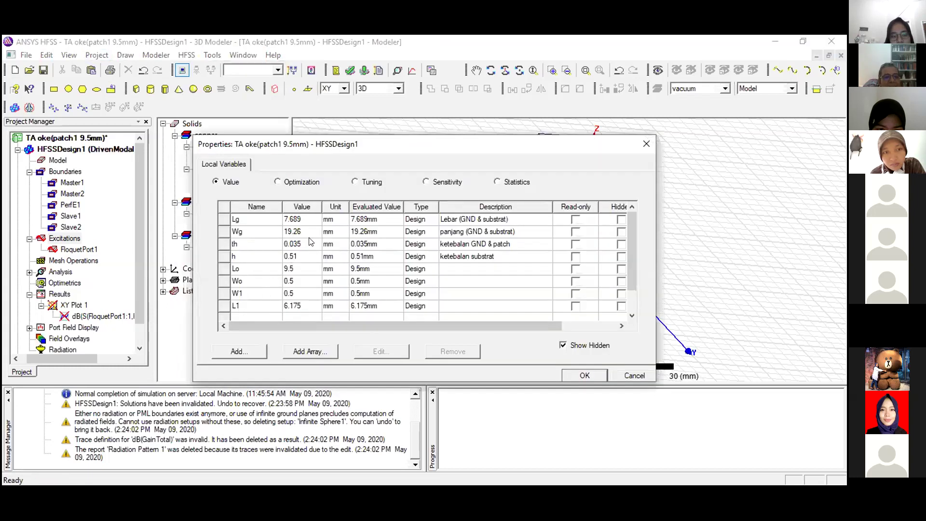
{"action": "left_click", "coordinate": [309, 219]}
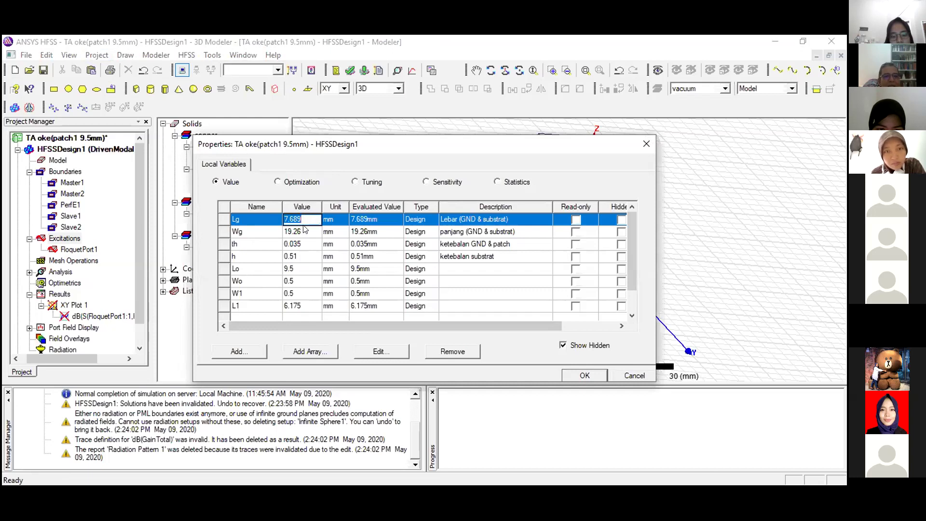
{"action": "left_click", "coordinate": [306, 228]}
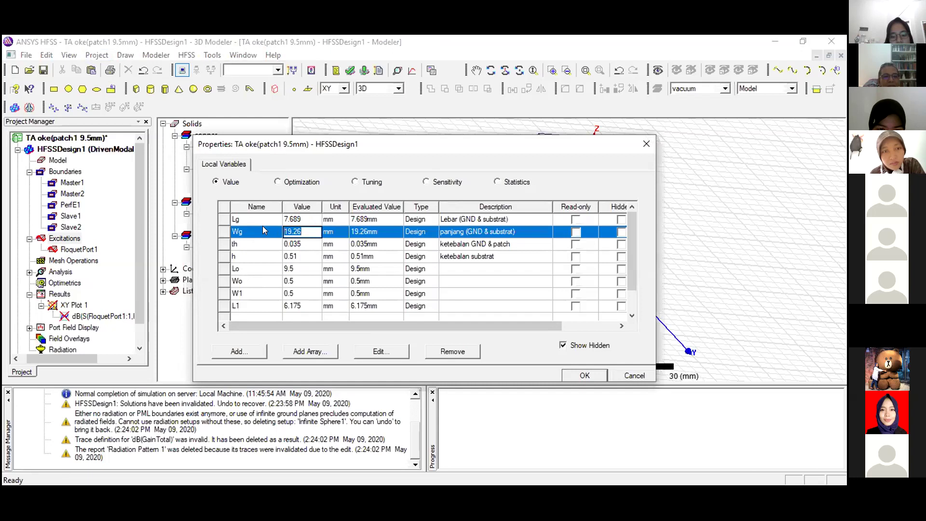
{"action": "left_click", "coordinate": [294, 218]}
{"action": "type", "text": "19.26"}
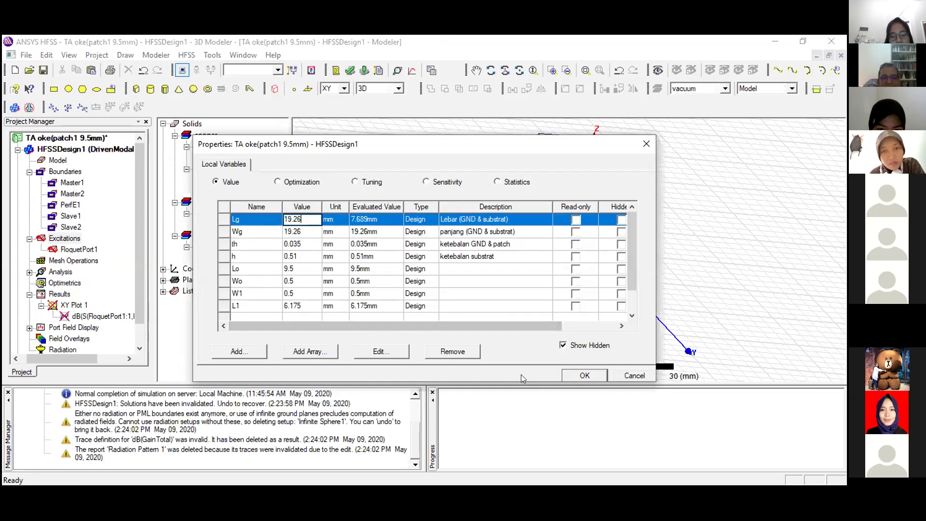
{"action": "left_click", "coordinate": [565, 373]}
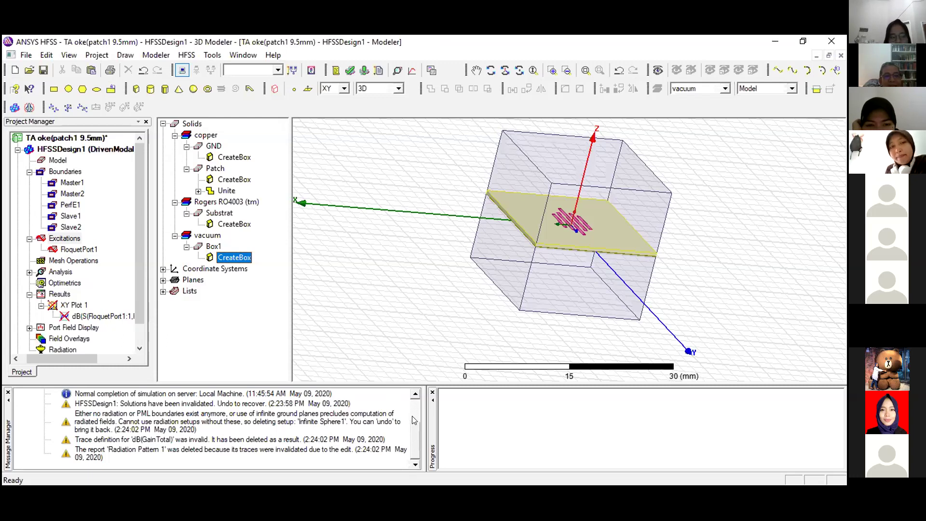
{"action": "double_click", "coordinate": [234, 258]}
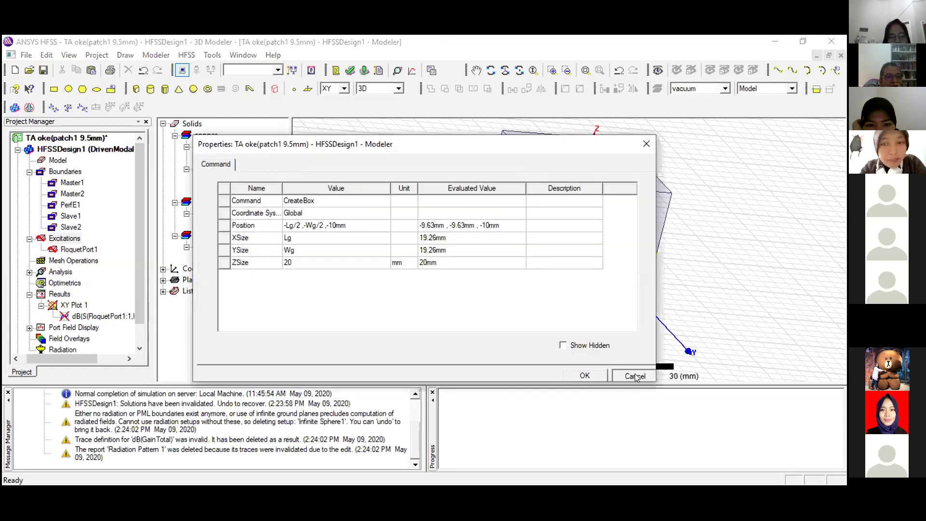
{"action": "left_click", "coordinate": [634, 375]}
Set the ground and substrate width variable Lg to 11 mm in the design properties
{"action": "left_click", "coordinate": [187, 55]}
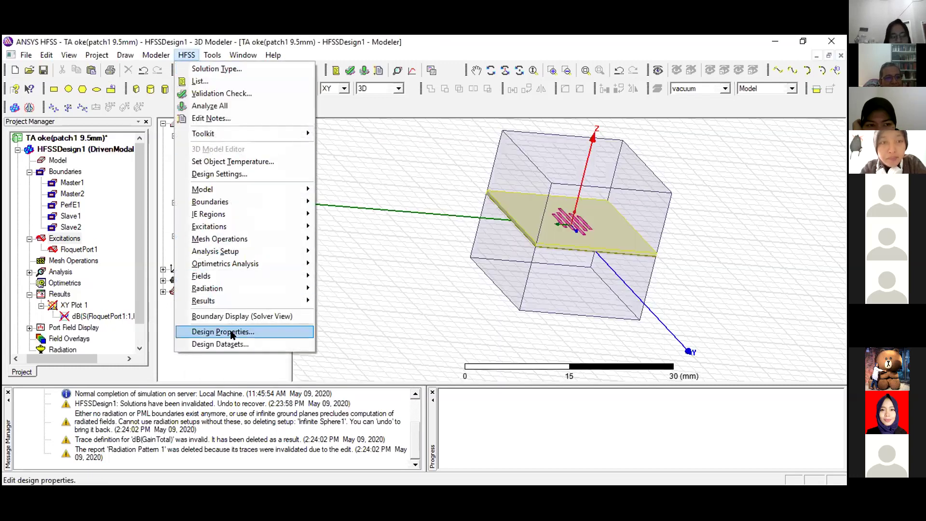
{"action": "left_click", "coordinate": [231, 332]}
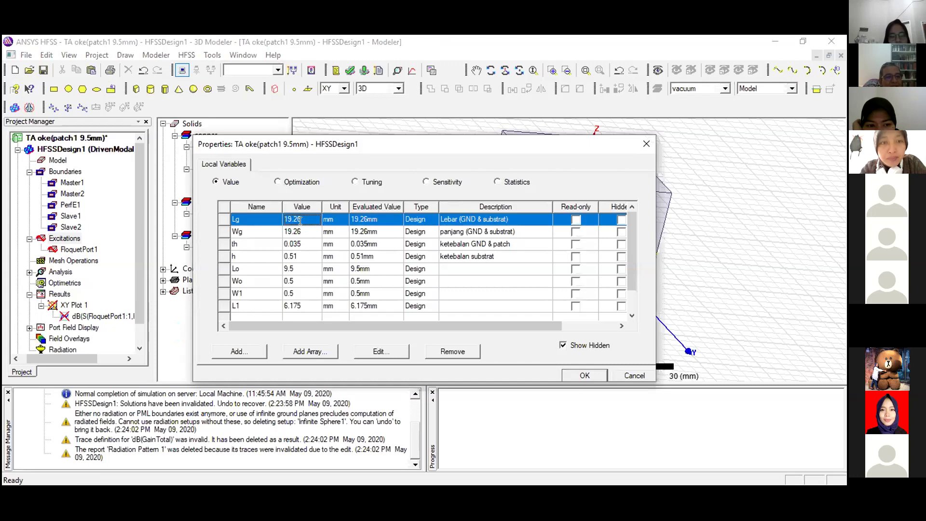
{"action": "left_click", "coordinate": [303, 221]}
{"action": "key", "text": "BackSpace"}
{"action": "key", "text": "BackSpace"}
{"action": "key", "text": "BackSpace"}
{"action": "key", "text": "BackSpace"}
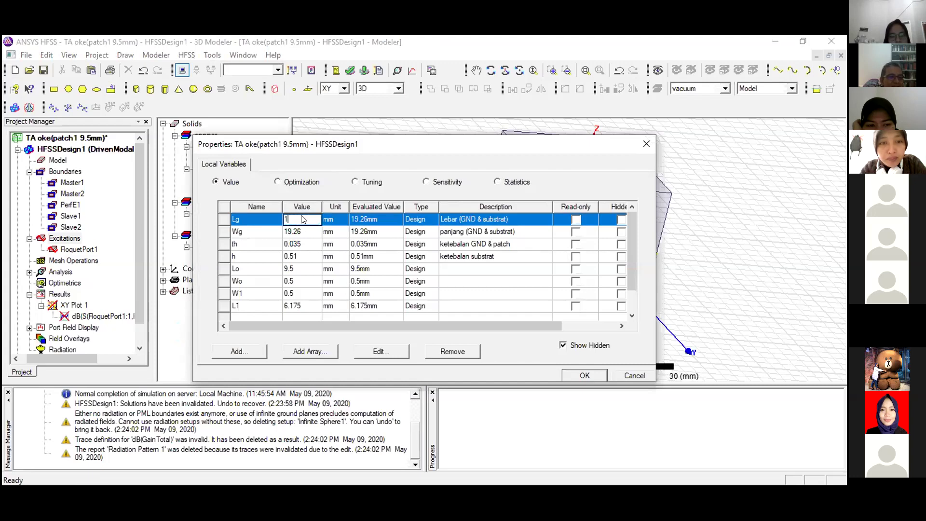
{"action": "type", "text": "1"}
Set the ground and substrate length variable Wg to 11 mm and apply the design variable changes
{"action": "left_click", "coordinate": [305, 230]}
{"action": "left_click", "coordinate": [306, 230]}
{"action": "key", "text": "BackSpace"}
{"action": "key", "text": "BackSpace"}
{"action": "key", "text": "BackSpace"}
{"action": "key", "text": "BackSpace"}
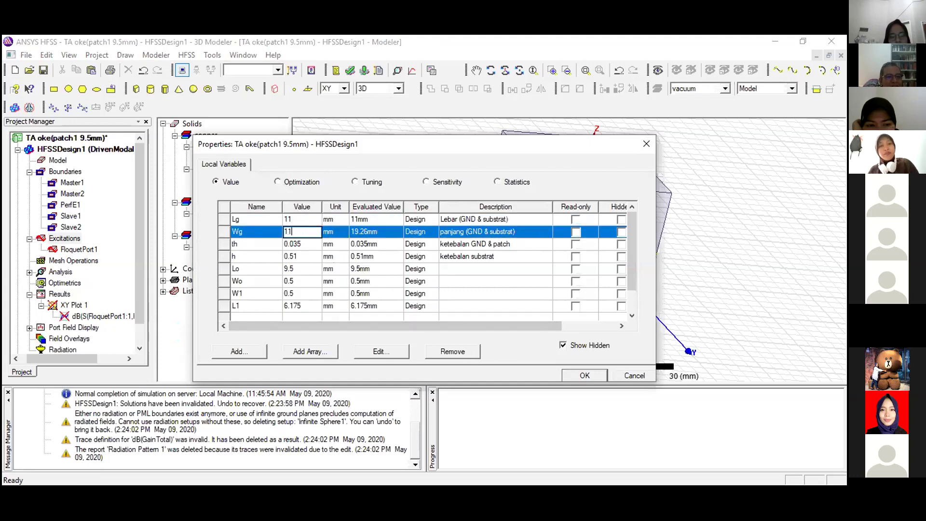
{"action": "left_click", "coordinate": [574, 376]}
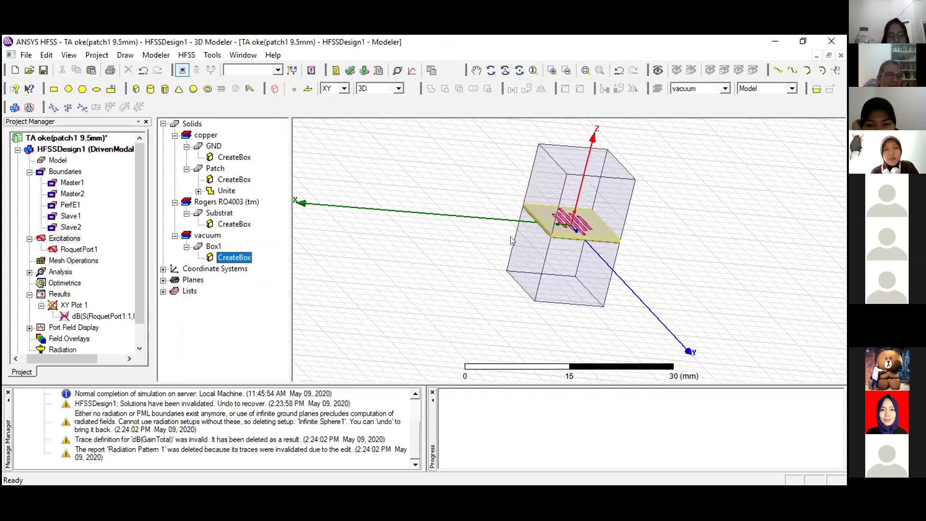
Check the solution frequency and adaptive pass settings of Setup1 and accept them
{"action": "left_click", "coordinate": [30, 273]}
{"action": "left_click", "coordinate": [58, 284]}
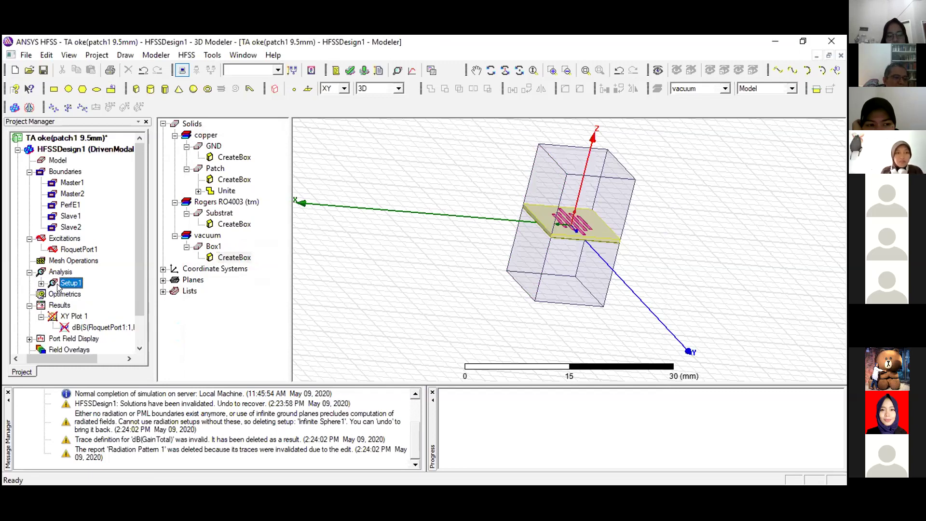
{"action": "double_click", "coordinate": [58, 286]}
{"action": "left_click", "coordinate": [394, 187]}
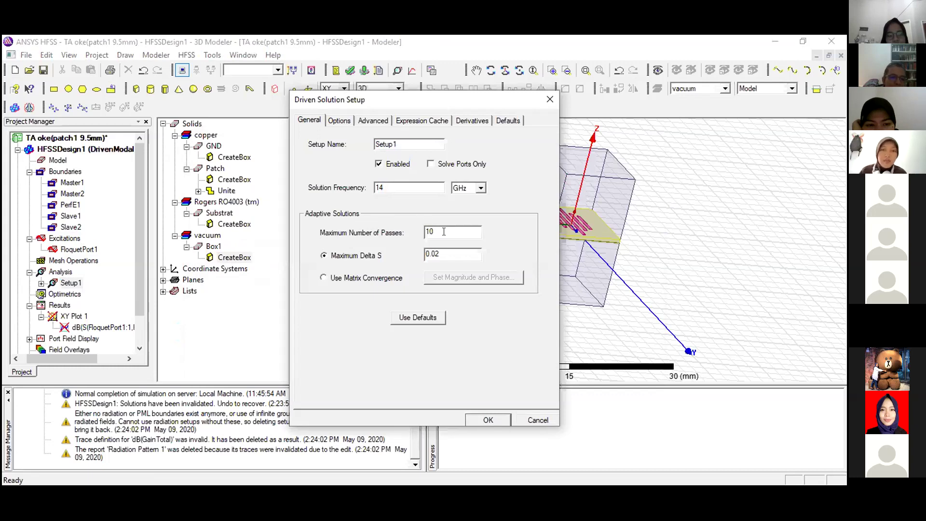
{"action": "left_click", "coordinate": [486, 419]}
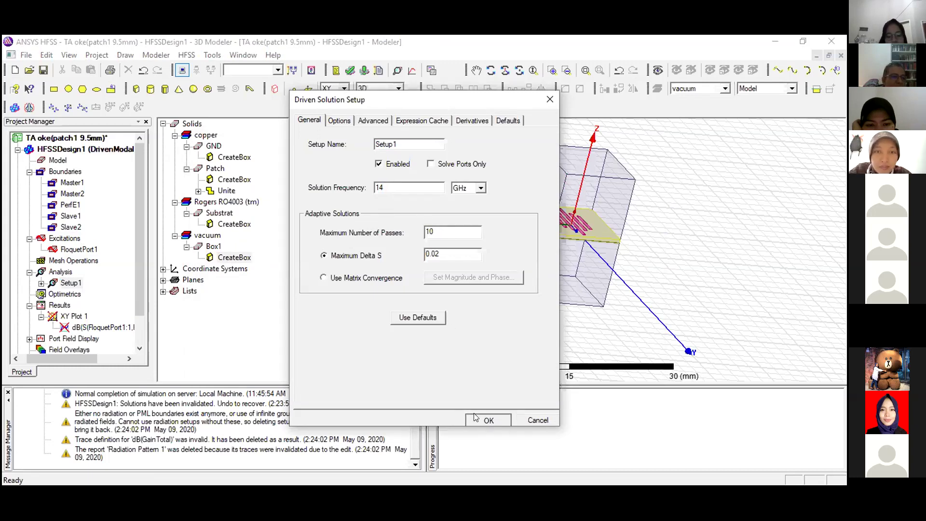
Set the start frequency of Setup1's frequency sweep to 14 GHz
{"action": "scroll", "coordinate": [136, 285], "scroll_direction": "down", "scroll_amount": 1}
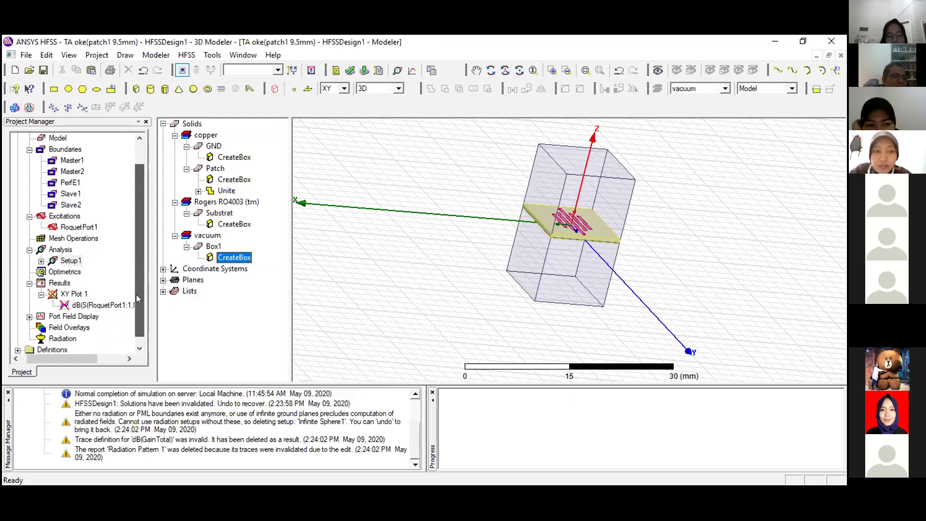
{"action": "scroll", "coordinate": [136, 296], "scroll_direction": "down", "scroll_amount": 1}
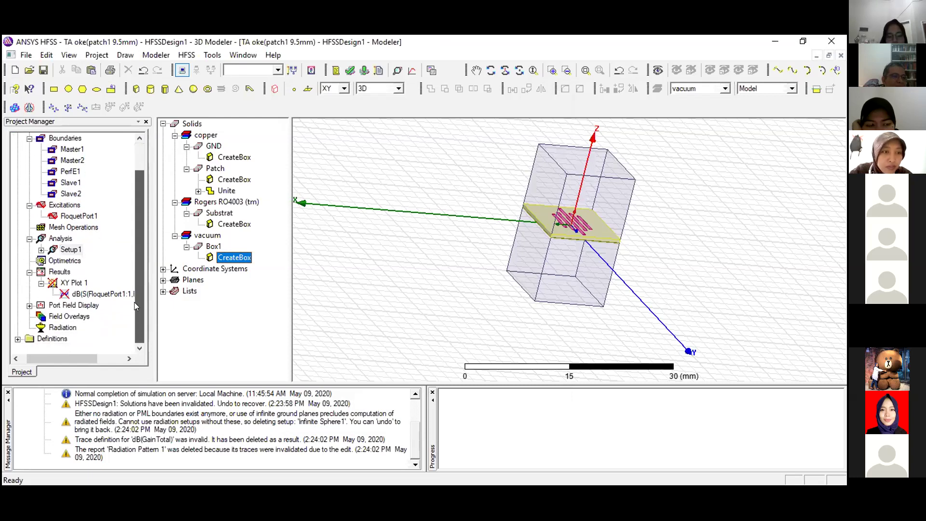
{"action": "left_click", "coordinate": [41, 250]}
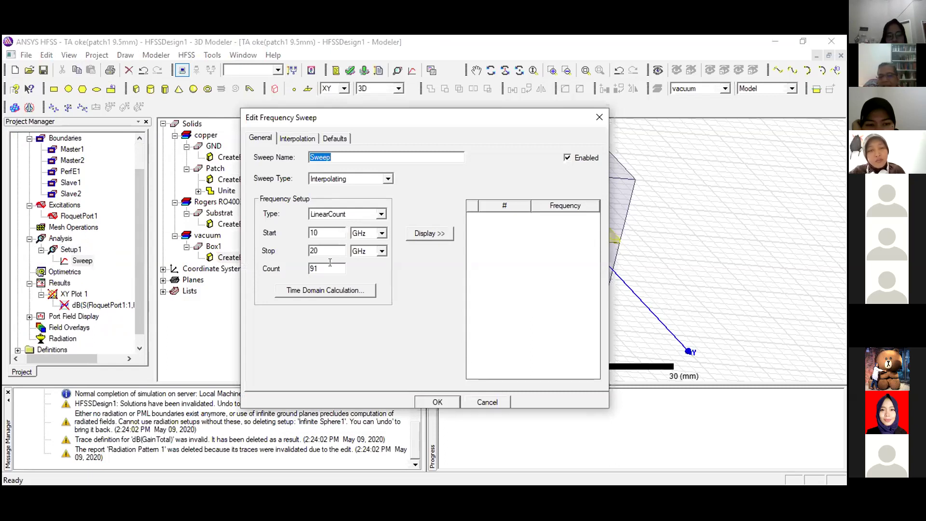
{"action": "left_click", "coordinate": [333, 231]}
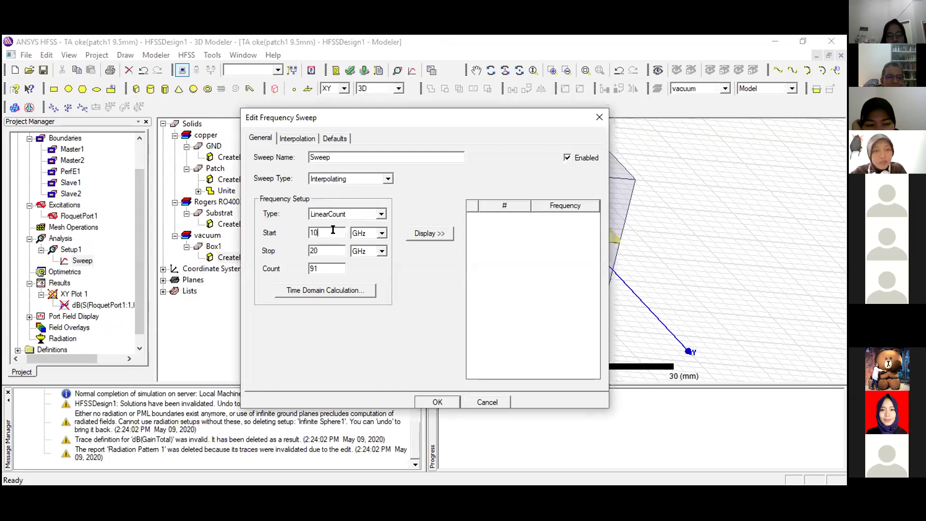
{"action": "key", "text": "BackSpace"}
{"action": "type", "text": "4"}
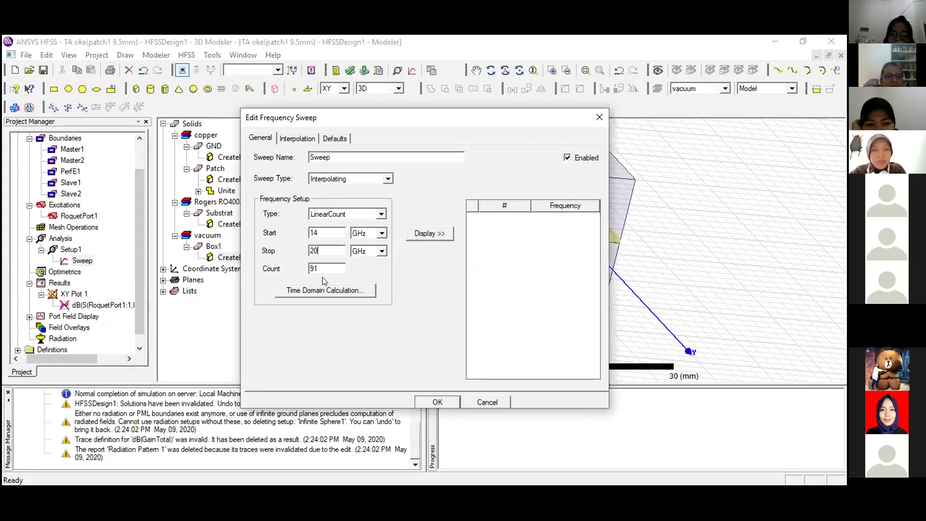
Try to apply a count of 1 to the interpolating frequency sweep and display its frequency list
{"action": "left_click", "coordinate": [329, 263]}
{"action": "key", "text": "BackSpace"}
{"action": "key", "text": "BackSpace"}
{"action": "type", "text": "1"}
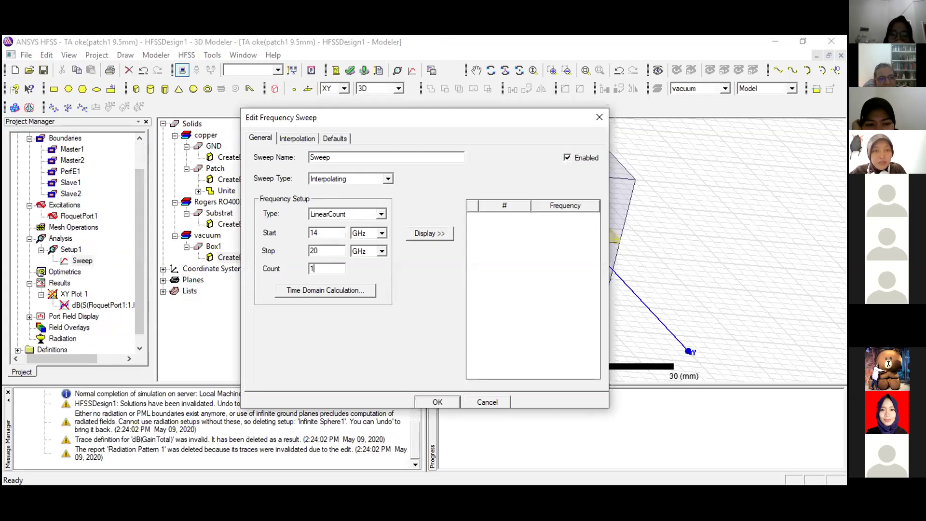
{"action": "left_click", "coordinate": [429, 399]}
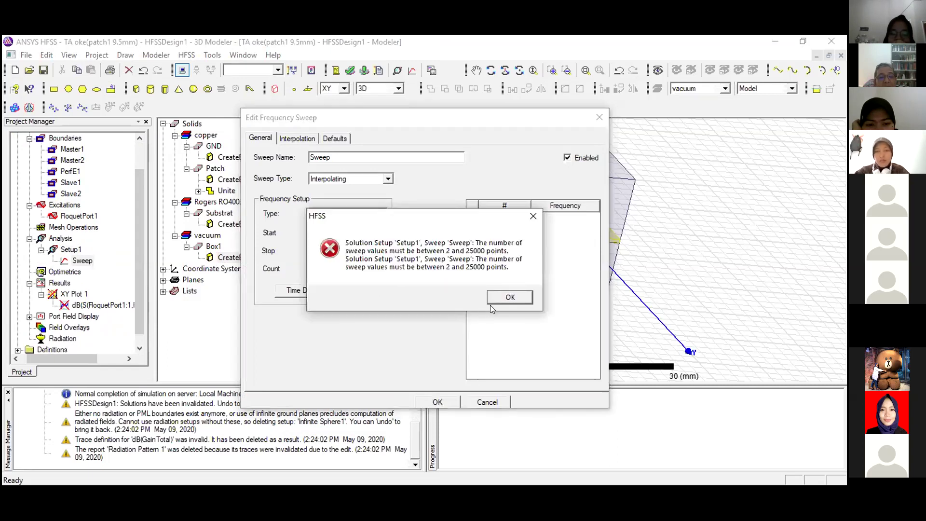
{"action": "left_click", "coordinate": [494, 299]}
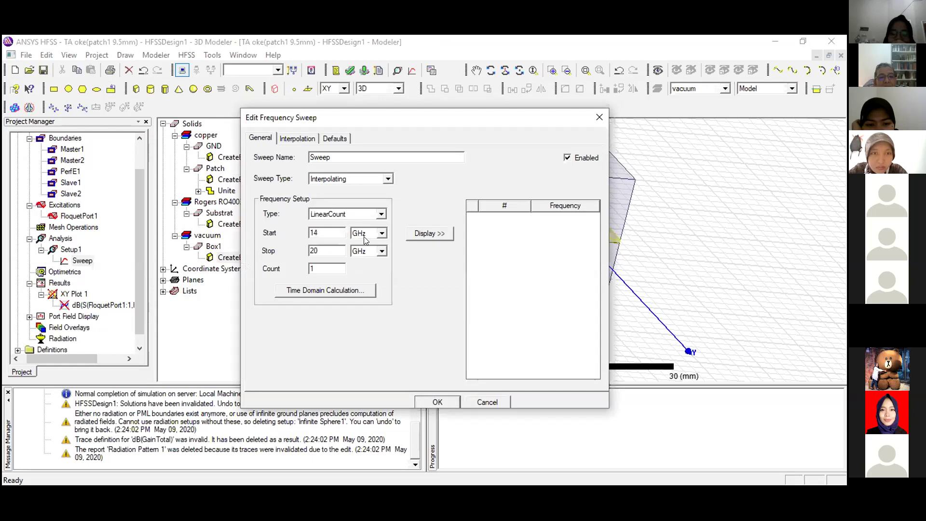
{"action": "left_click", "coordinate": [429, 232]}
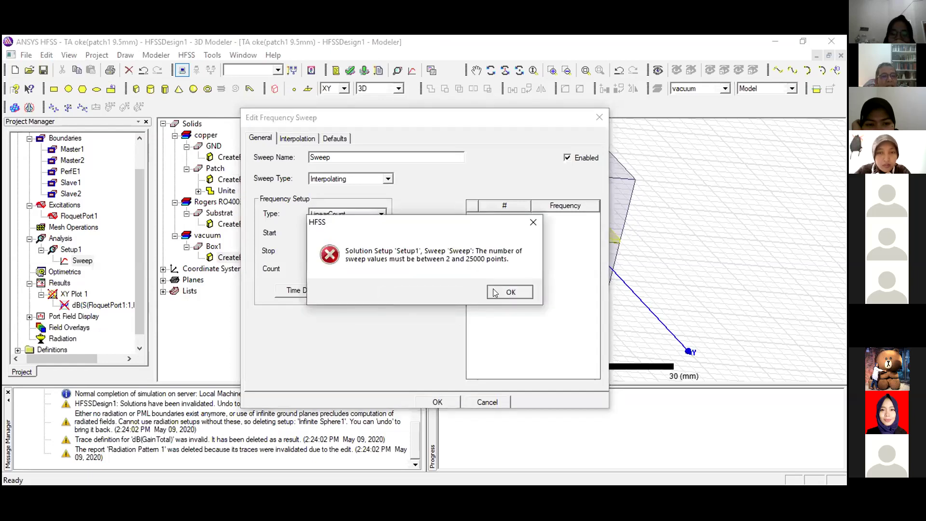
{"action": "left_click", "coordinate": [494, 292]}
Change the sweep type to Discrete and try to display the sweep's frequency points
{"action": "left_click", "coordinate": [379, 214]}
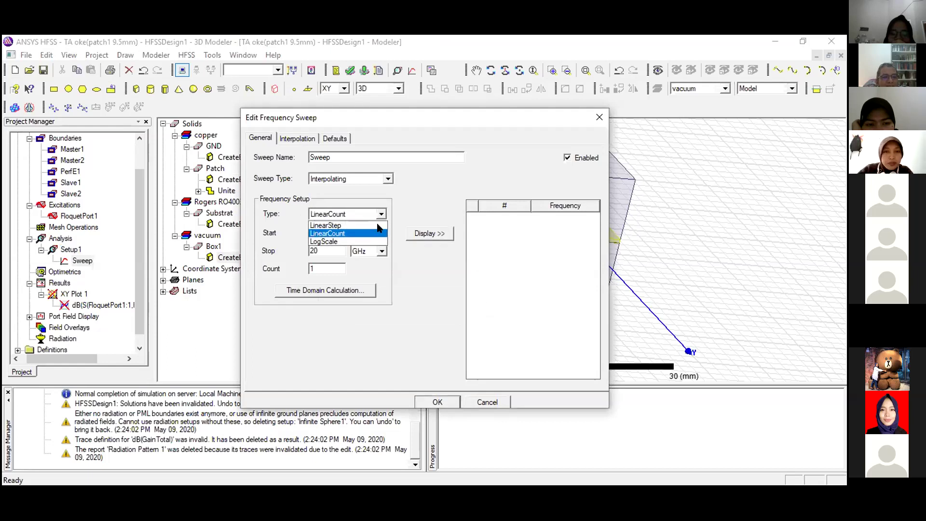
{"action": "left_click", "coordinate": [384, 179]}
{"action": "left_click", "coordinate": [387, 179]}
{"action": "left_click", "coordinate": [381, 190]}
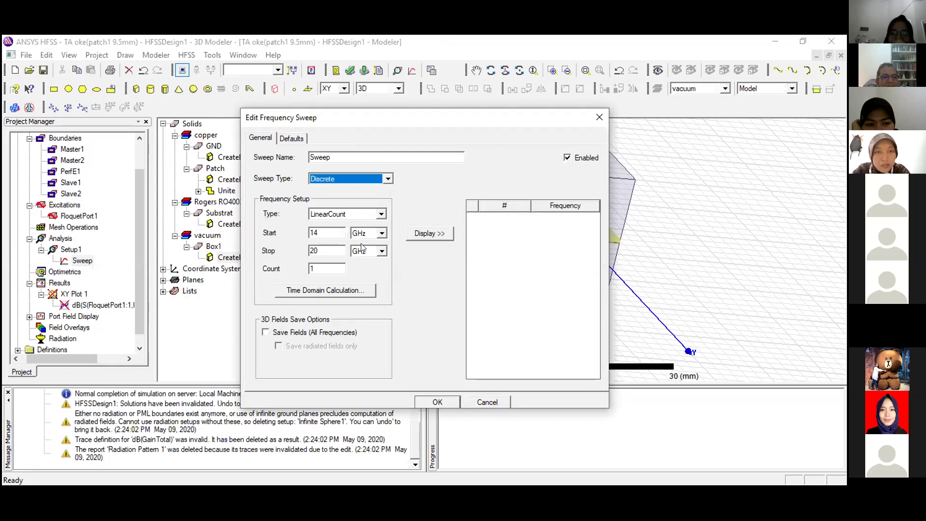
{"action": "left_click", "coordinate": [432, 236]}
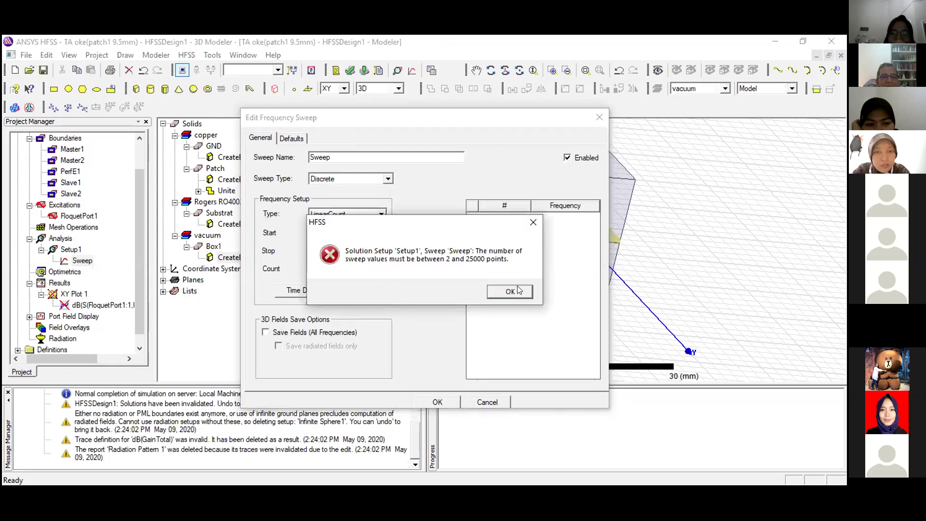
{"action": "left_click", "coordinate": [517, 290]}
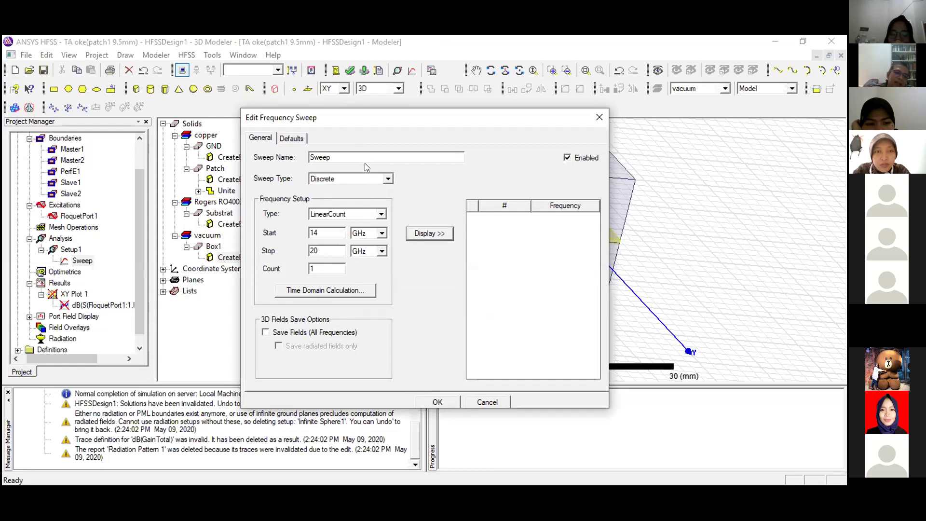
Switch the frequency setup type to LinearStep and display the sweep's frequency list
{"action": "left_click", "coordinate": [374, 213]}
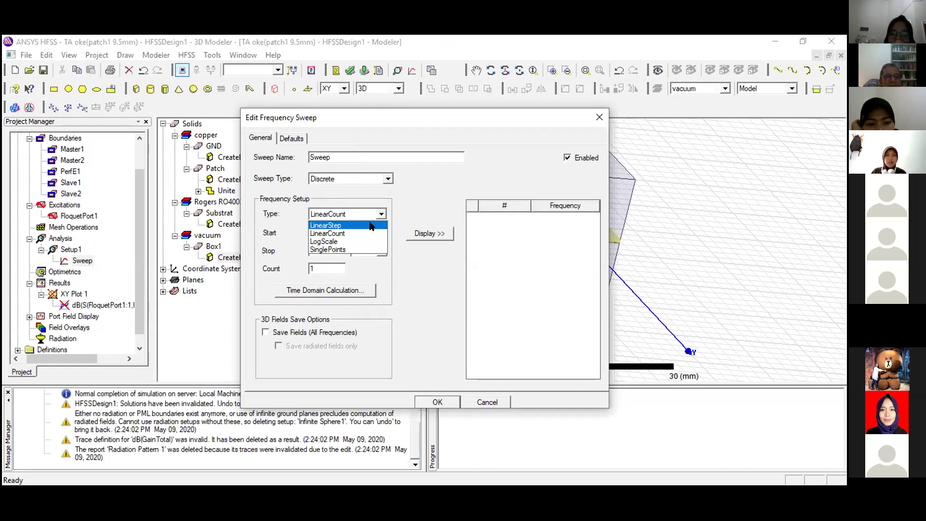
{"action": "left_click", "coordinate": [371, 226]}
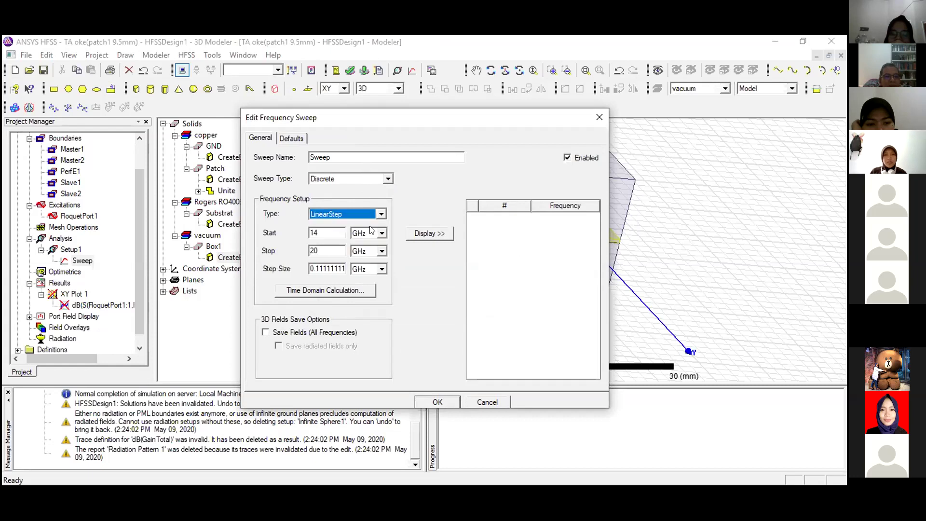
{"action": "left_click", "coordinate": [420, 236]}
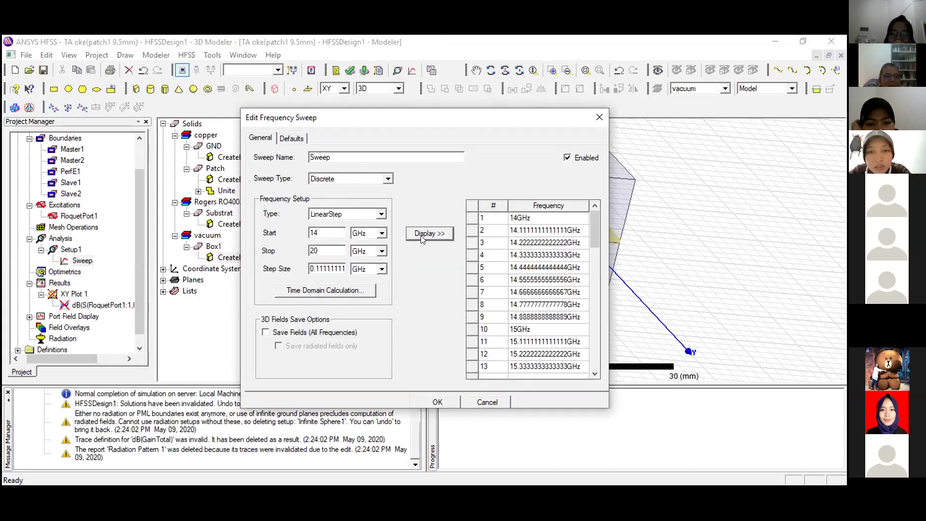
Set the discrete sweep's stop frequency to 14.1 GHz and step size to 0.2 GHz, display its frequency list, and accept the sweep
{"action": "left_click", "coordinate": [323, 269]}
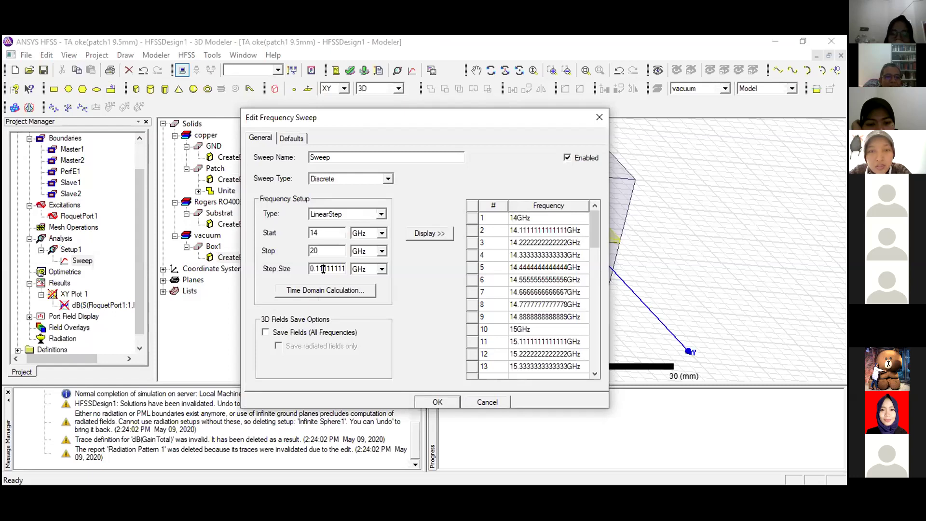
{"action": "left_click_drag", "start_coordinate": [309, 268], "coordinate": [291, 252]}
{"action": "type", "text": "14.1"}
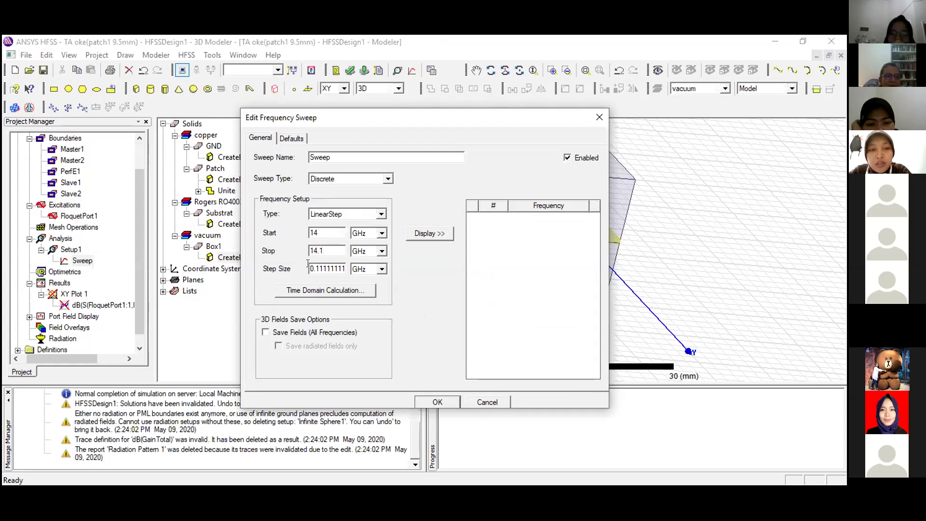
{"action": "left_click_drag", "start_coordinate": [308, 264], "coordinate": [372, 255]}
{"action": "type", "text": "0.2"}
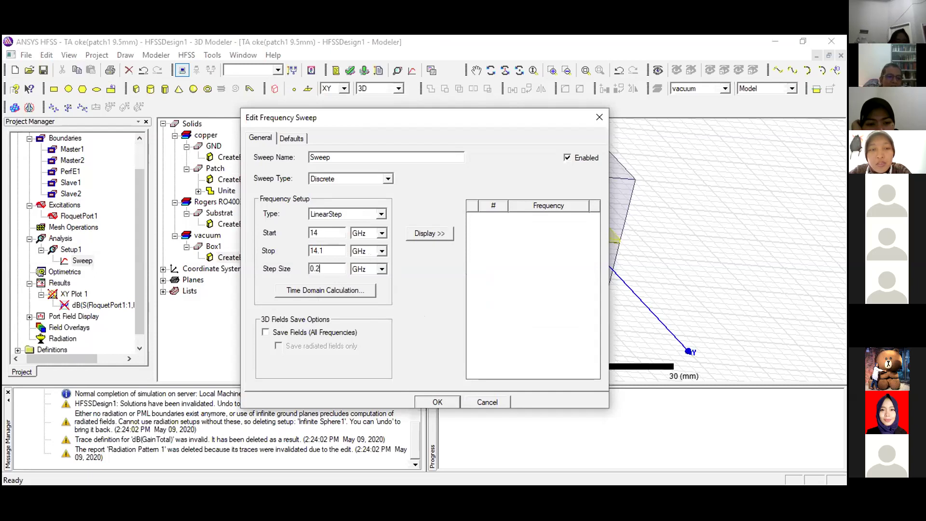
{"action": "left_click", "coordinate": [421, 235]}
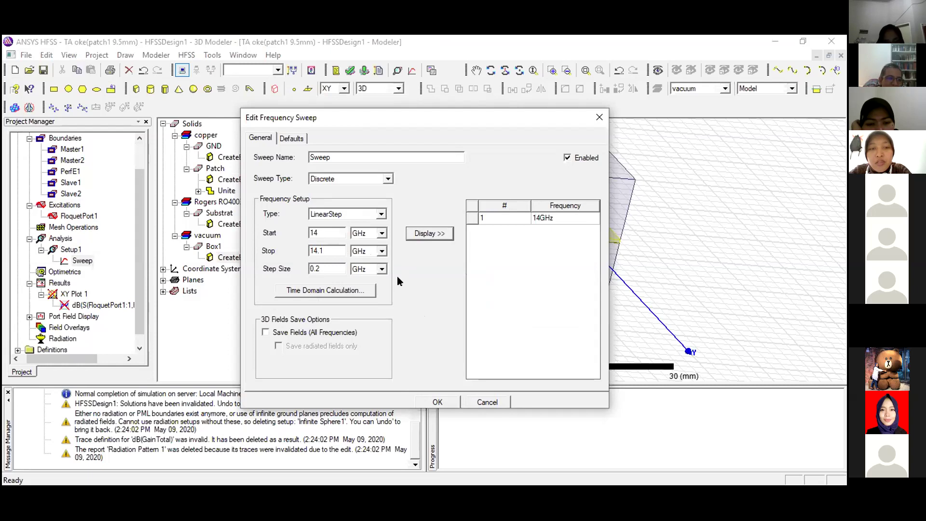
{"action": "left_click", "coordinate": [436, 402]}
Review the design variables for the patch dimensions, including Lo, Wo, W1, L1, W2 and L2, without keeping any edits
{"action": "left_click_drag", "start_coordinate": [142, 294], "coordinate": [135, 307]}
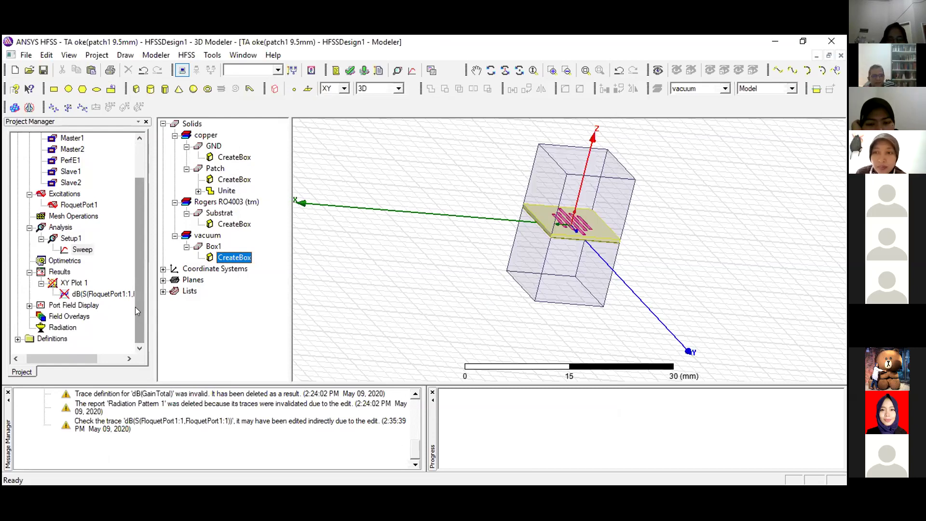
{"action": "left_click", "coordinate": [215, 168]}
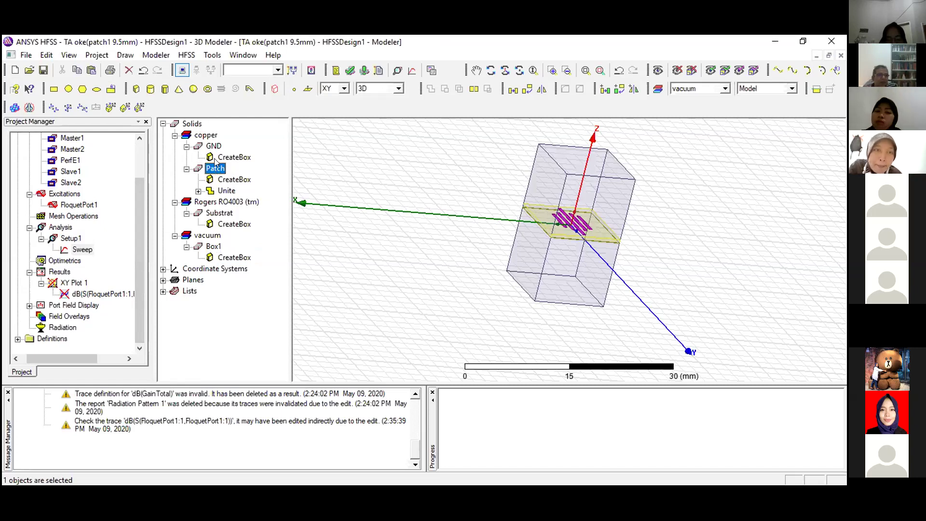
{"action": "left_click", "coordinate": [192, 57]}
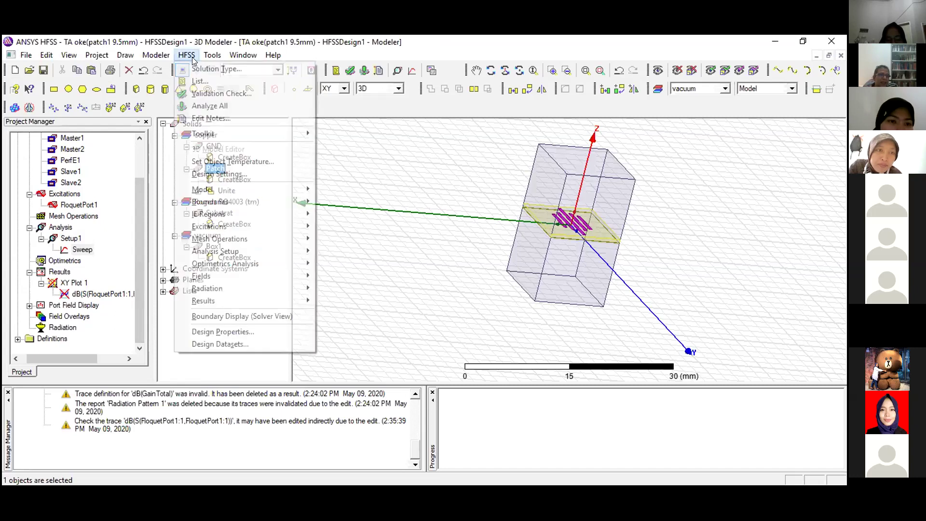
{"action": "left_click", "coordinate": [242, 331]}
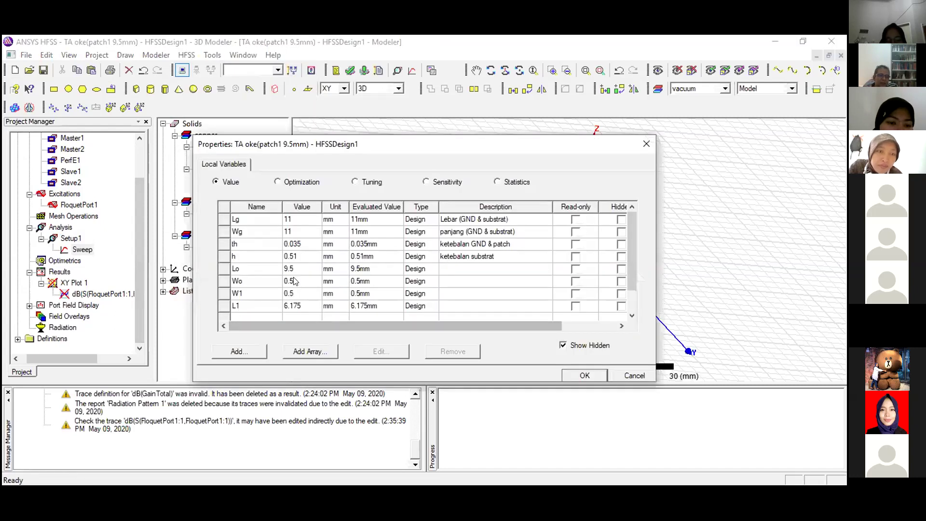
{"action": "left_click", "coordinate": [297, 280]}
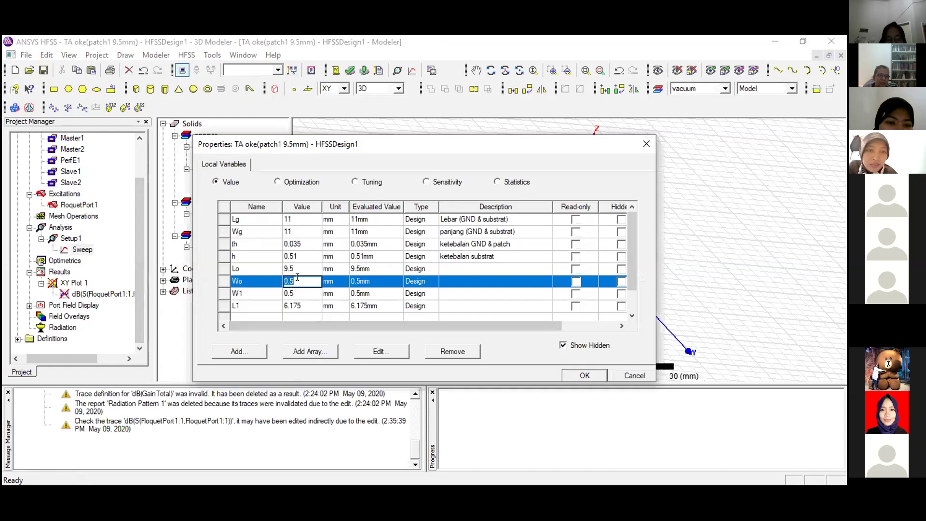
{"action": "left_click", "coordinate": [297, 277]}
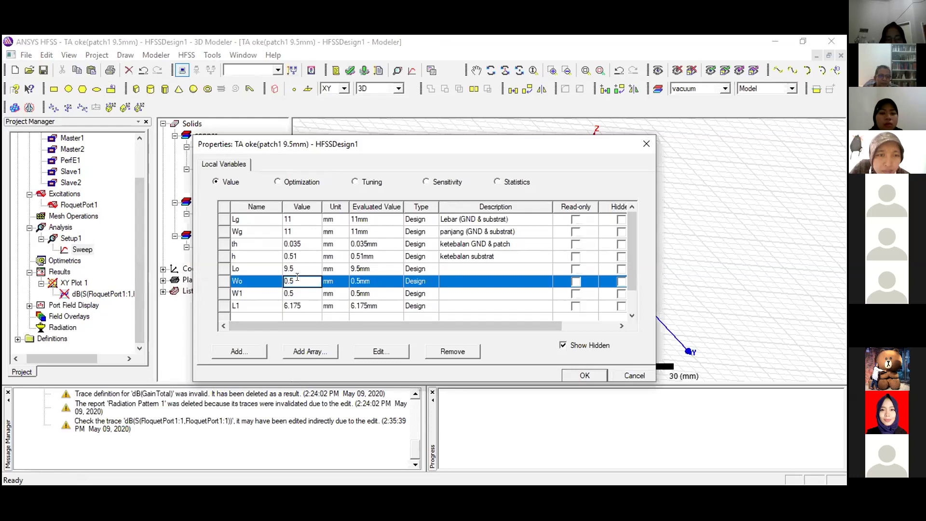
{"action": "key", "text": "BackSpace"}
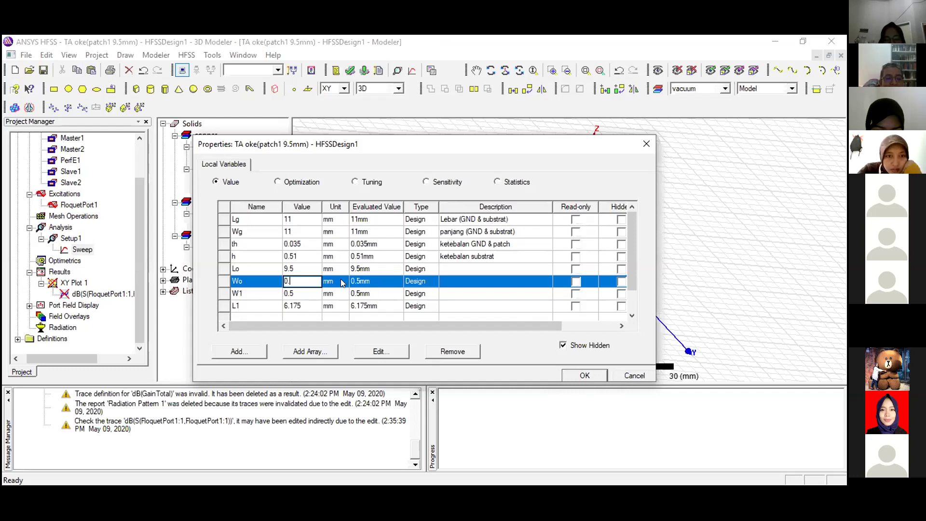
{"action": "left_click", "coordinate": [297, 267]}
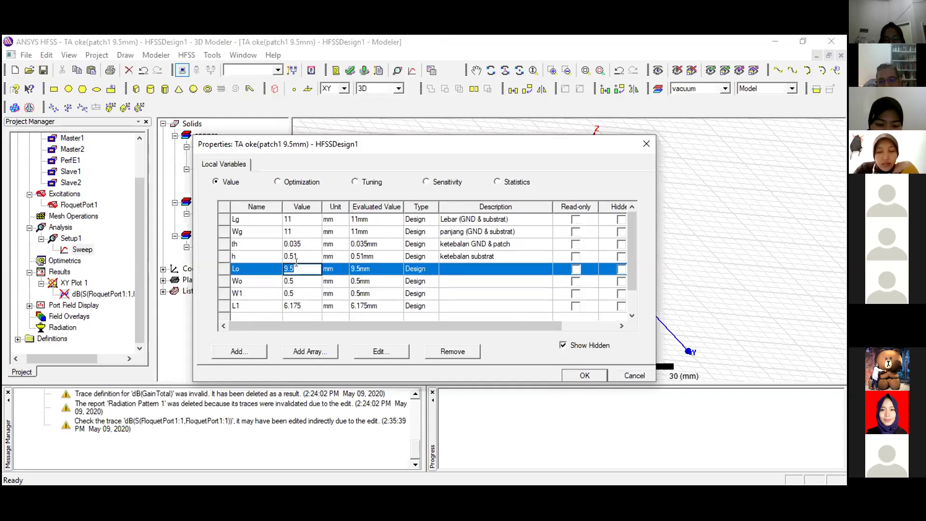
{"action": "scroll", "coordinate": [453, 327], "scroll_direction": "down", "scroll_amount": 1}
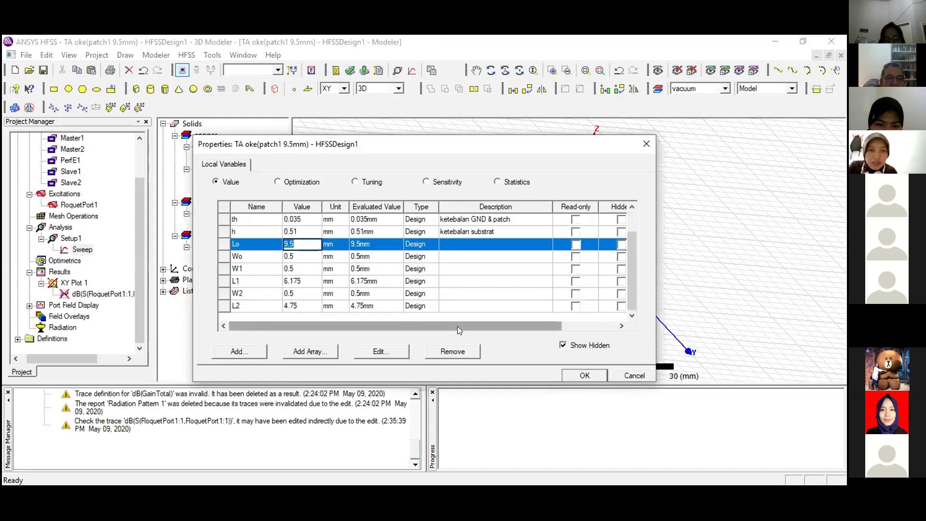
{"action": "left_click", "coordinate": [622, 376]}
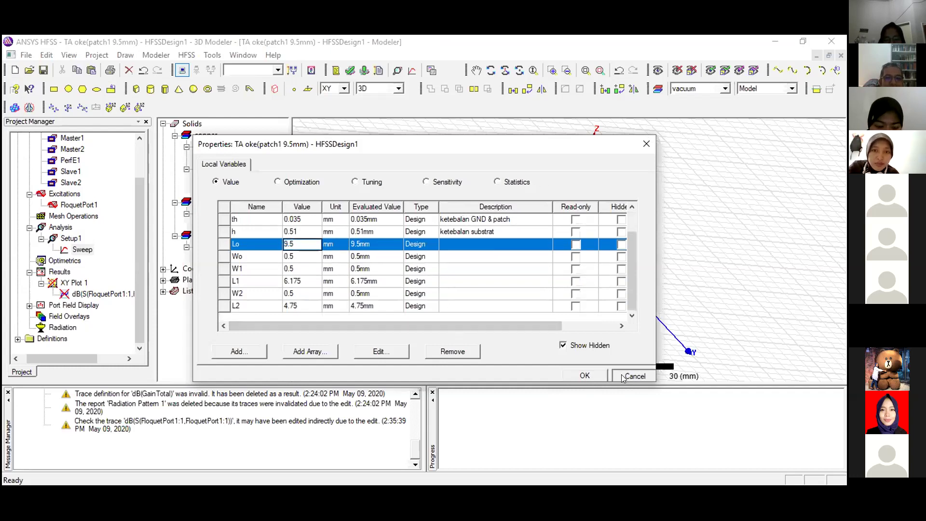
Set the design variable Lo to 7.5 mm to shorten the patch's middle strip
{"action": "left_click", "coordinate": [491, 70]}
{"action": "scroll", "coordinate": [583, 224], "scroll_direction": "up", "scroll_amount": 4}
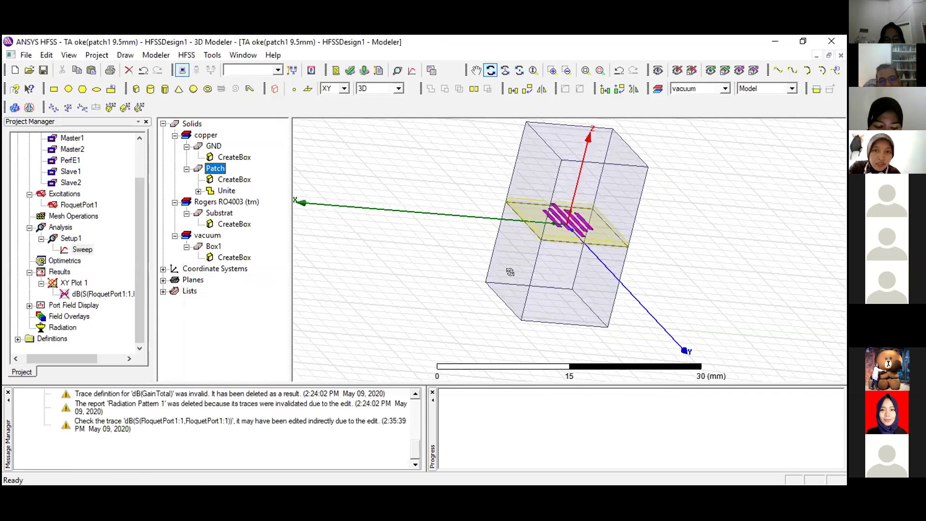
{"action": "left_click_drag", "start_coordinate": [485, 284], "coordinate": [405, 262]}
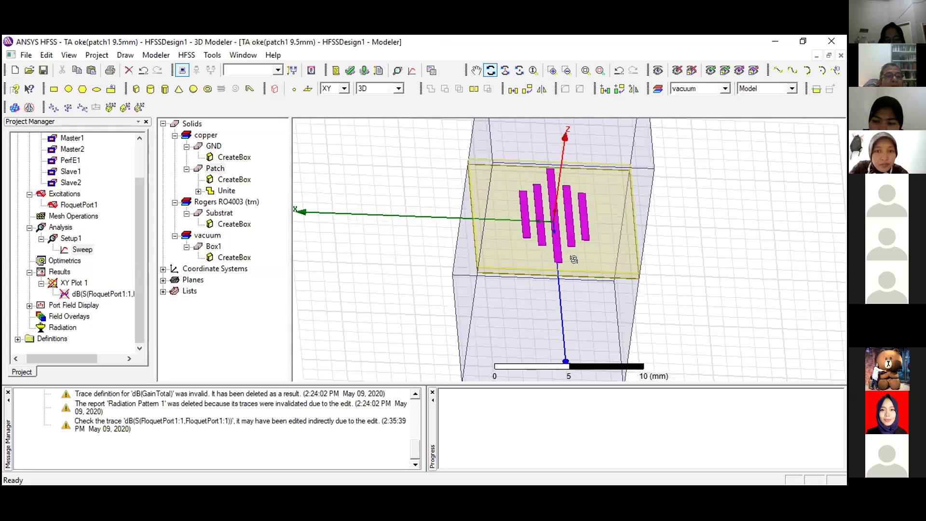
{"action": "left_click_drag", "start_coordinate": [576, 255], "coordinate": [593, 235]}
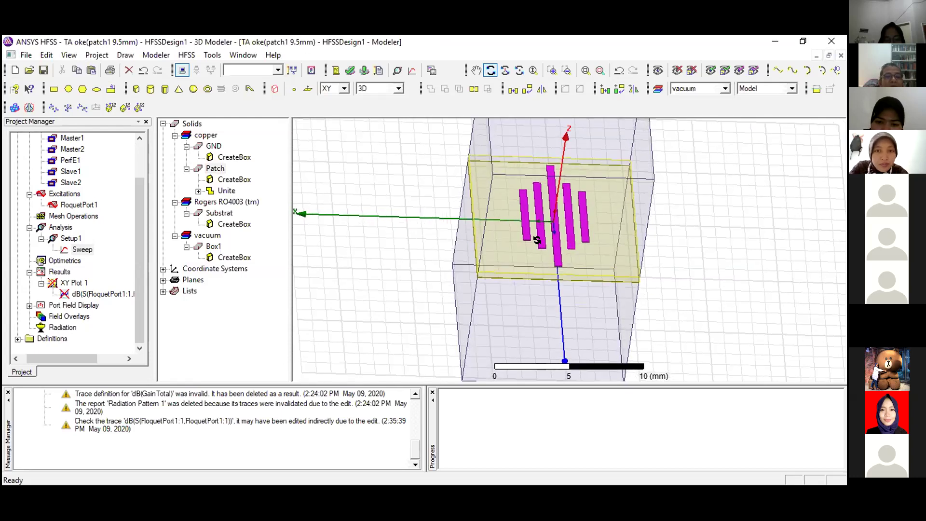
{"action": "left_click_drag", "start_coordinate": [456, 222], "coordinate": [375, 123]}
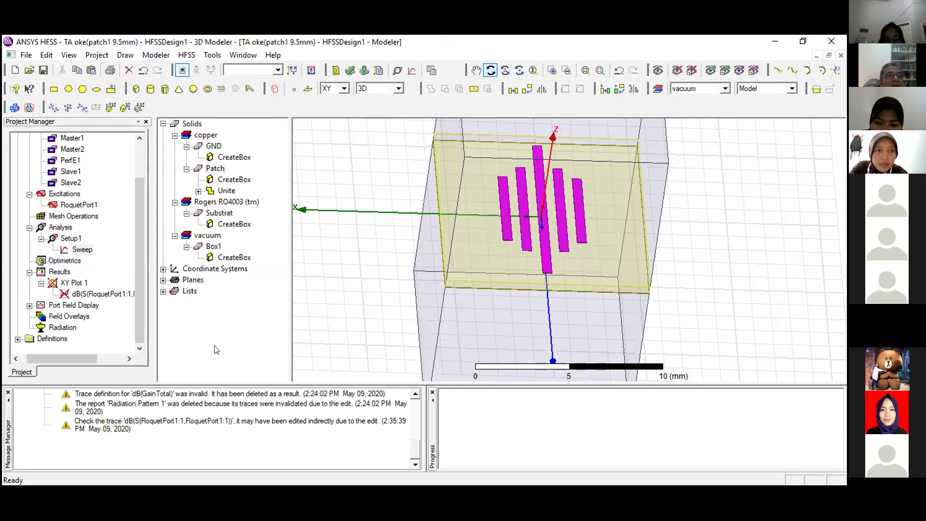
{"action": "left_click", "coordinate": [186, 55]}
{"action": "left_click", "coordinate": [215, 345]}
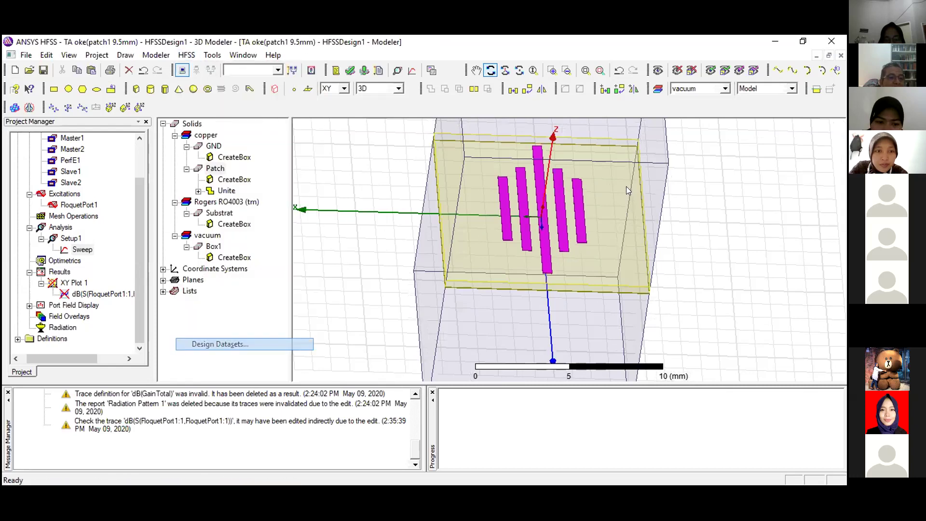
{"action": "key", "text": "Escape"}
{"action": "key", "text": "alt+s"}
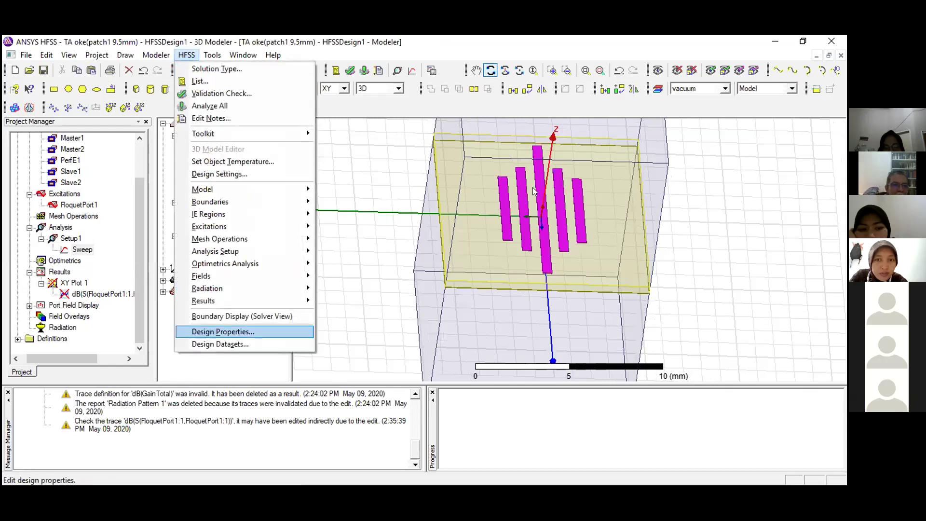
{"action": "left_click", "coordinate": [207, 332]}
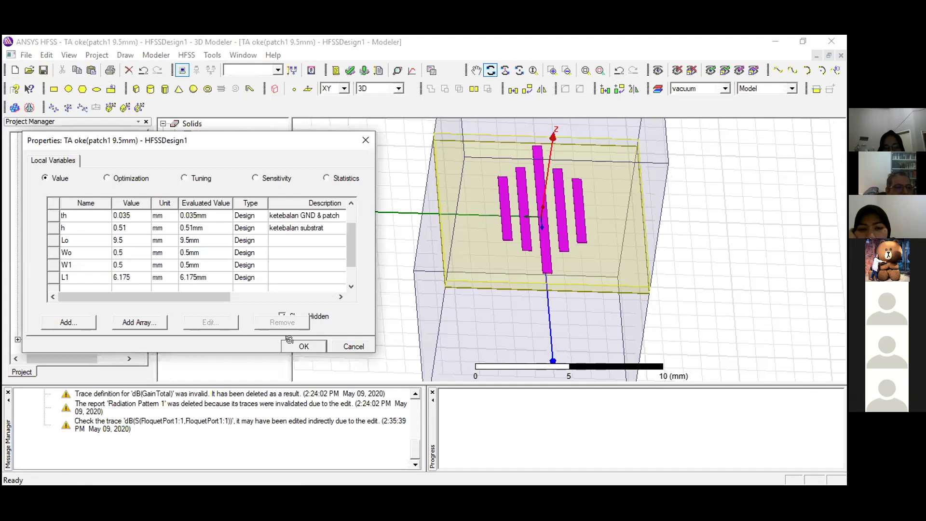
{"action": "left_click", "coordinate": [289, 342]}
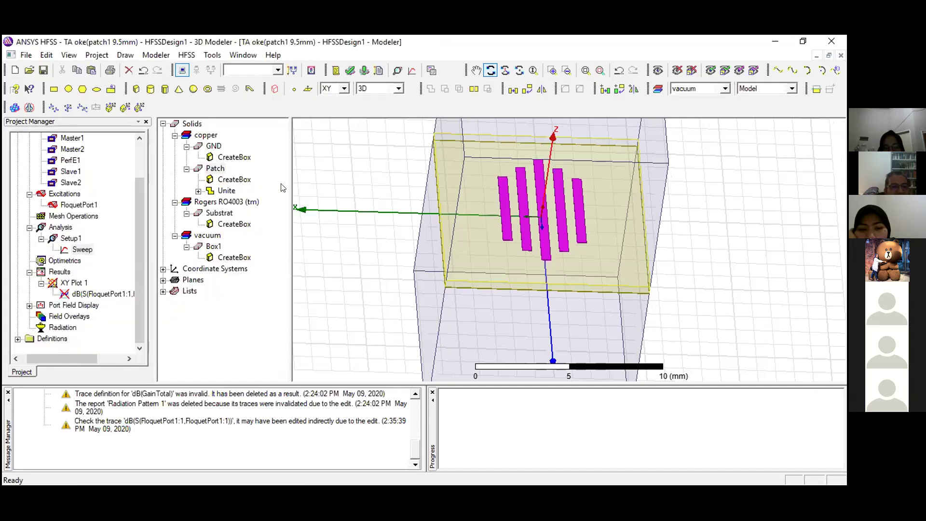
Set the design variable Lo to 10 mm to lengthen the patch's middle strip, and leave the rotate mode
{"action": "left_click", "coordinate": [187, 55]}
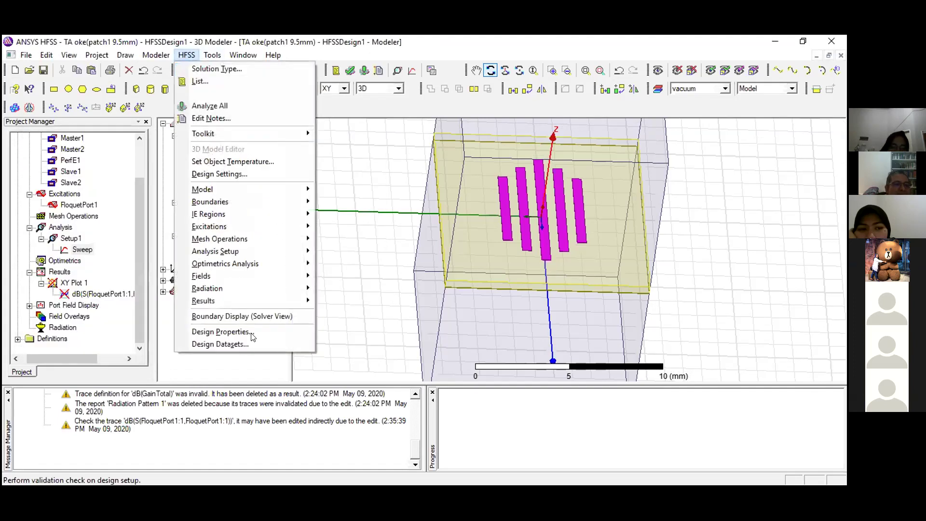
{"action": "left_click", "coordinate": [230, 331]}
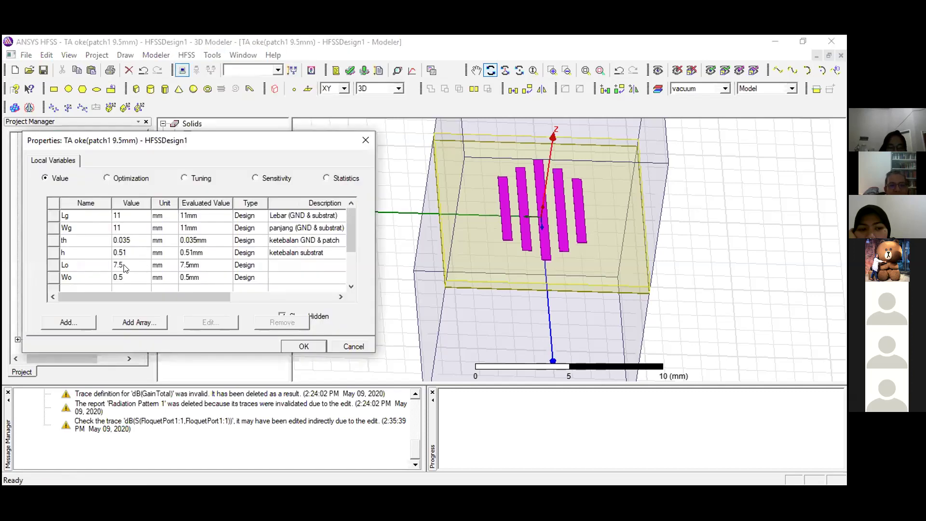
{"action": "left_click", "coordinate": [121, 265]}
{"action": "left_click", "coordinate": [120, 263]}
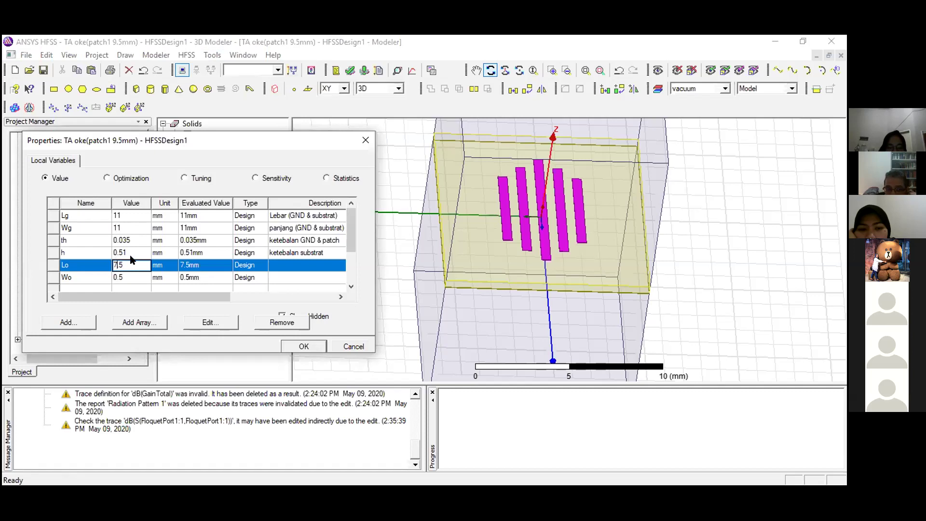
{"action": "type", "text": "9."}
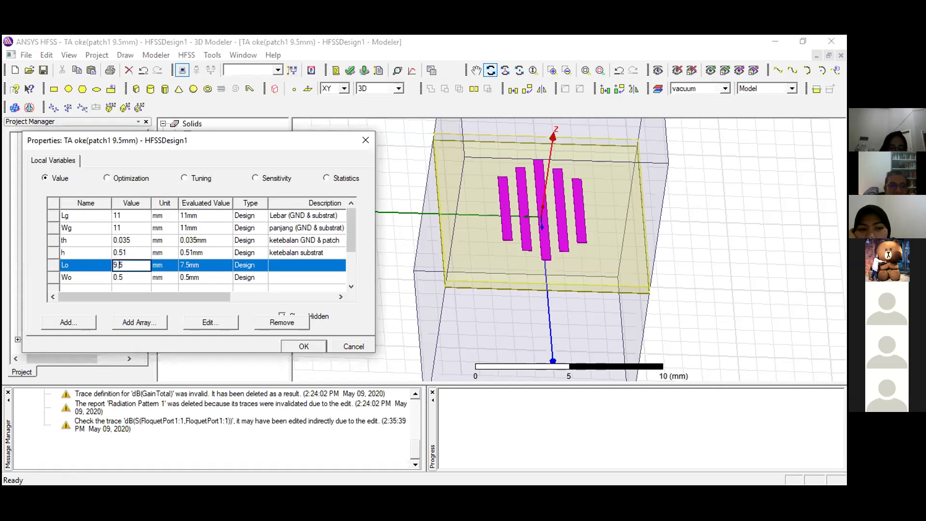
{"action": "key", "text": "BackSpace"}
{"action": "key", "text": "BackSpace"}
{"action": "type", "text": "10"}
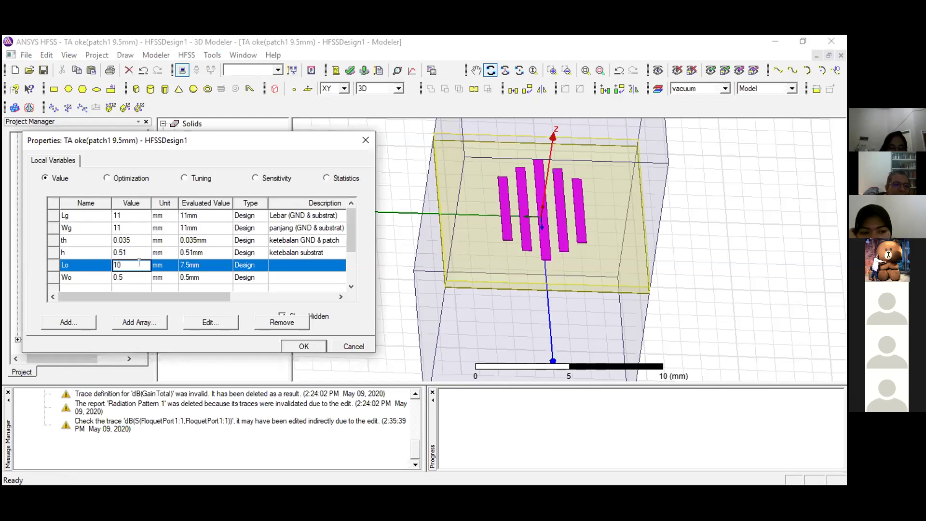
{"action": "left_click", "coordinate": [299, 344]}
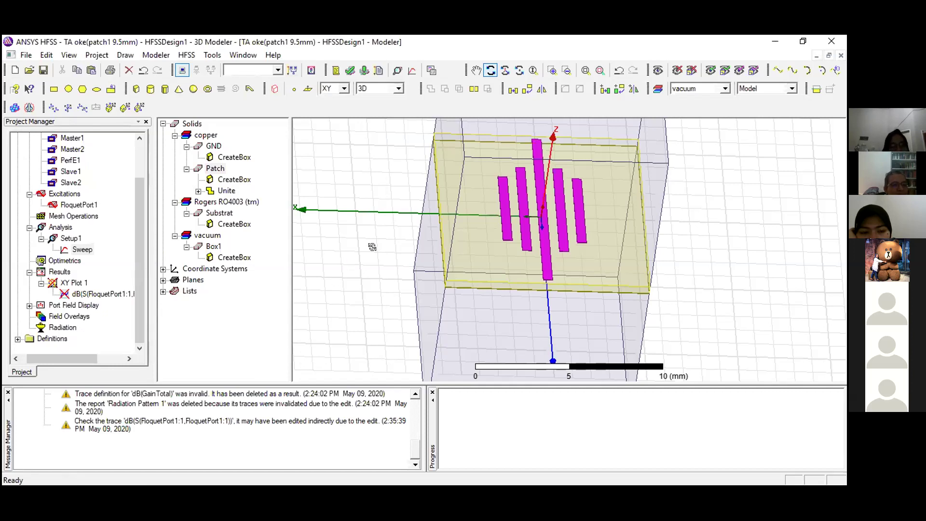
{"action": "right_click", "coordinate": [428, 249]}
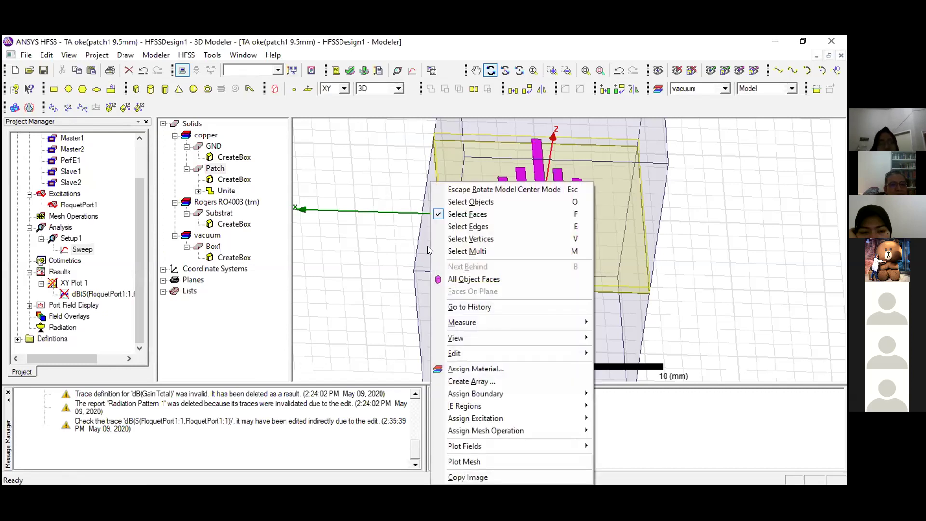
{"action": "left_click", "coordinate": [359, 253]}
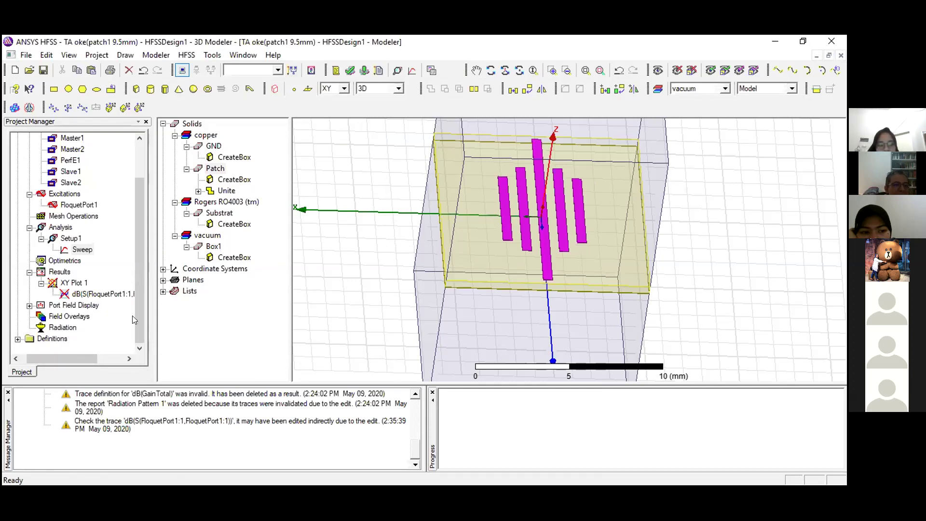
Add a parametric Optimetrics setup and choose Lo as the variable of a new sweep definition
{"action": "right_click", "coordinate": [71, 264]}
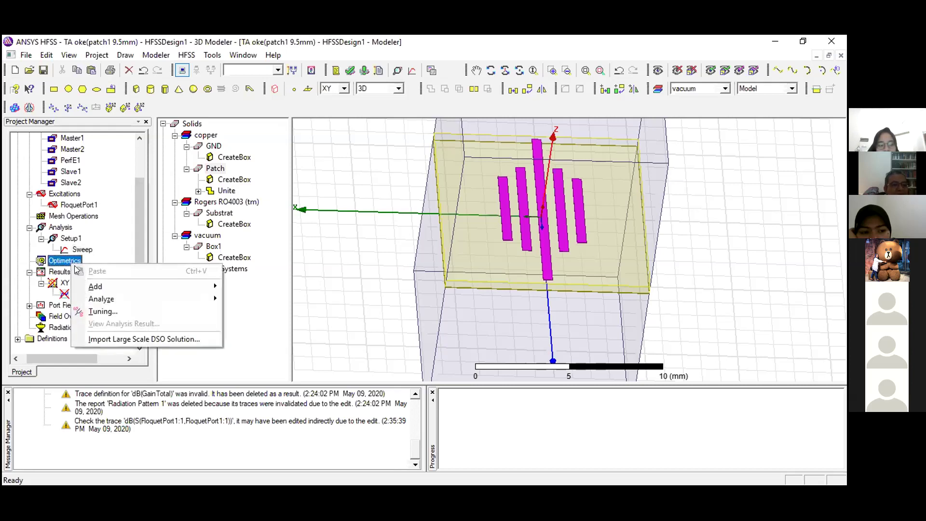
{"action": "mouse_move", "coordinate": [103, 289]}
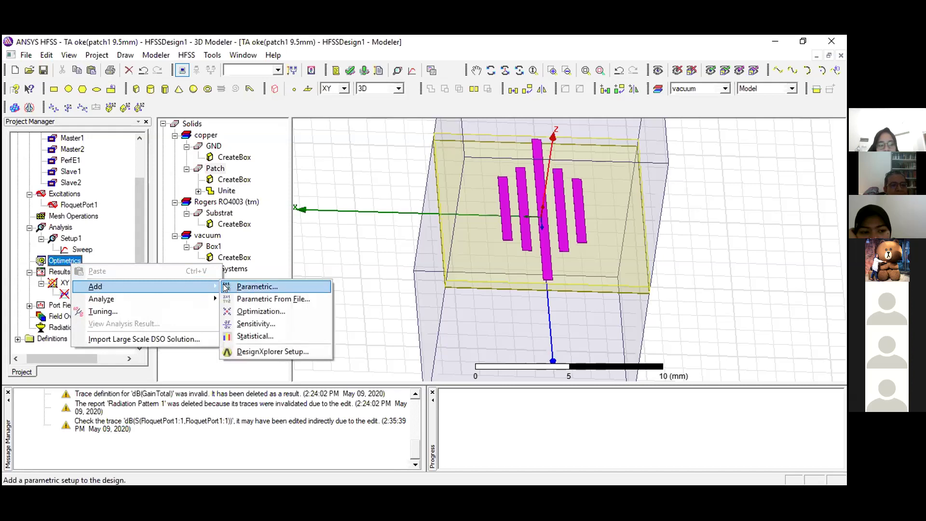
{"action": "left_click", "coordinate": [225, 288]}
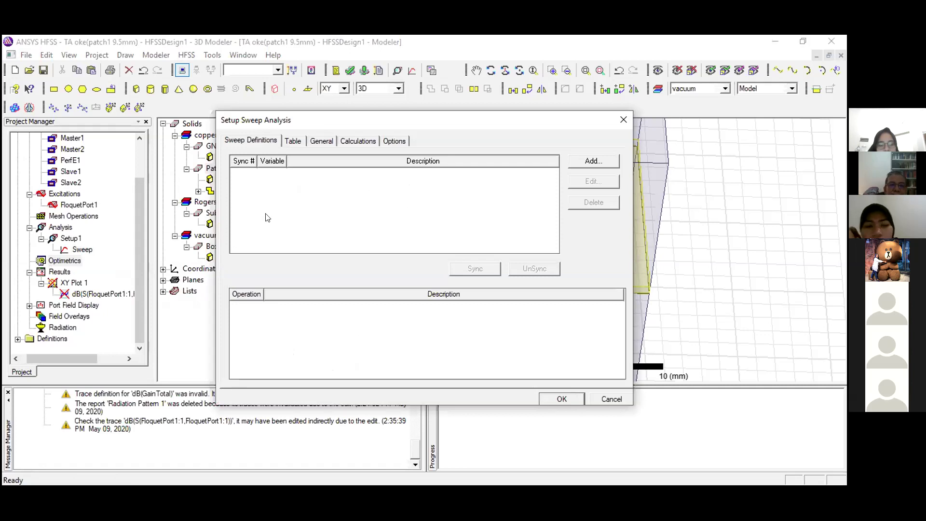
{"action": "left_click", "coordinate": [573, 162]}
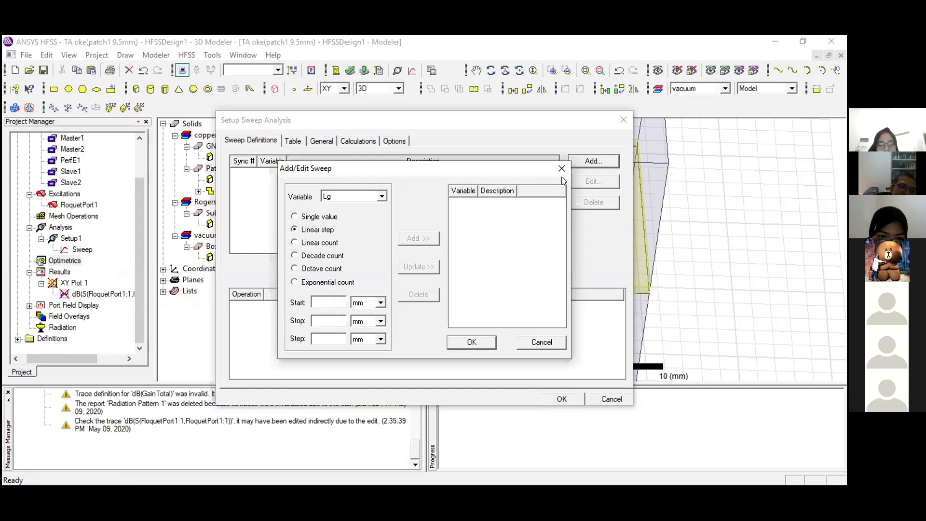
{"action": "left_click", "coordinate": [381, 197]}
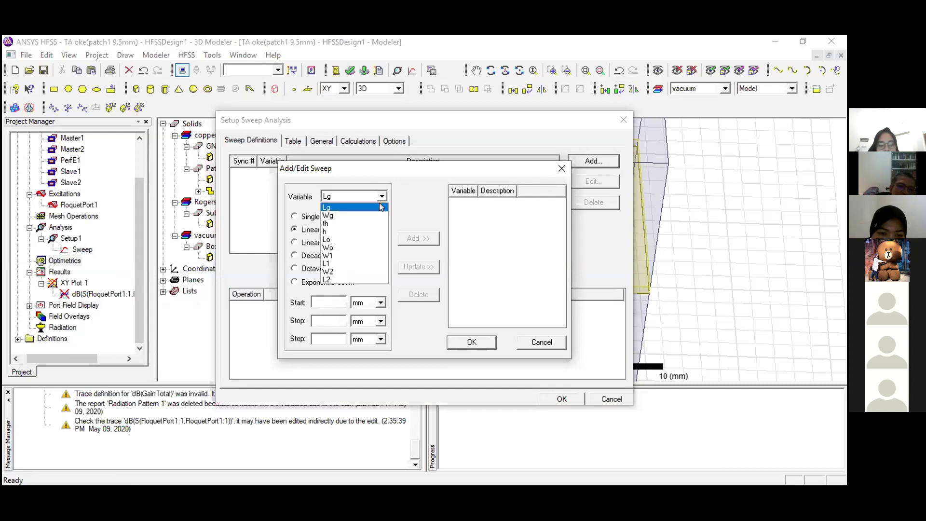
{"action": "left_click", "coordinate": [374, 240]}
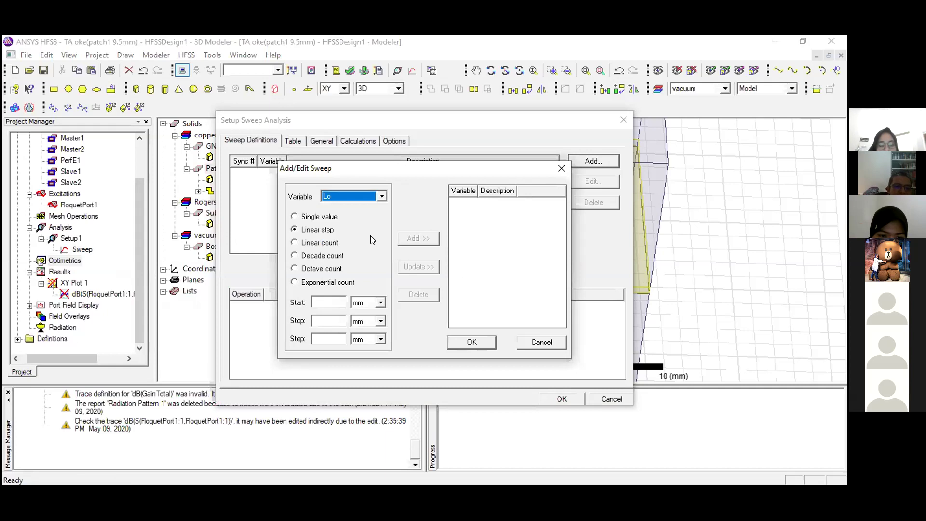
Define the Lo sweep as a linear step from 4 mm to 9 mm in 1 mm steps and accept the parametric setup
{"action": "left_click", "coordinate": [329, 302]}
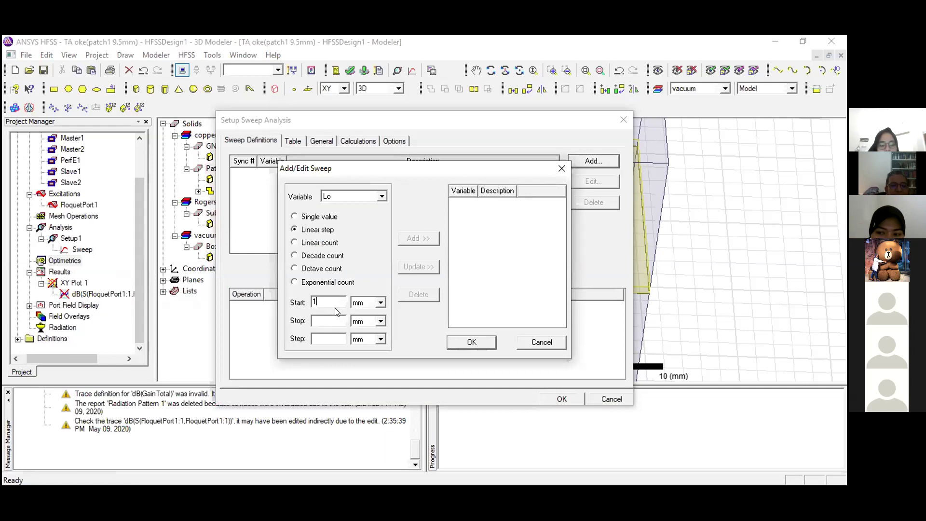
{"action": "type", "text": "4"}
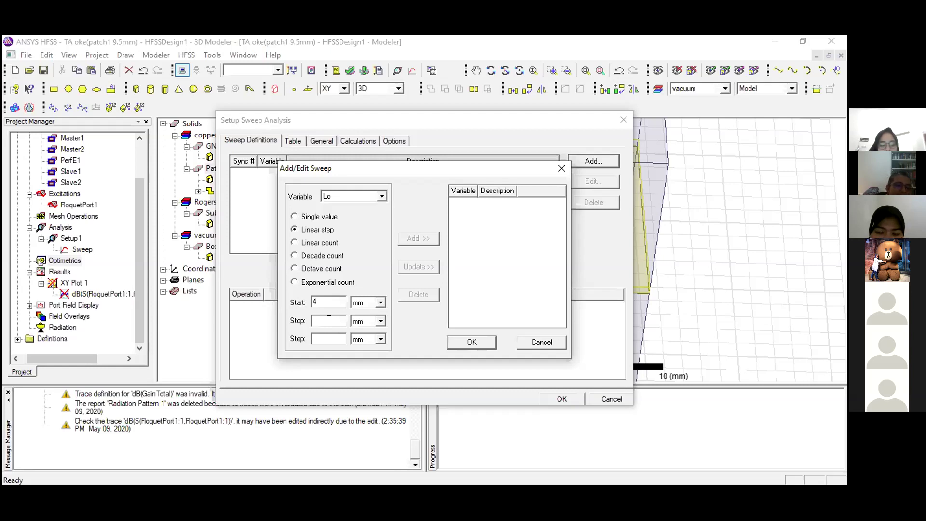
{"action": "type", "text": "9"}
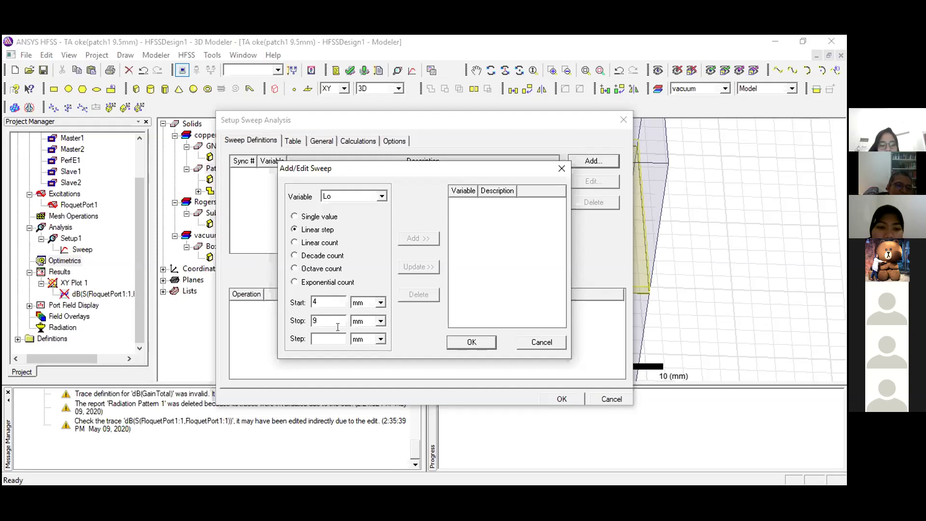
{"action": "left_click", "coordinate": [337, 338]}
{"action": "type", "text": "1"}
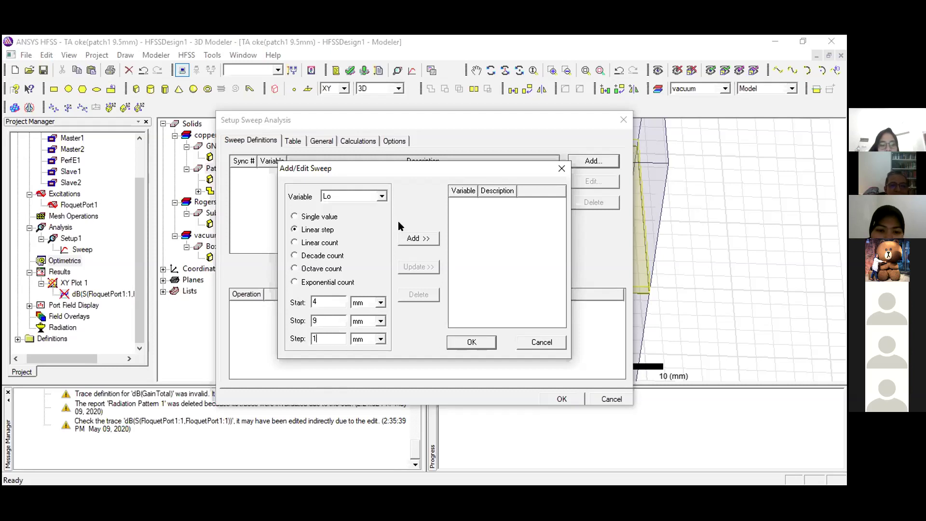
{"action": "left_click", "coordinate": [409, 239]}
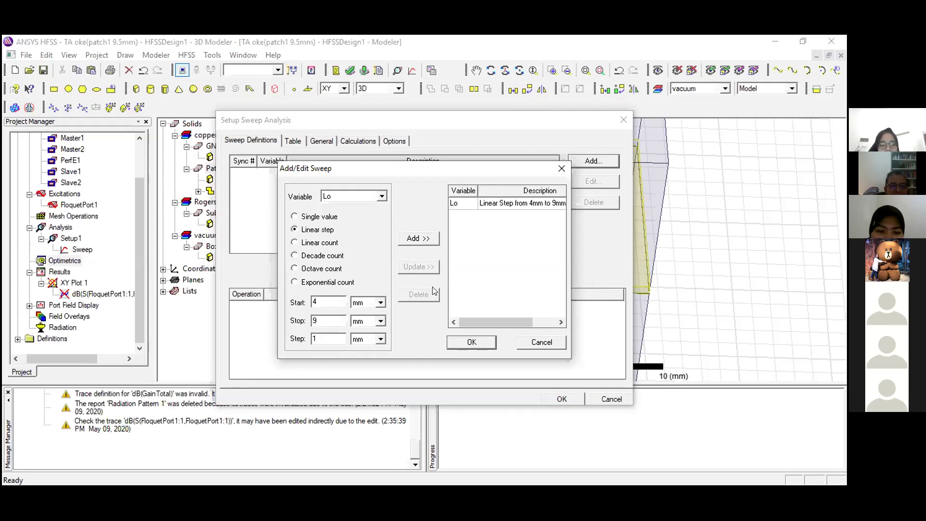
{"action": "left_click", "coordinate": [475, 342]}
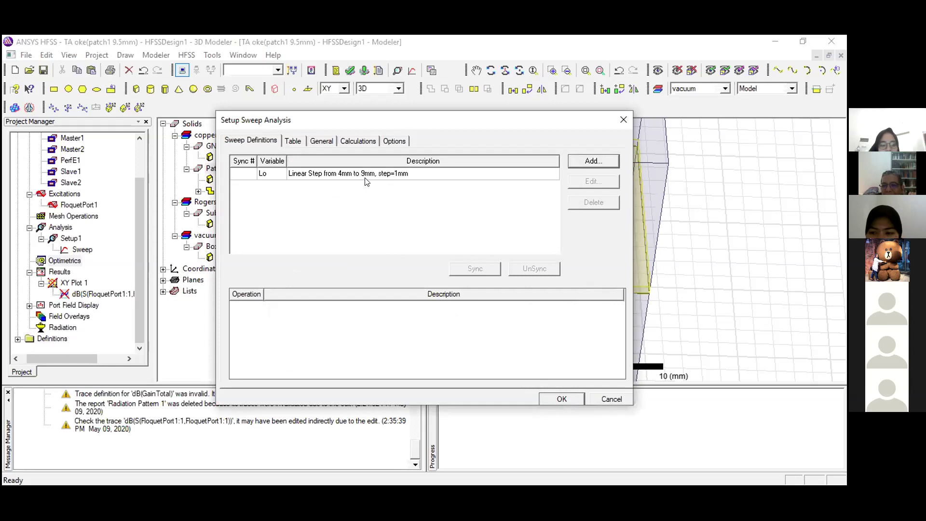
{"action": "left_click", "coordinate": [558, 400]}
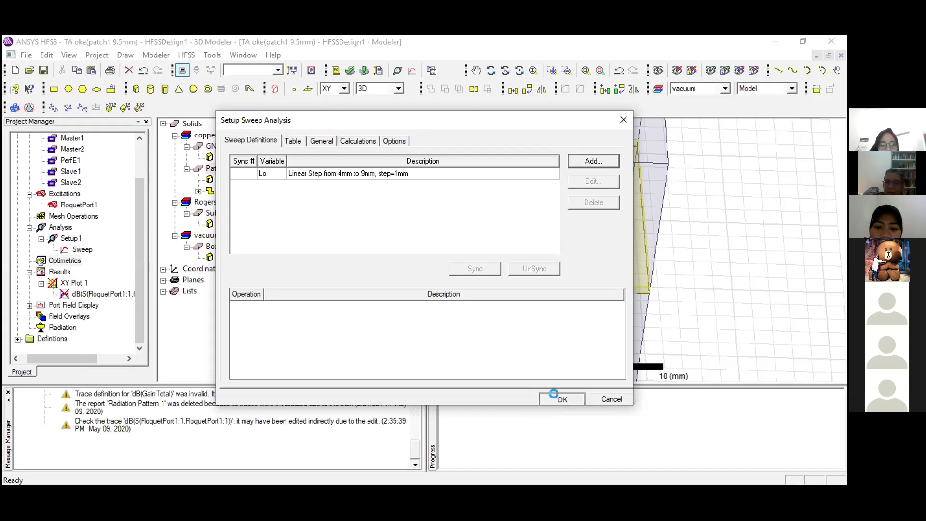
Run a validation check on the design and dismiss its report
{"action": "left_click", "coordinate": [73, 283]}
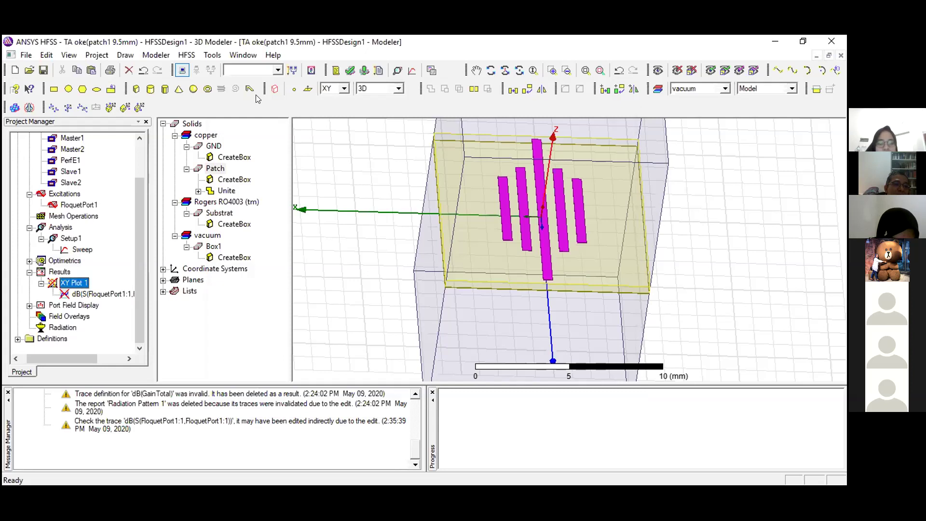
{"action": "left_click", "coordinate": [350, 70]}
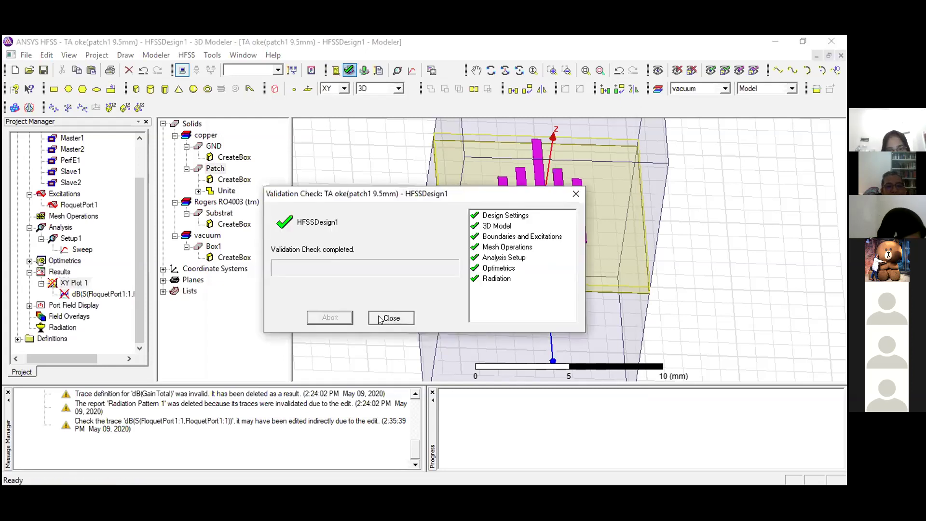
{"action": "left_click", "coordinate": [385, 318]}
Analyze all setups of the design, including the parametric sweep, and check the solver progress and message log
{"action": "left_click", "coordinate": [186, 55]}
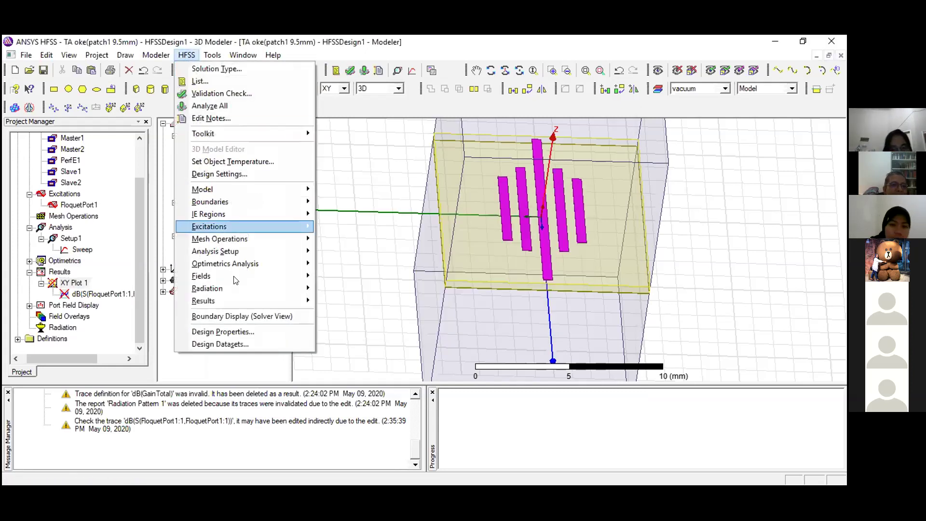
{"action": "left_click", "coordinate": [363, 70]}
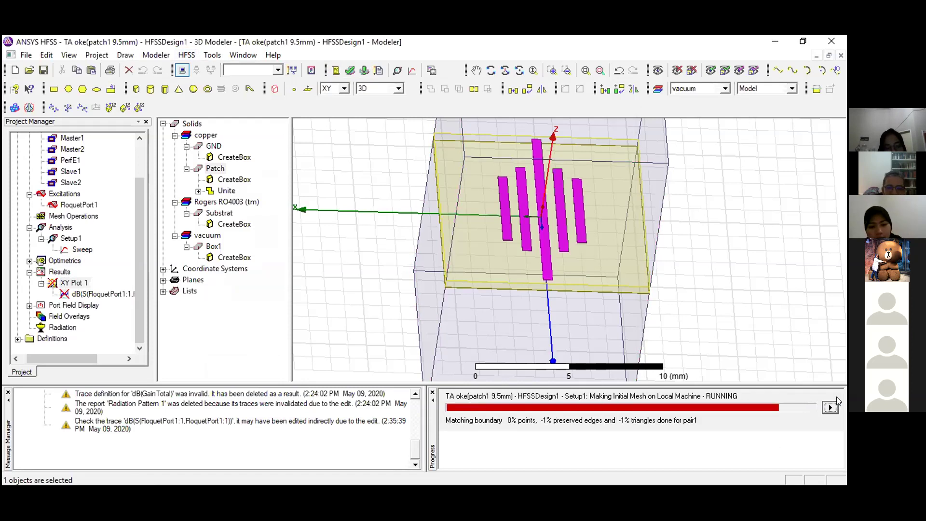
{"action": "left_click", "coordinate": [830, 408]}
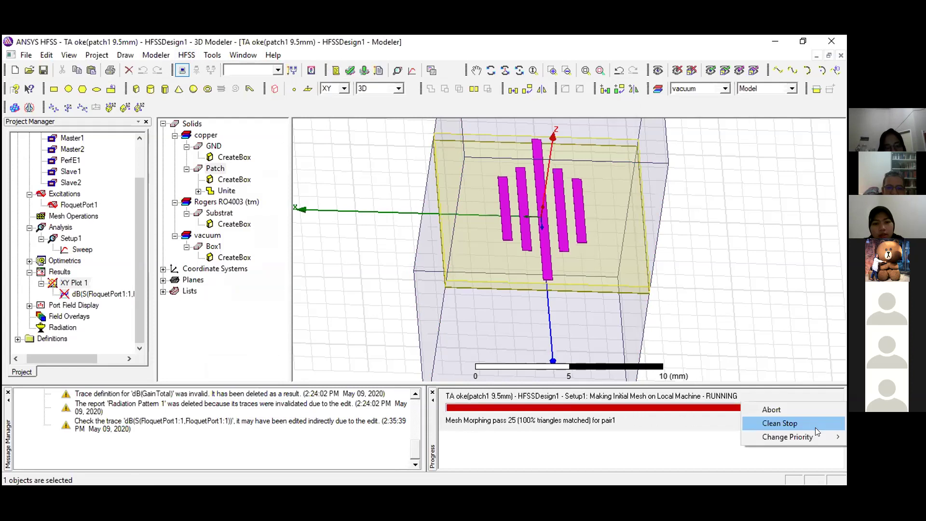
{"action": "mouse_move", "coordinate": [815, 435]}
{"action": "left_click", "coordinate": [728, 436]}
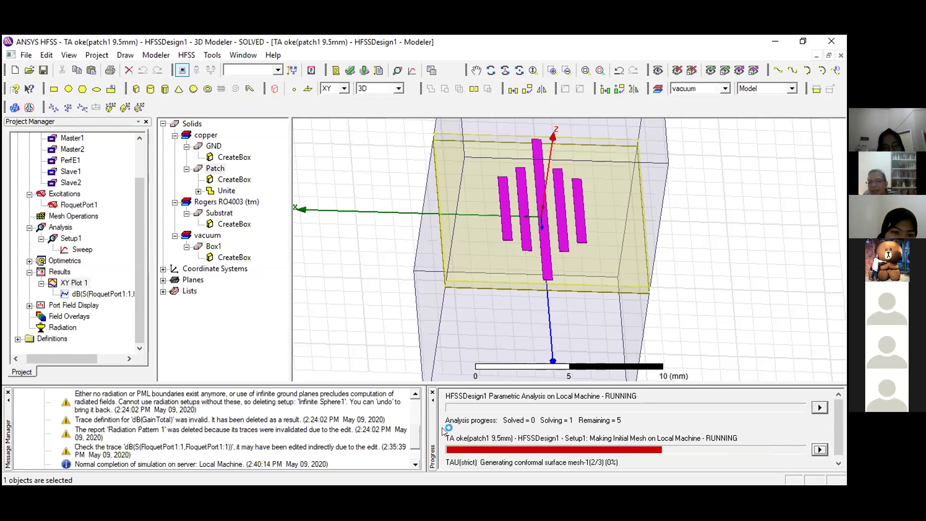
{"action": "left_click_drag", "start_coordinate": [415, 433], "coordinate": [418, 446]}
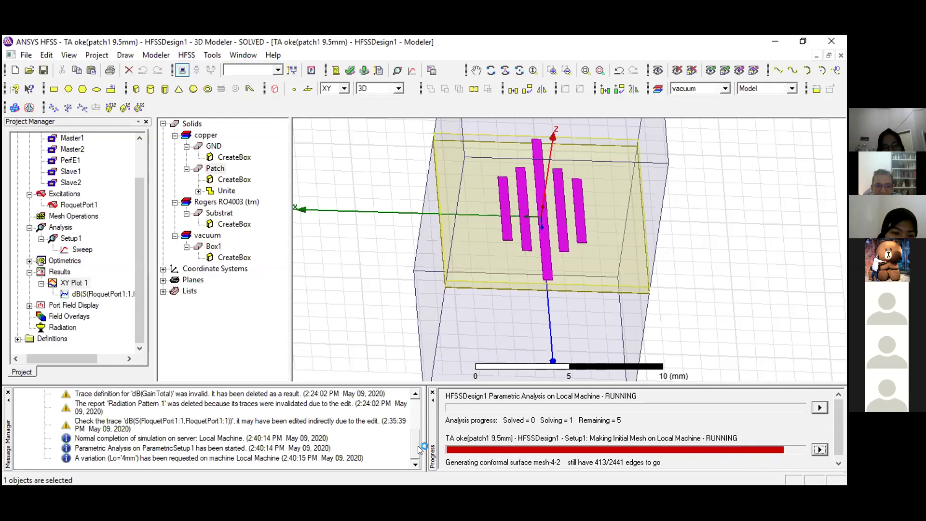
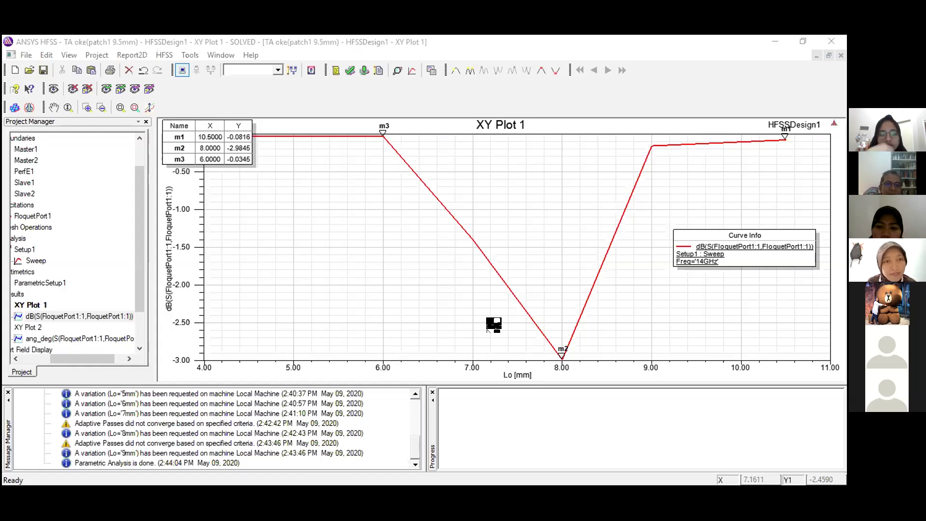
Place a marker at Lo = 7 mm on the dB reflection curve of XY Plot 1
{"action": "left_click", "coordinate": [473, 240]}
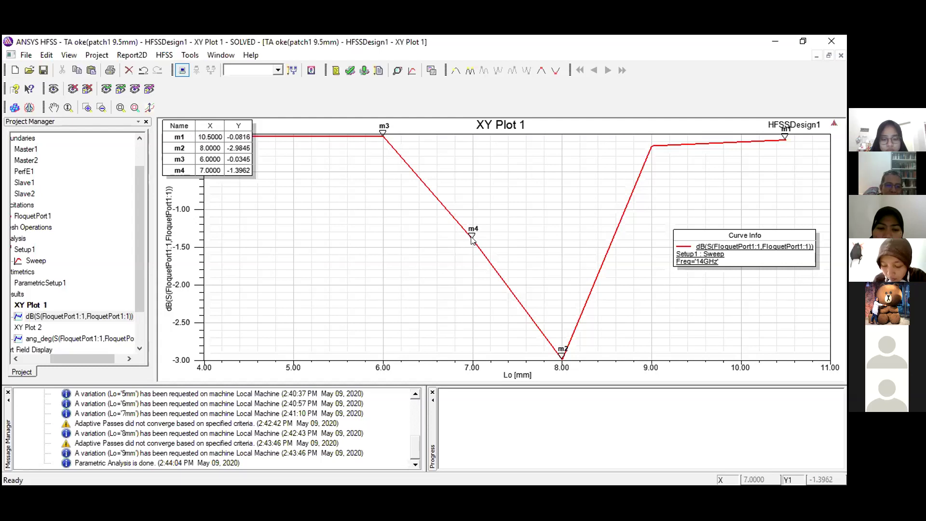
{"action": "mouse_move", "coordinate": [472, 240]}
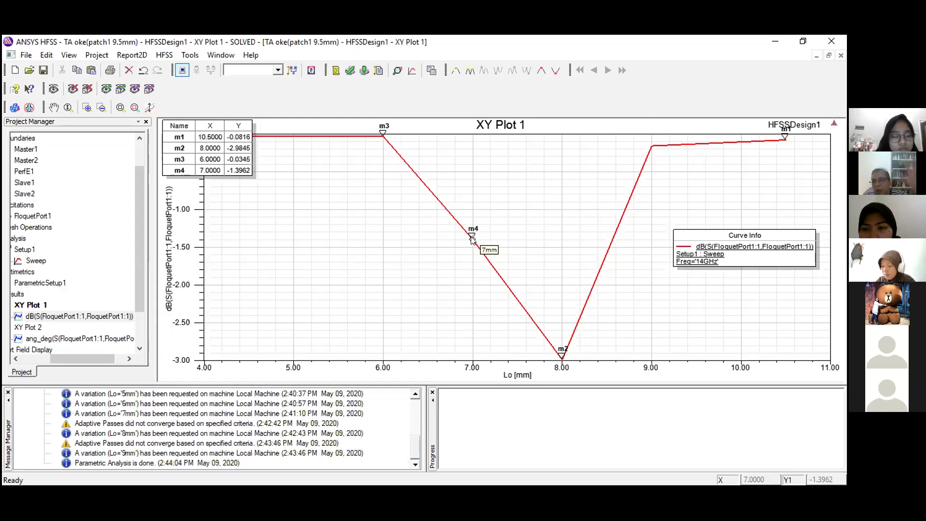
Display XY Plot 2 without changing its report and add phase-curve markers at Lo = 8, 7, 6 and, twice, 10.5 mm
{"action": "double_click", "coordinate": [113, 339]}
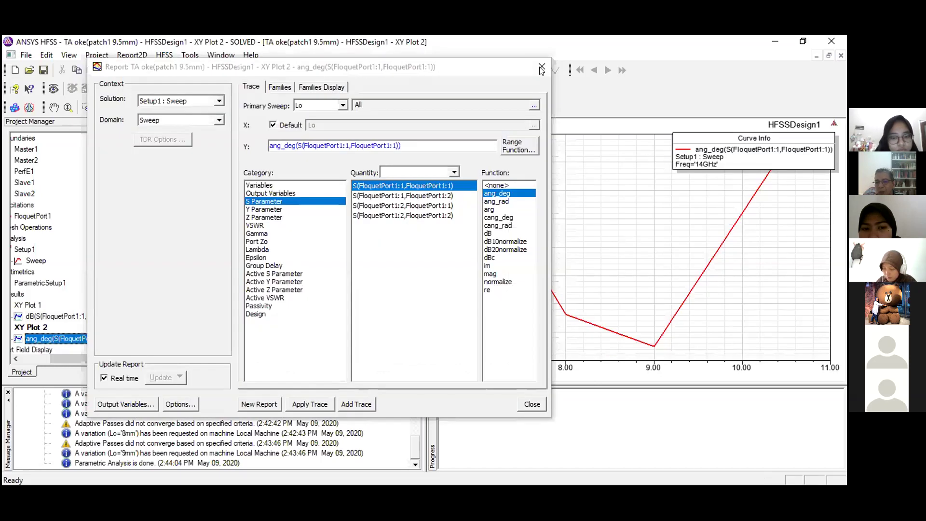
{"action": "left_click", "coordinate": [541, 68]}
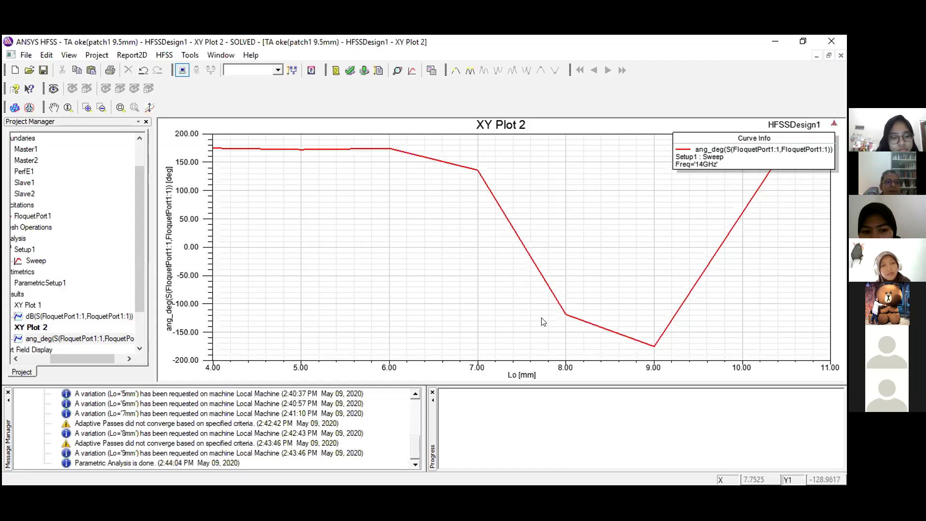
{"action": "right_click", "coordinate": [243, 150]}
{"action": "mouse_move", "coordinate": [265, 155]}
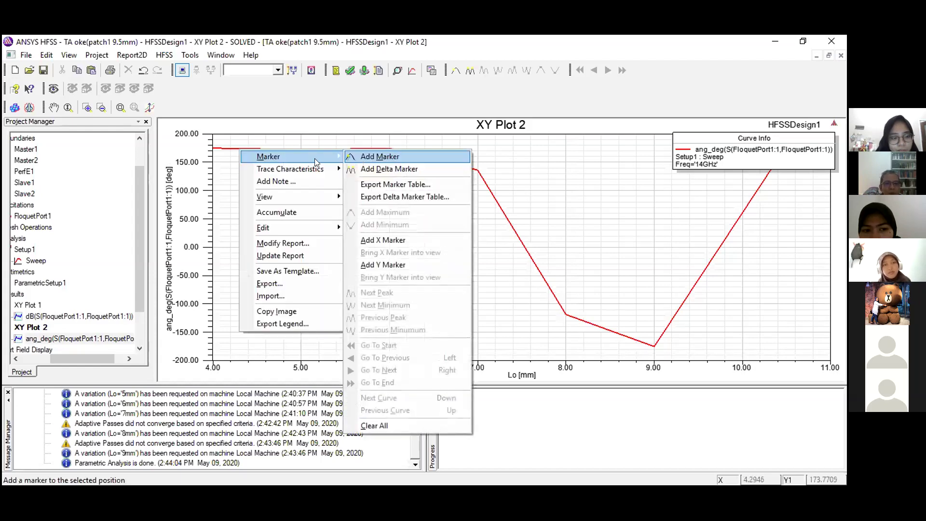
{"action": "left_click", "coordinate": [379, 155]}
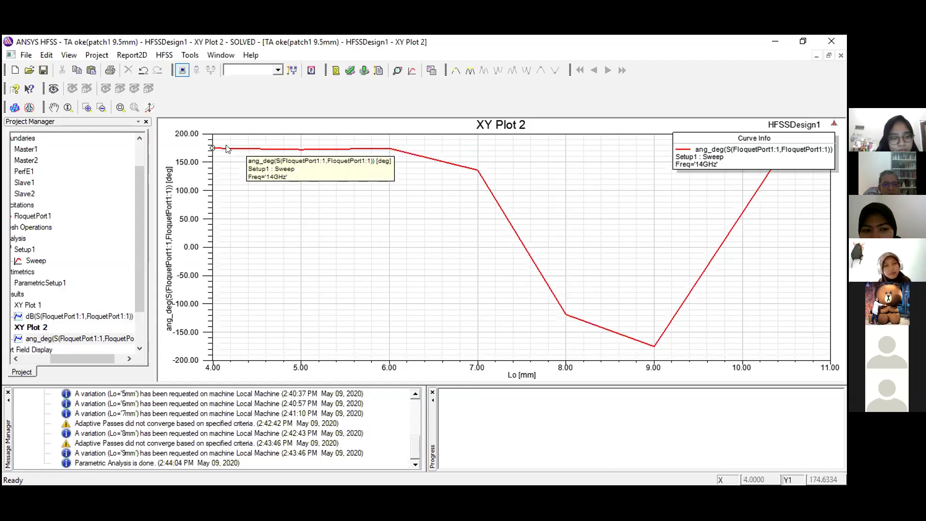
{"action": "left_click", "coordinate": [564, 314]}
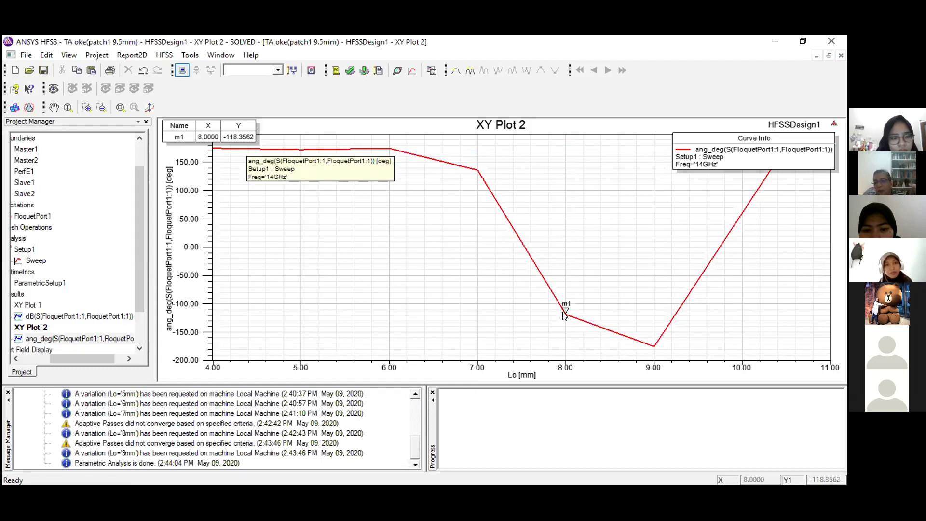
{"action": "left_click", "coordinate": [477, 169]}
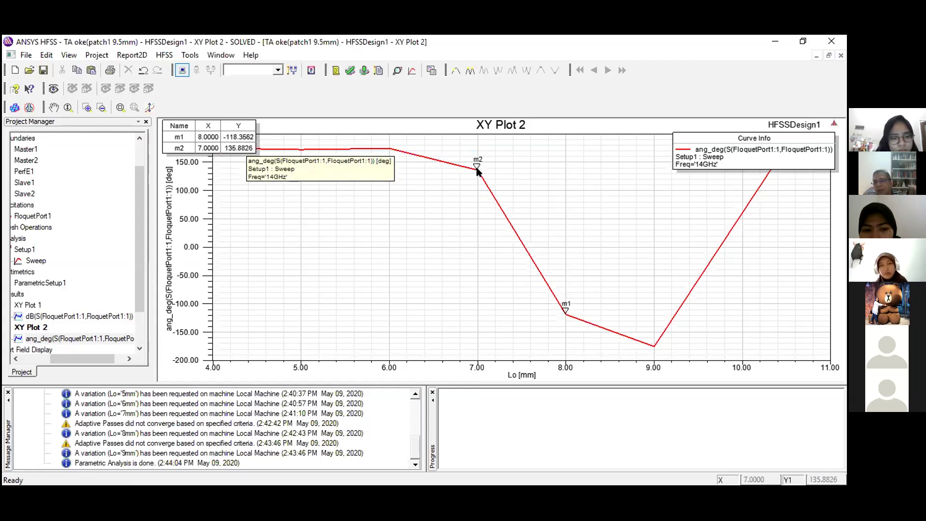
{"action": "left_click", "coordinate": [389, 149]}
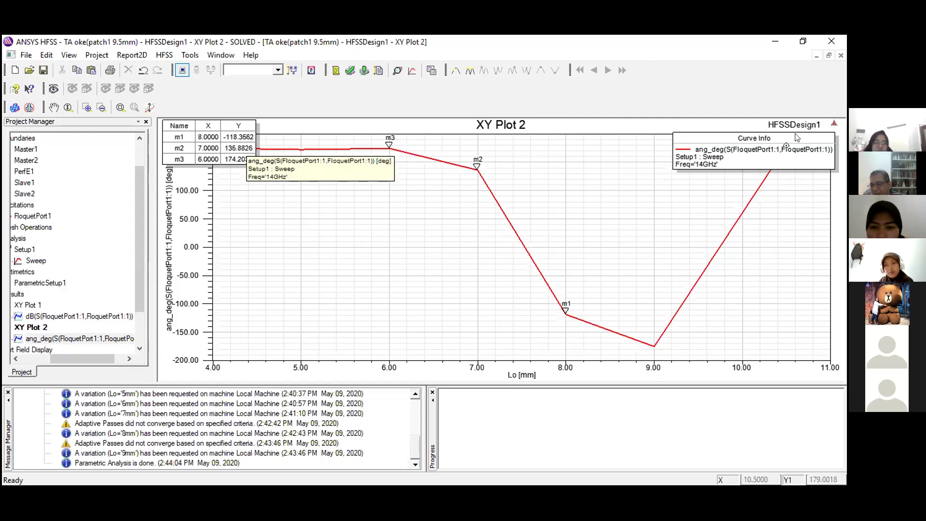
{"action": "key", "text": "ctrl+m"}
{"action": "key", "text": "ctrl+m"}
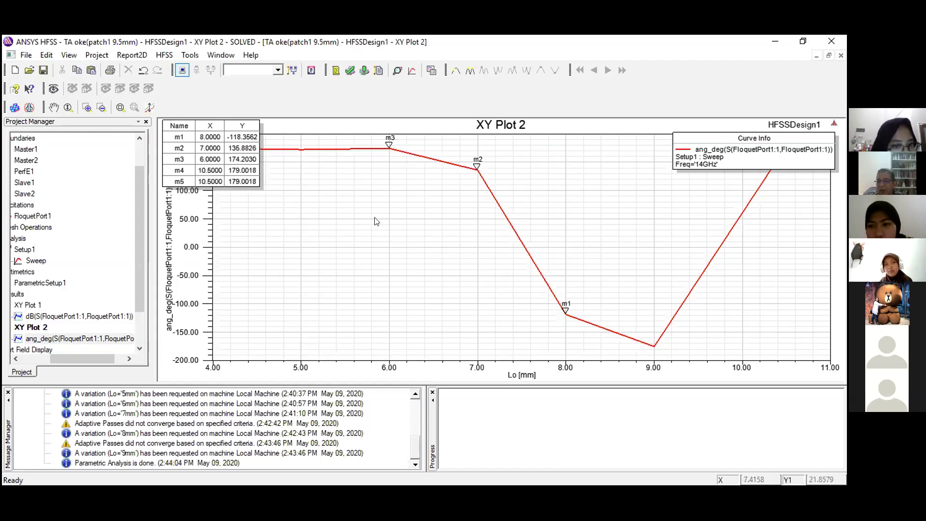
Move the curve legend clear of the phase trace's end and delete the duplicate marker at Lo = 10.5 mm
{"action": "left_click", "coordinate": [283, 198]}
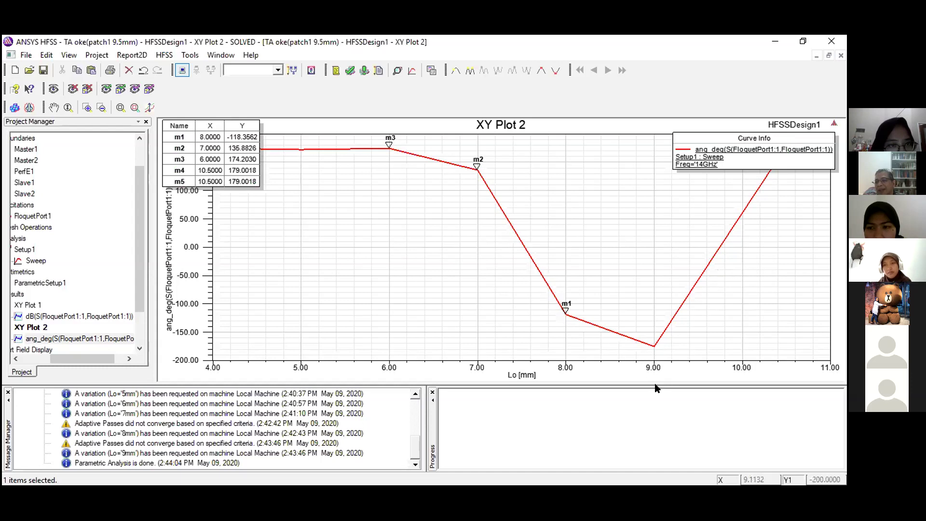
{"action": "left_click", "coordinate": [236, 182]}
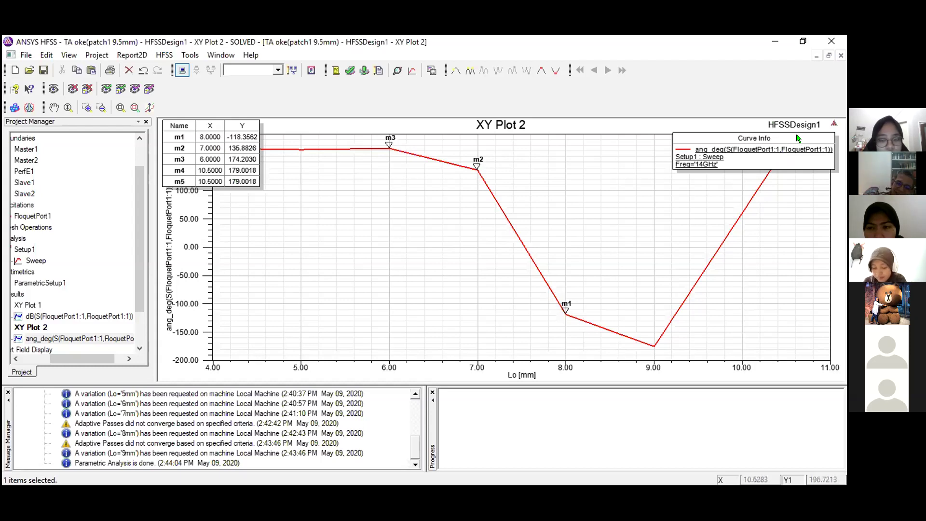
{"action": "left_click_drag", "start_coordinate": [798, 139], "coordinate": [788, 172]}
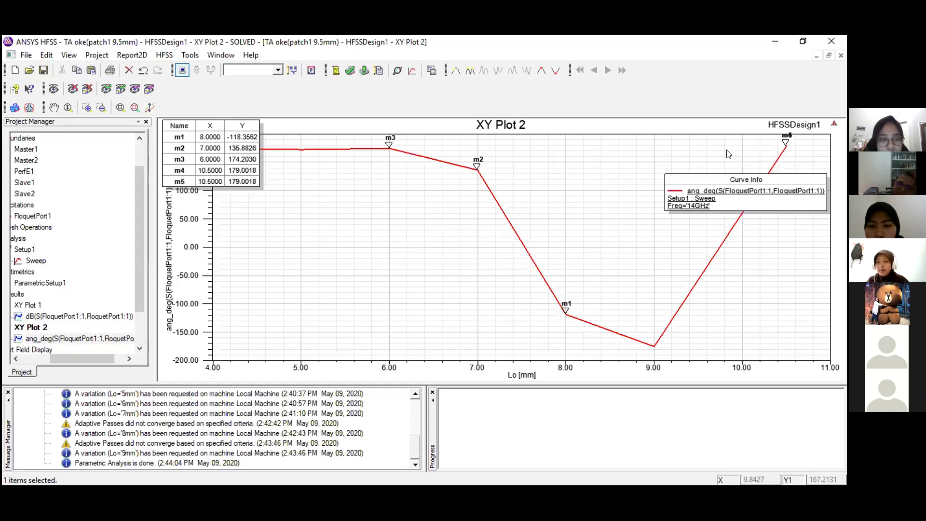
{"action": "right_click", "coordinate": [786, 135]}
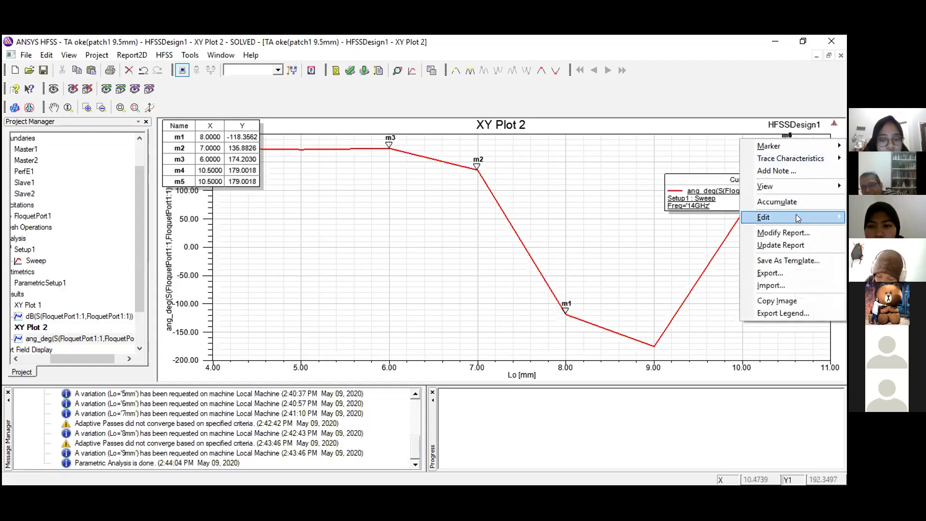
{"action": "mouse_move", "coordinate": [780, 219]}
{"action": "left_click", "coordinate": [722, 257]}
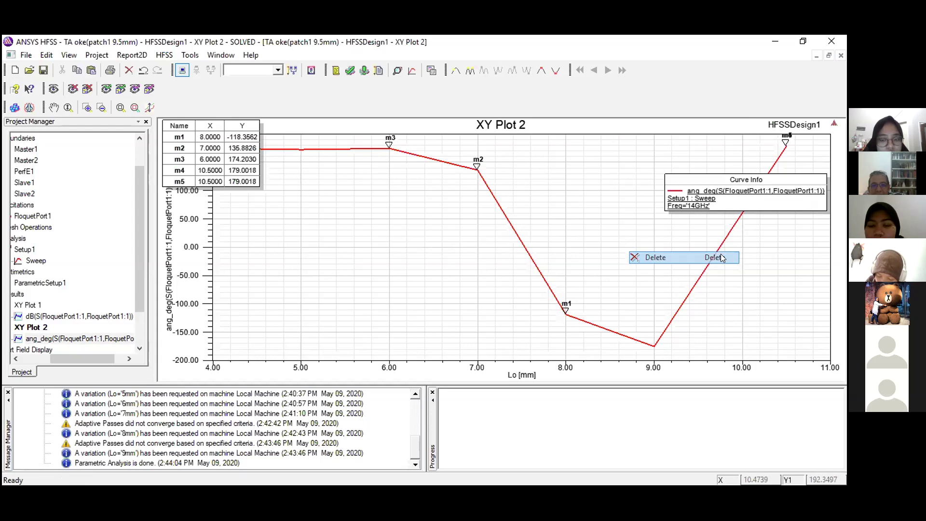
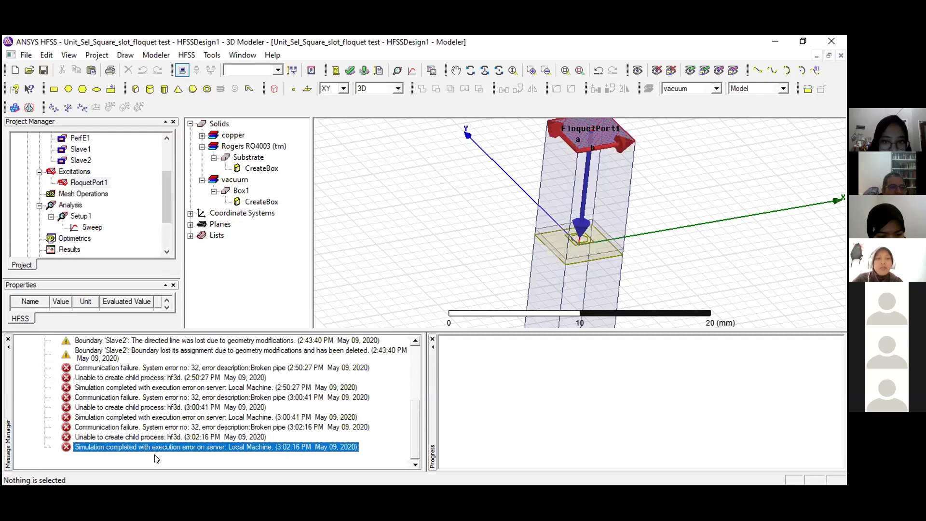
Check the deembed settings of FloquetPort1 and leave the port unchanged
{"action": "left_click", "coordinate": [85, 184]}
{"action": "right_click", "coordinate": [85, 184]}
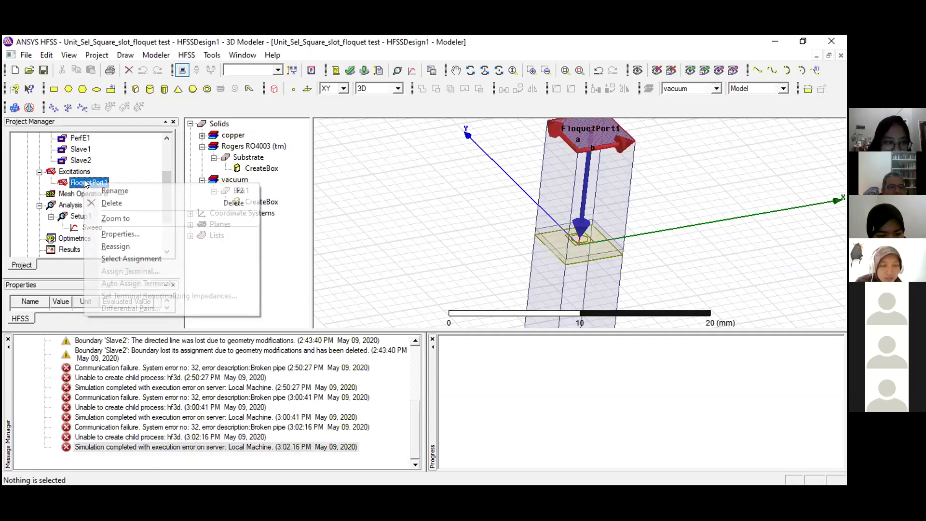
{"action": "left_click", "coordinate": [163, 234]}
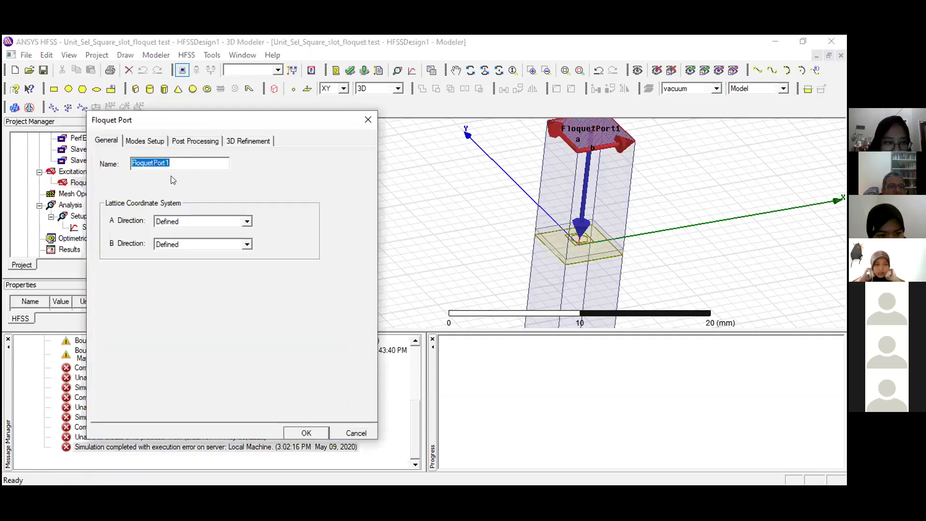
{"action": "left_click", "coordinate": [188, 142]}
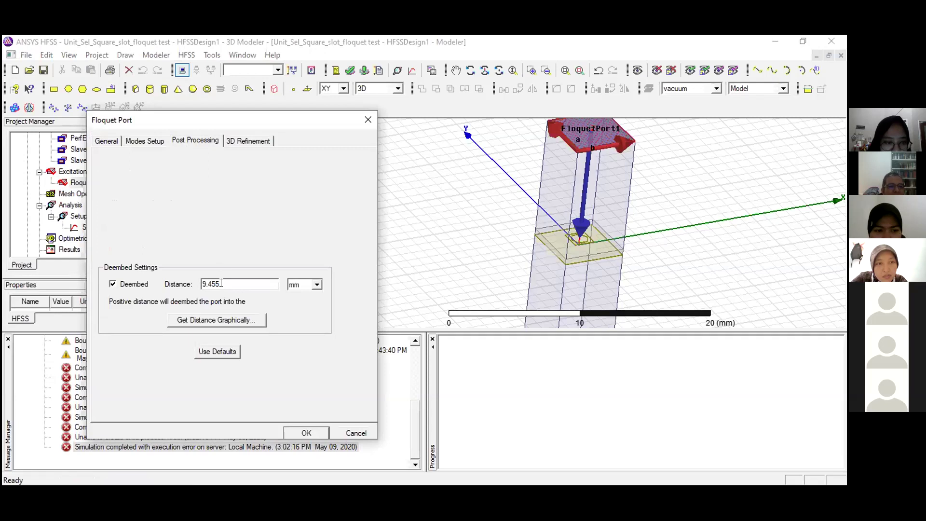
{"action": "left_click", "coordinate": [365, 120]}
Inspect the position and Z size of the vacuum box Box1 without changing them
{"action": "left_click", "coordinate": [256, 201]}
{"action": "double_click", "coordinate": [257, 201]}
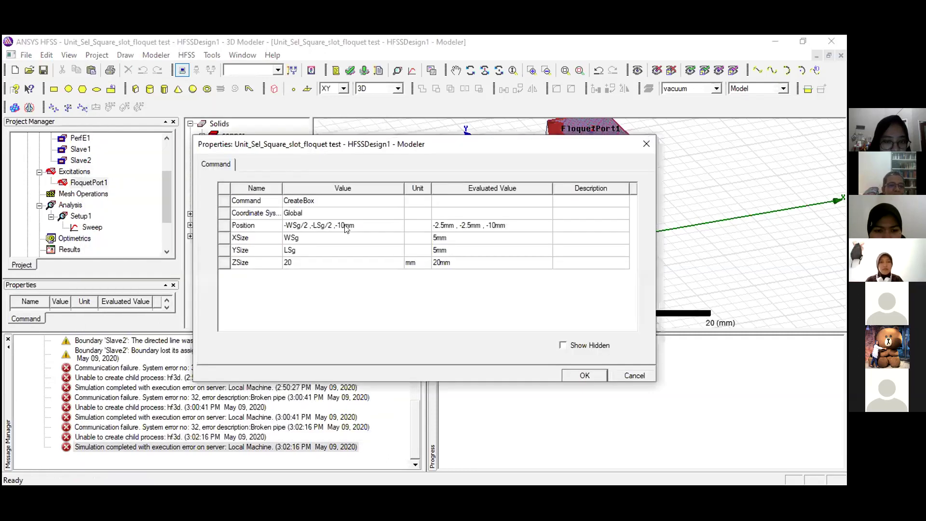
{"action": "left_click", "coordinate": [337, 225]}
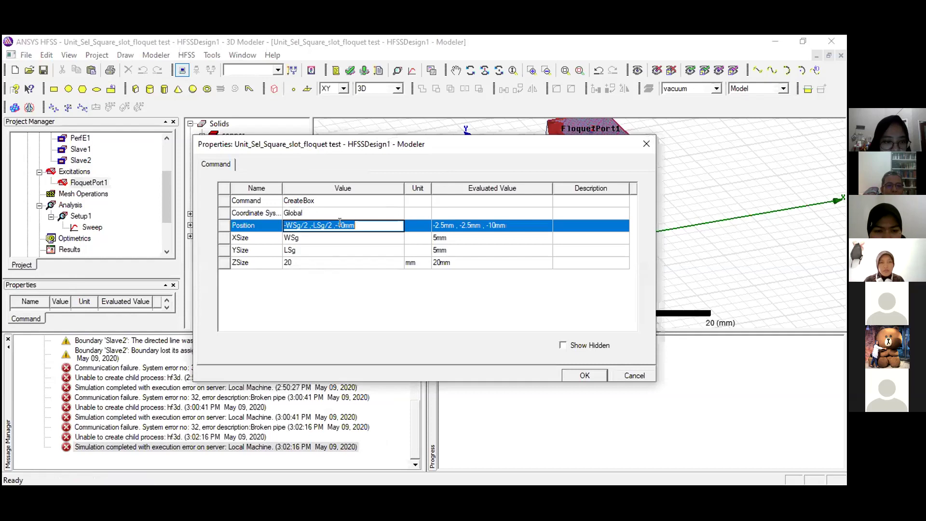
{"action": "left_click", "coordinate": [303, 263]}
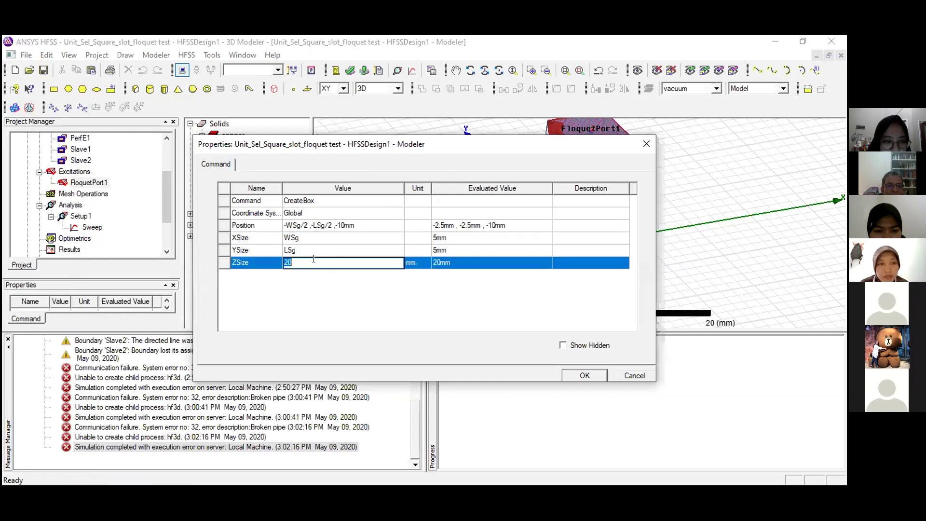
{"action": "left_click", "coordinate": [646, 144]}
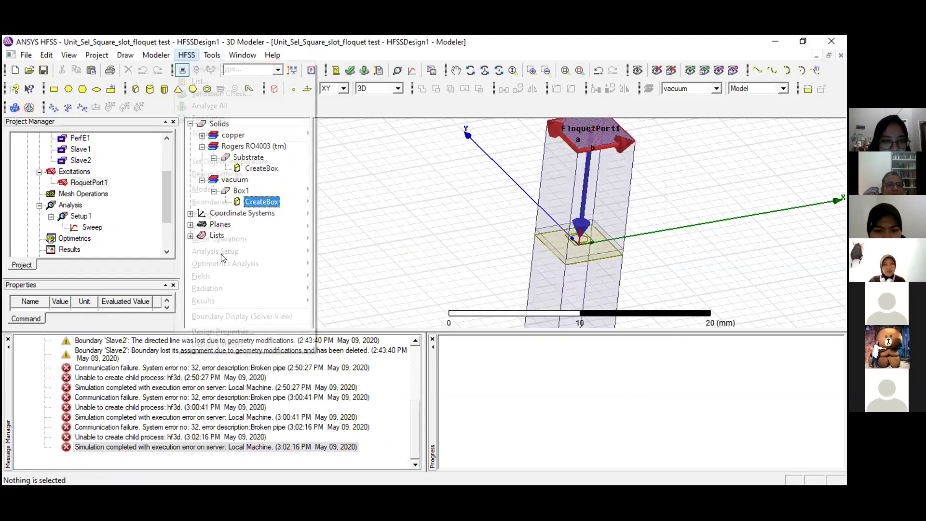
Review the design's local variables for the patch, copper and substrate dimensions
{"action": "left_click", "coordinate": [187, 55]}
{"action": "left_click", "coordinate": [251, 332]}
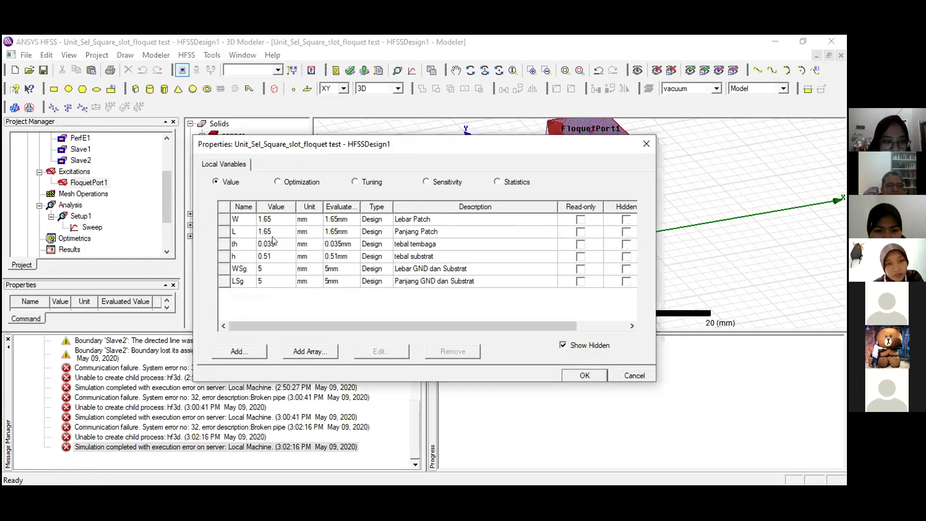
{"action": "left_click", "coordinate": [646, 144]}
Inspect the Z size and position of the Substrate box without changing them
{"action": "left_click", "coordinate": [260, 168]}
{"action": "double_click", "coordinate": [260, 170]}
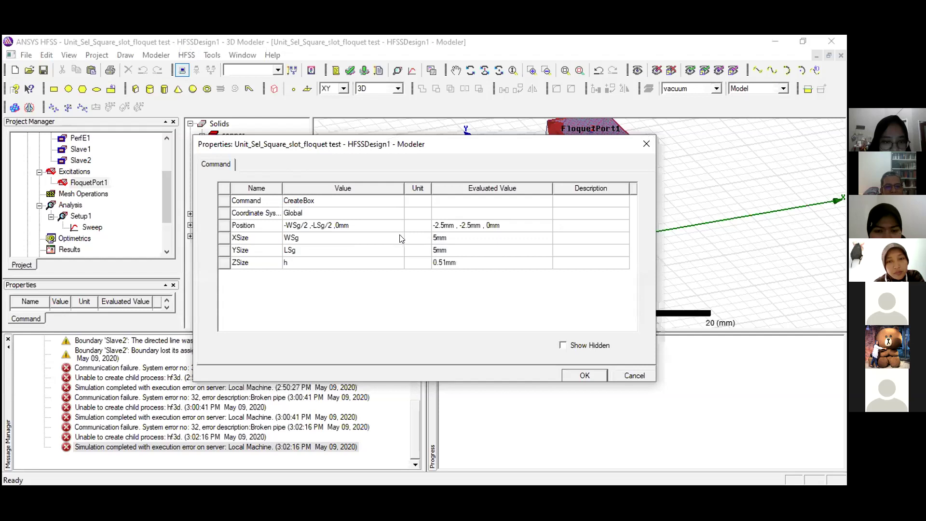
{"action": "left_click", "coordinate": [319, 262]}
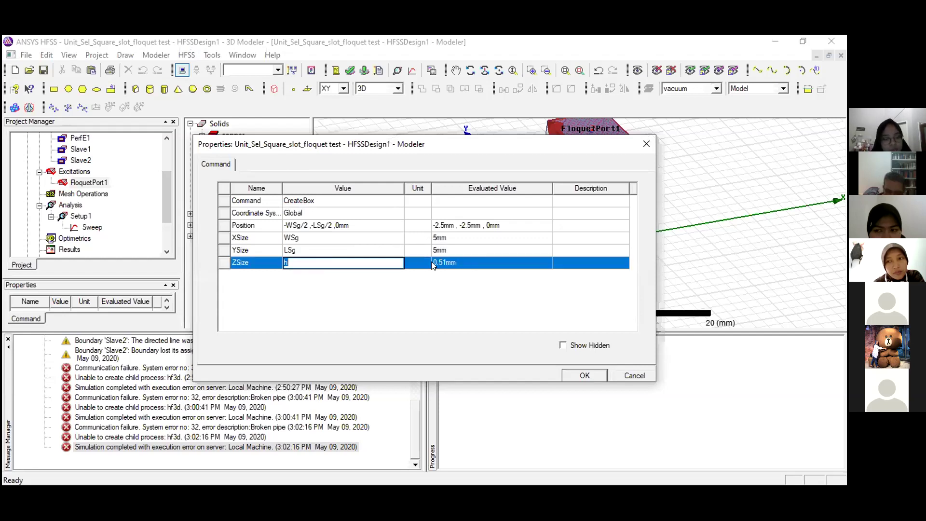
{"action": "left_click", "coordinate": [336, 225]}
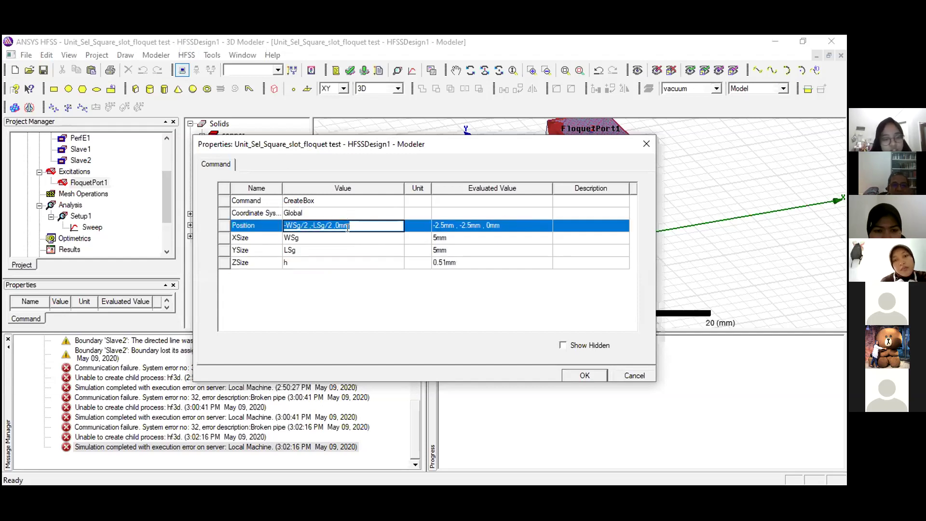
{"action": "left_click", "coordinate": [647, 143]}
Set the Substrate box's position to -WSg/2, -LSg/2, th, replacing its Z coordinate with the copper thickness variable
{"action": "double_click", "coordinate": [267, 169]}
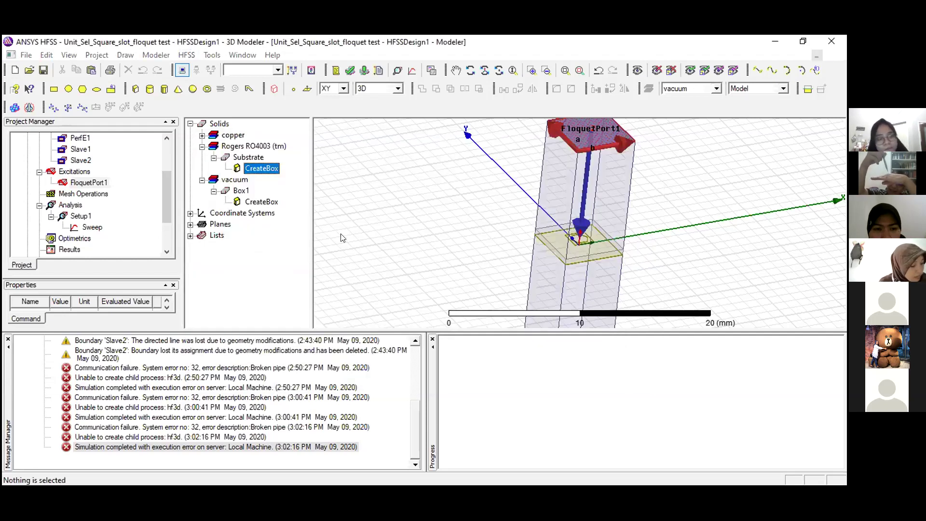
{"action": "left_click", "coordinate": [344, 237]}
{"action": "left_click", "coordinate": [336, 225]}
{"action": "double_click", "coordinate": [337, 226]}
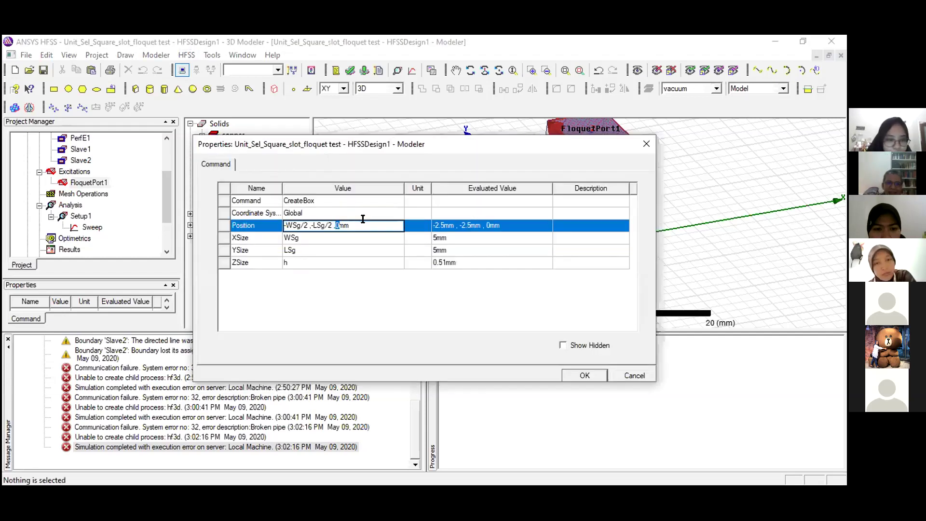
{"action": "left_click", "coordinate": [359, 222]}
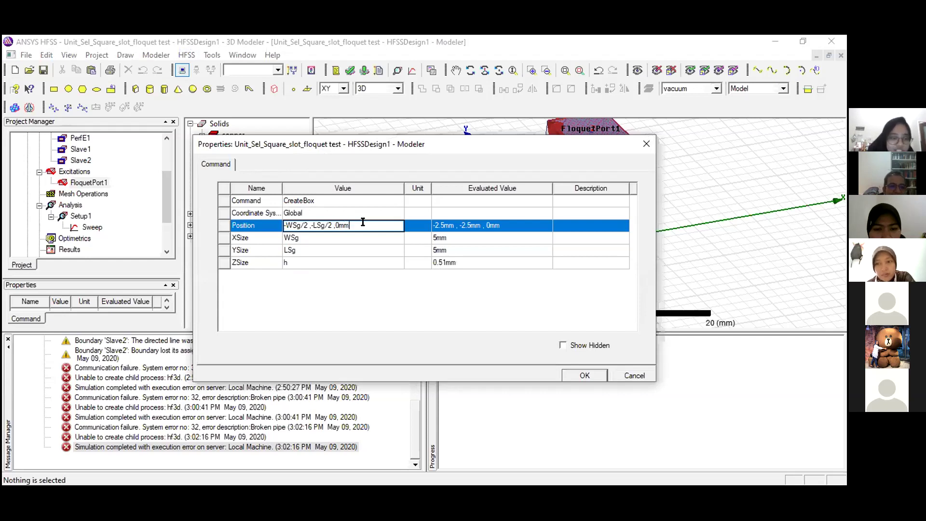
{"action": "key", "text": "BackSpace"}
{"action": "key", "text": "BackSpace"}
{"action": "key", "text": "BackSpace"}
{"action": "type", "text": "th"}
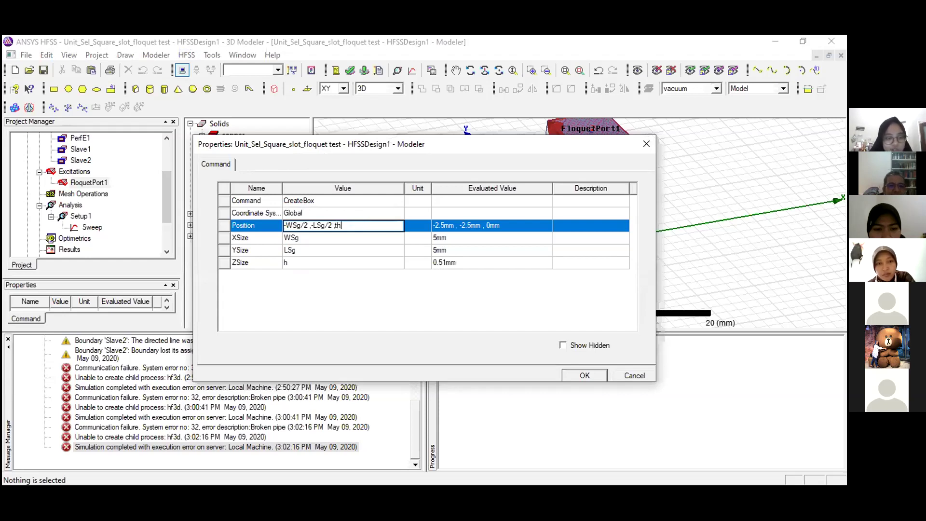
{"action": "left_click", "coordinate": [568, 376]}
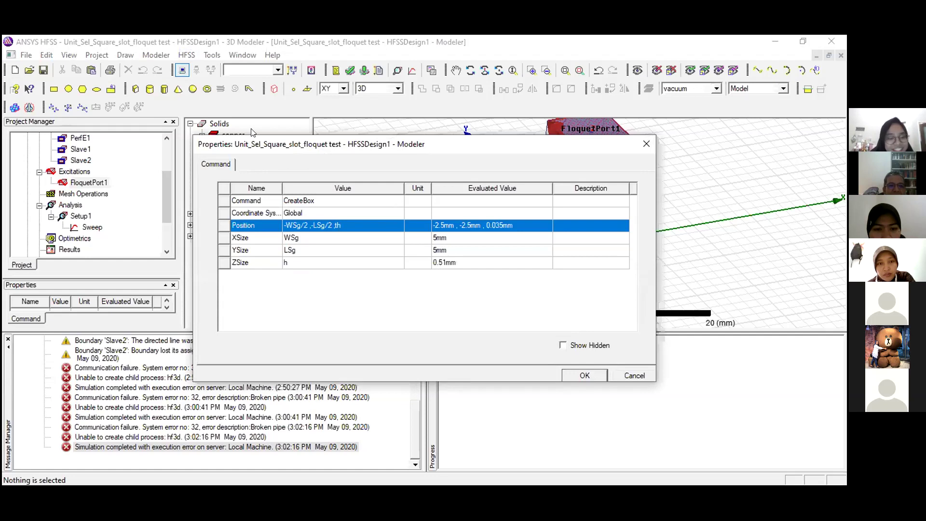
{"action": "left_click", "coordinate": [572, 375]}
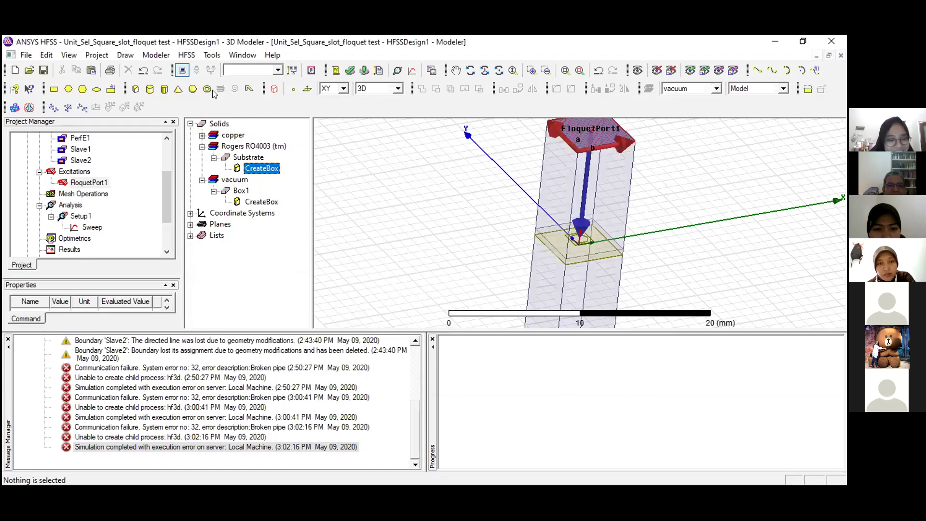
Validate the design, dismiss the validation report and start analyzing all setups
{"action": "left_click", "coordinate": [352, 70]}
{"action": "left_click", "coordinate": [392, 316]}
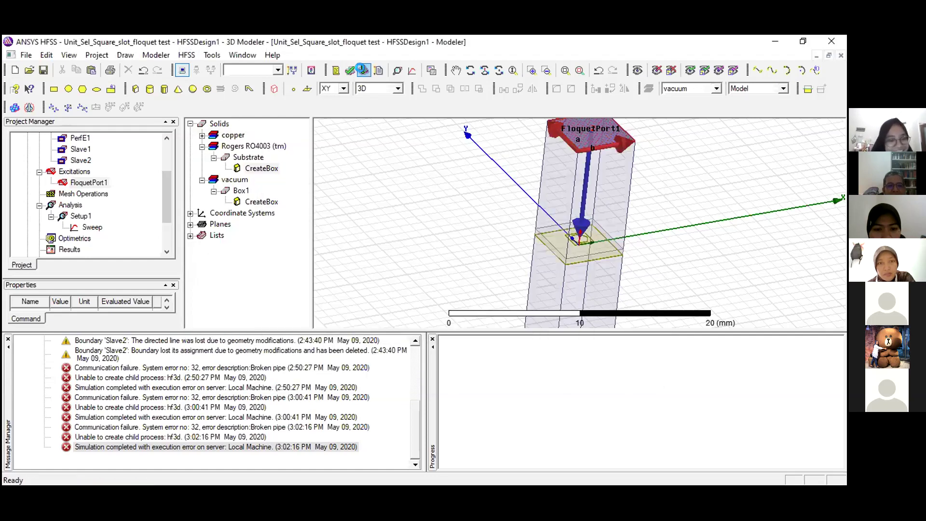
{"action": "left_click", "coordinate": [364, 71]}
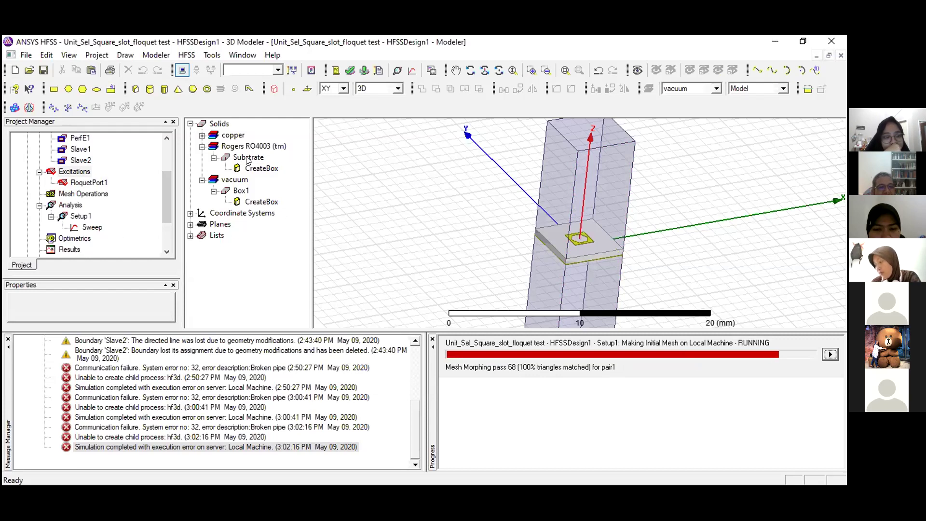
Recheck the Substrate box's position and dimensions during the analysis
{"action": "left_click", "coordinate": [269, 169]}
{"action": "double_click", "coordinate": [269, 168]}
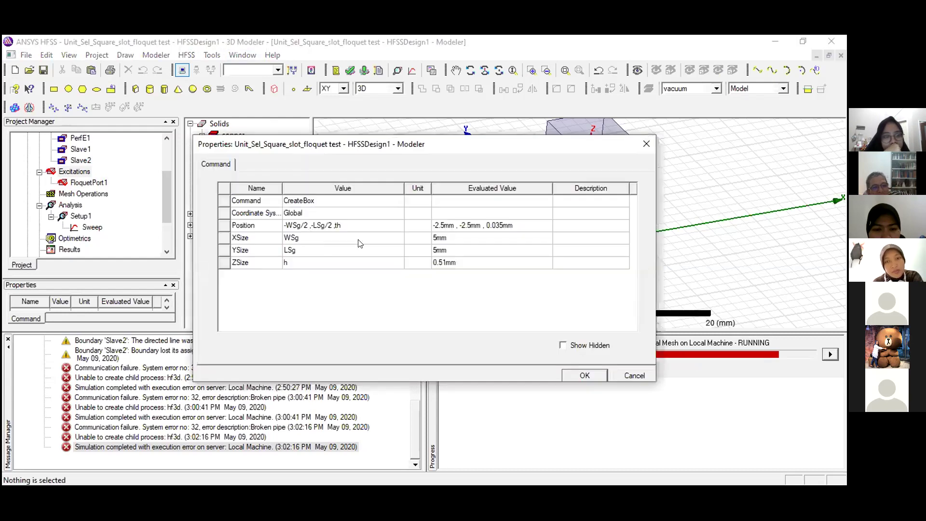
{"action": "left_click", "coordinate": [641, 144]}
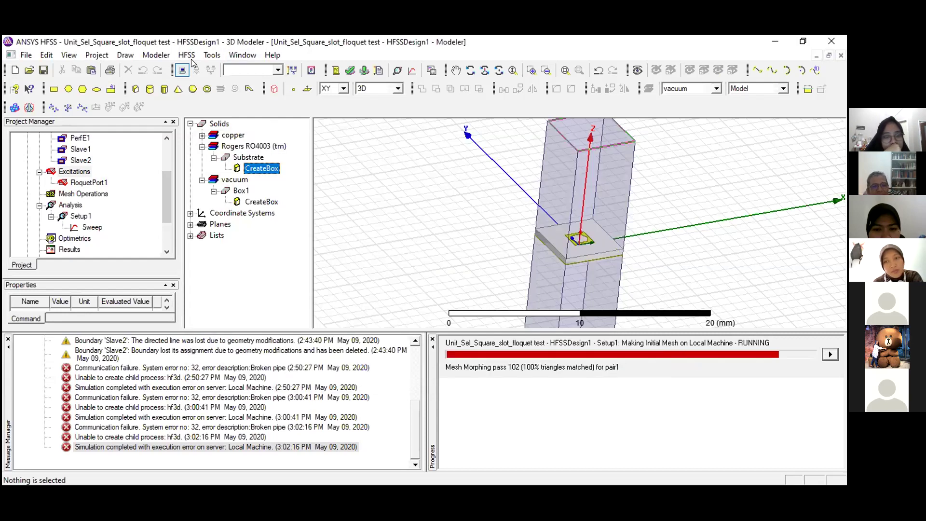
Review Setup1's solution frequency and its Sweep's frequency range, listing the sweep points, without changing either
{"action": "left_click", "coordinate": [79, 220]}
{"action": "double_click", "coordinate": [80, 218]}
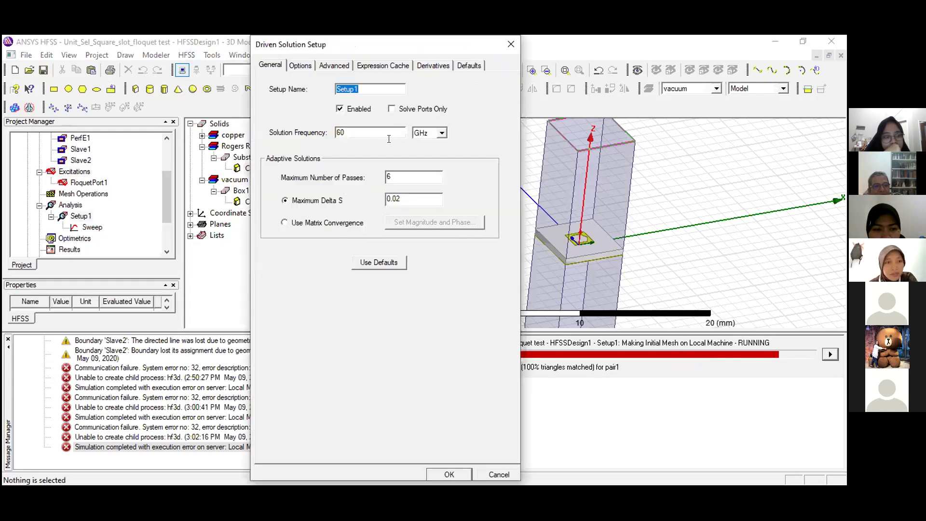
{"action": "left_click", "coordinate": [369, 133]}
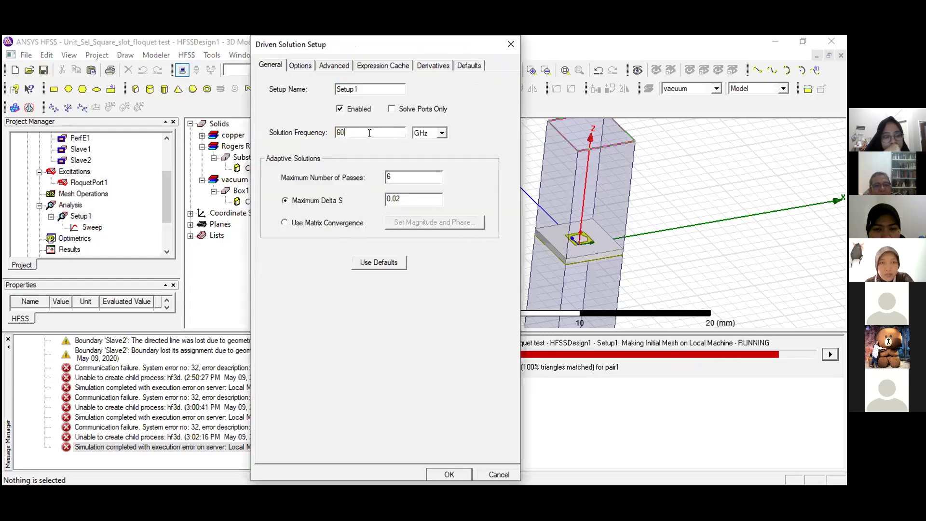
{"action": "left_click", "coordinate": [511, 44]}
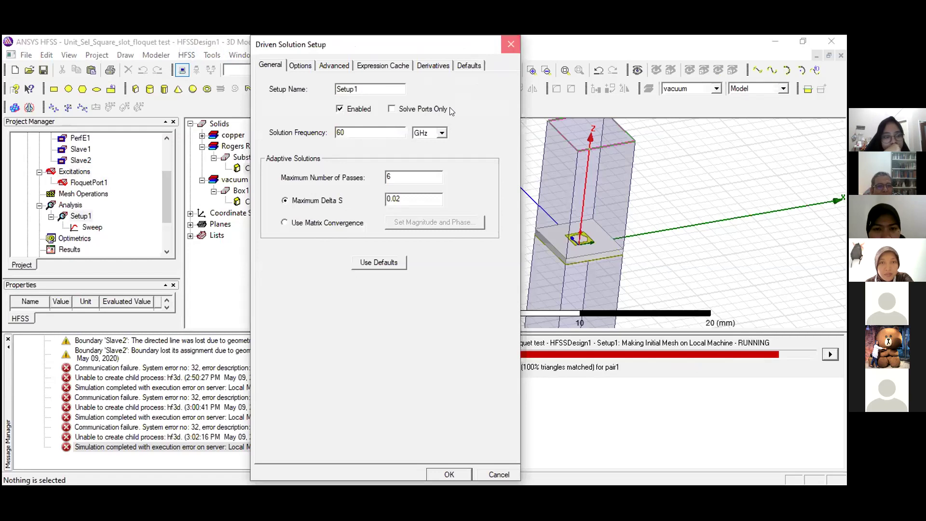
{"action": "double_click", "coordinate": [87, 229]}
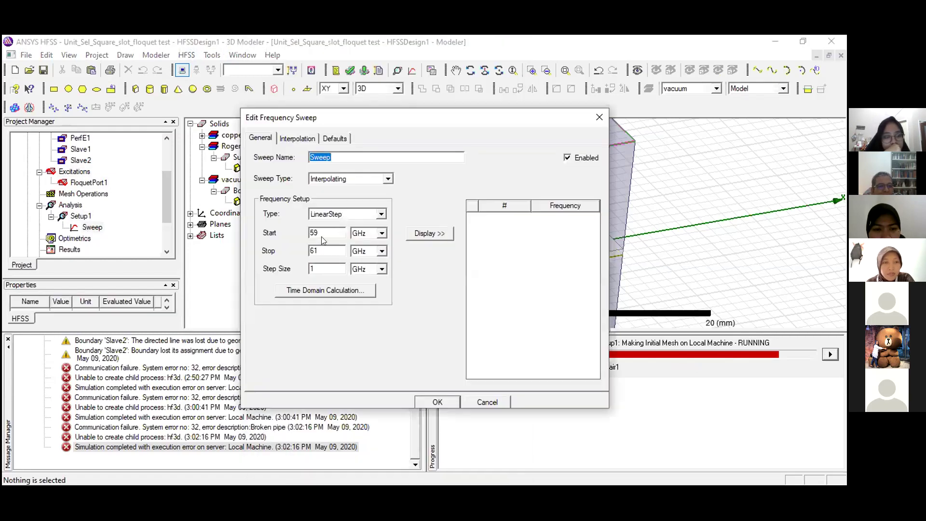
{"action": "left_click", "coordinate": [428, 233]}
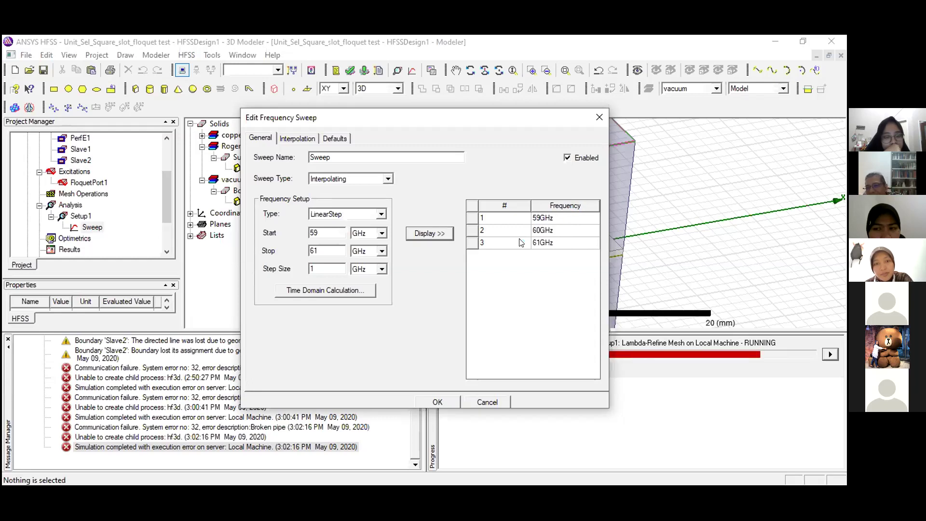
{"action": "left_click", "coordinate": [598, 115]}
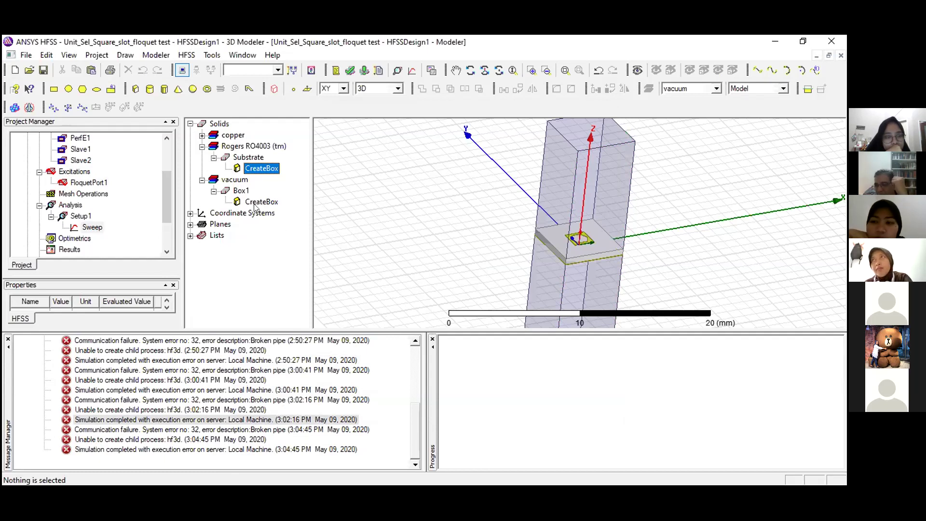
Check the vacuum Box1's attributes, and examine the position and X, Y and Z sizes of its box creation command without changing them
{"action": "left_click", "coordinate": [89, 228]}
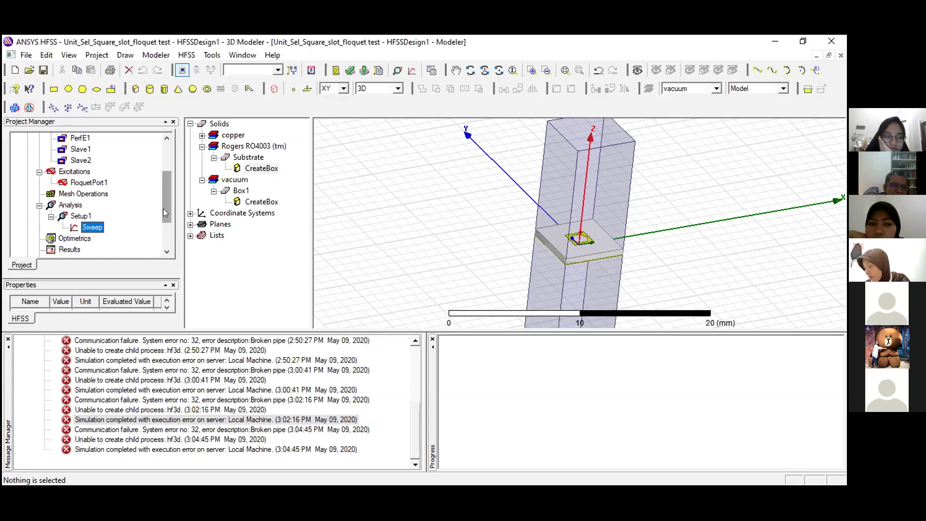
{"action": "double_click", "coordinate": [241, 190]}
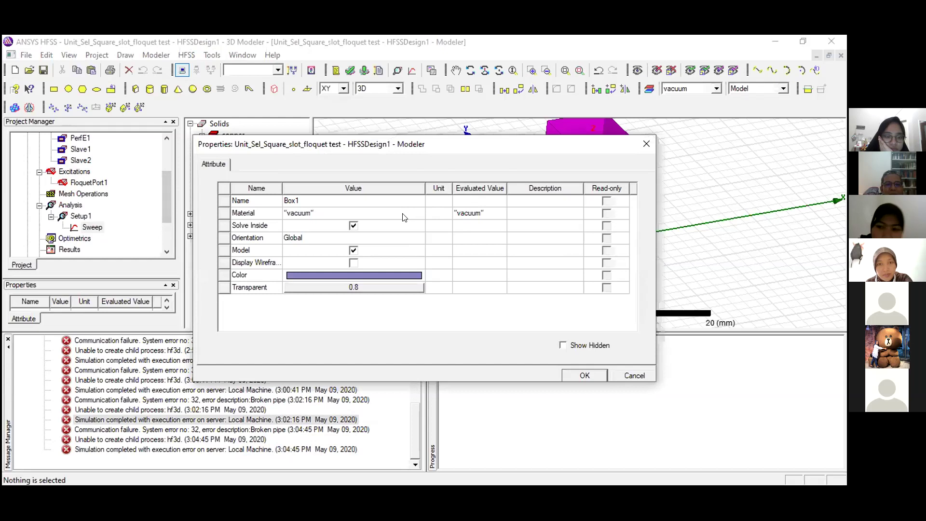
{"action": "left_click", "coordinate": [637, 144]}
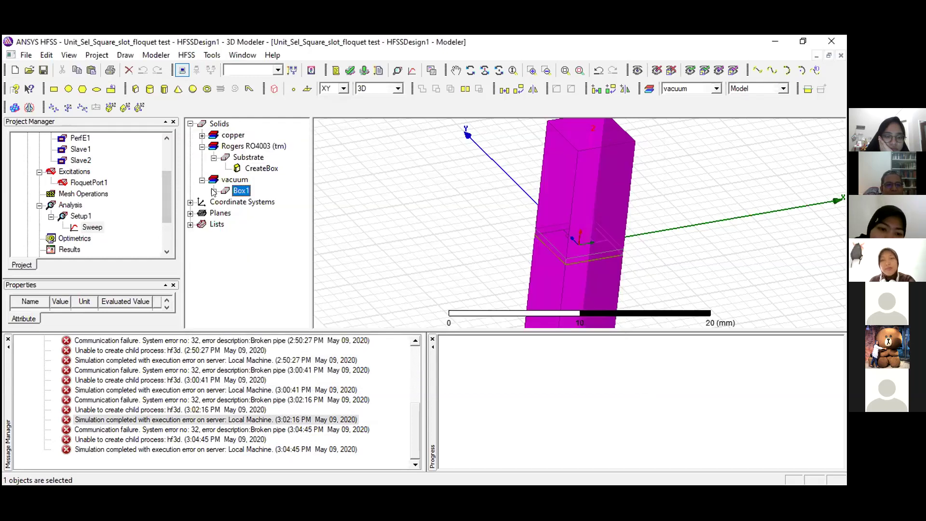
{"action": "left_click", "coordinate": [214, 191]}
{"action": "left_click", "coordinate": [260, 202]}
{"action": "double_click", "coordinate": [261, 203]}
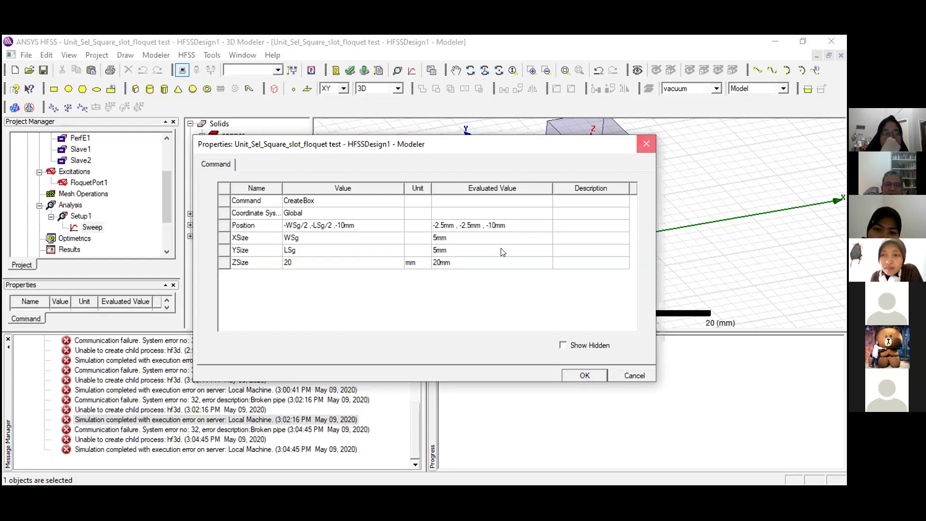
{"action": "left_click", "coordinate": [645, 143]}
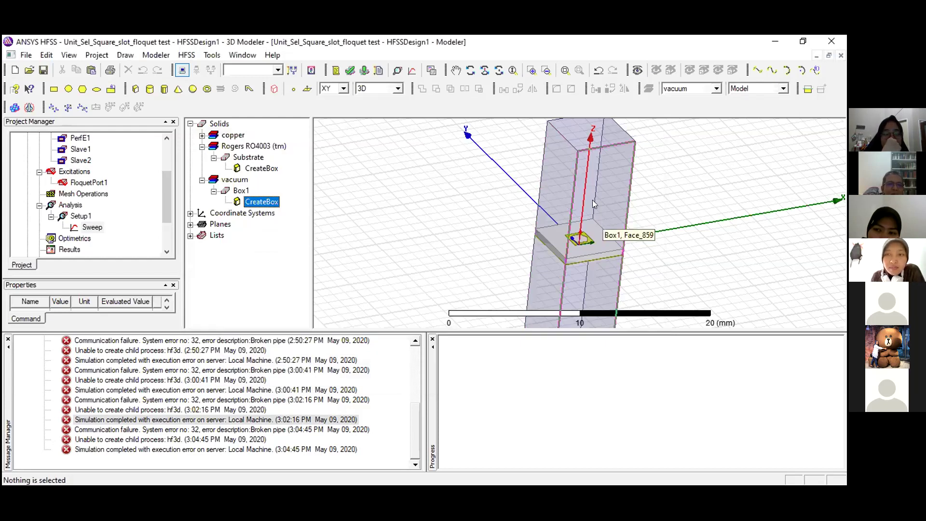
Switch the model to the top orientation and examine the copper patch with its hexagonal slot within the unit cell up close
{"action": "scroll", "coordinate": [590, 238], "scroll_direction": "up", "scroll_amount": 1}
{"action": "scroll", "coordinate": [590, 238], "scroll_direction": "up", "scroll_amount": 1}
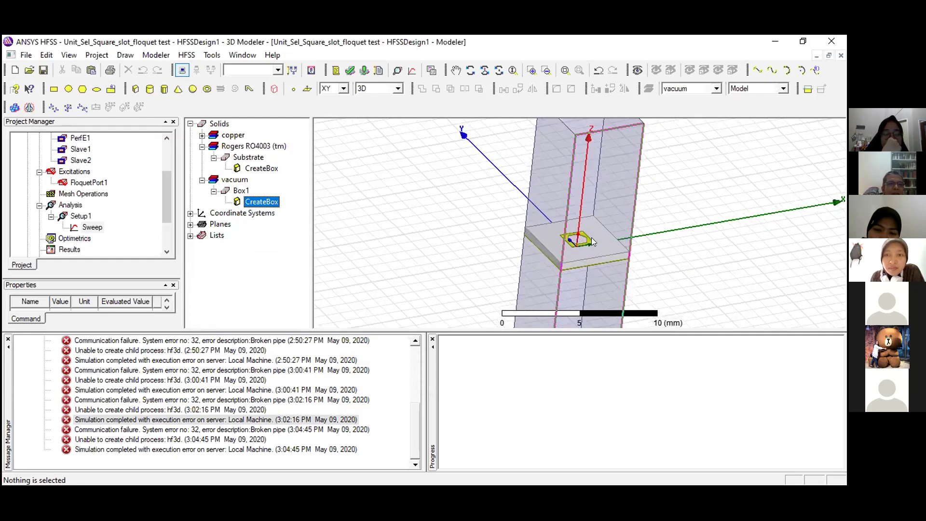
{"action": "right_click", "coordinate": [587, 217]}
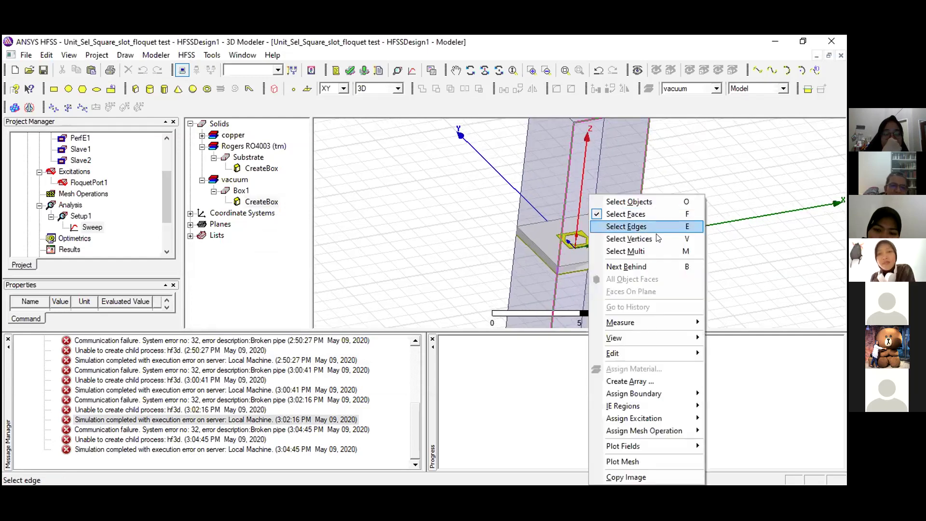
{"action": "mouse_move", "coordinate": [684, 338]}
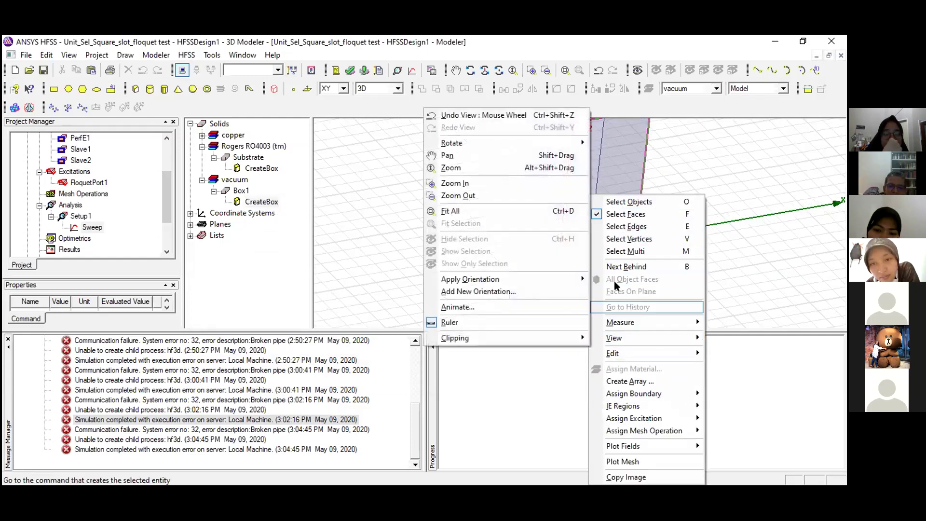
{"action": "mouse_move", "coordinate": [562, 280]}
{"action": "left_click", "coordinate": [615, 279]}
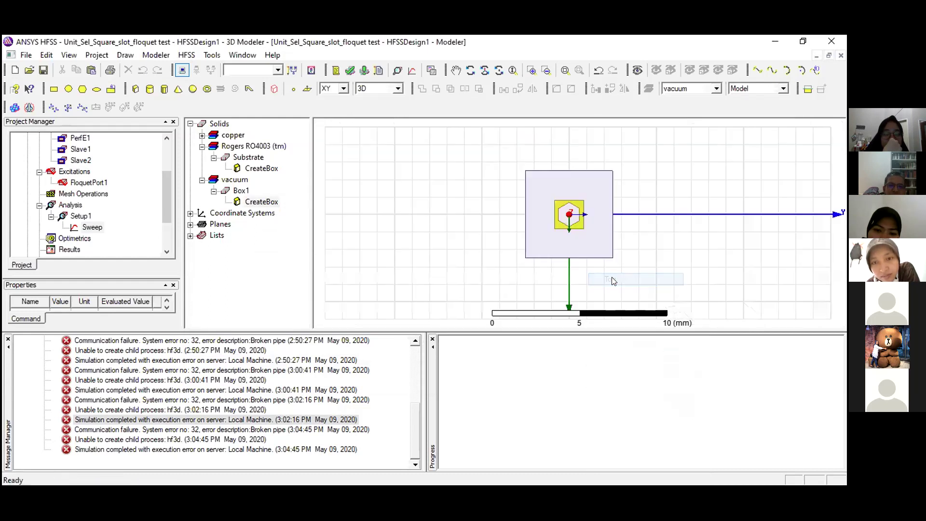
{"action": "scroll", "coordinate": [607, 222], "scroll_direction": "up", "scroll_amount": 1}
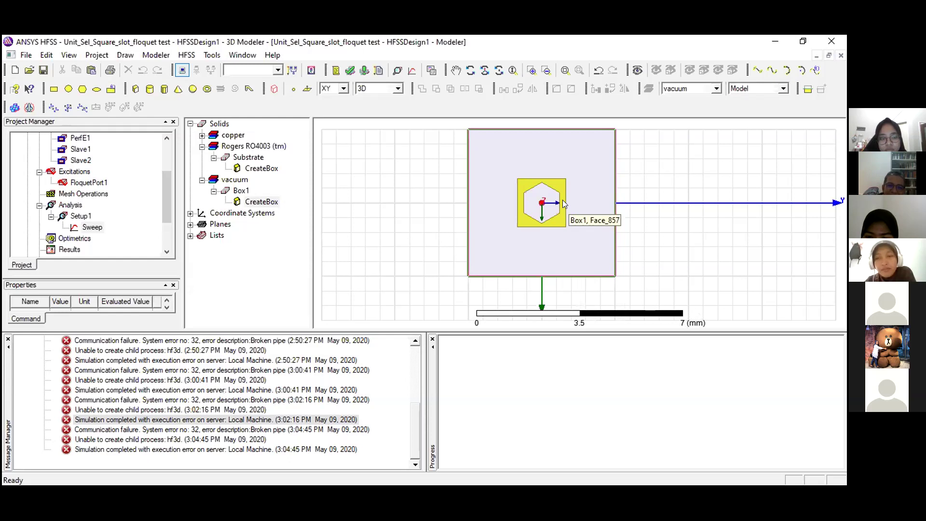
{"action": "scroll", "coordinate": [563, 203], "scroll_direction": "up", "scroll_amount": 5}
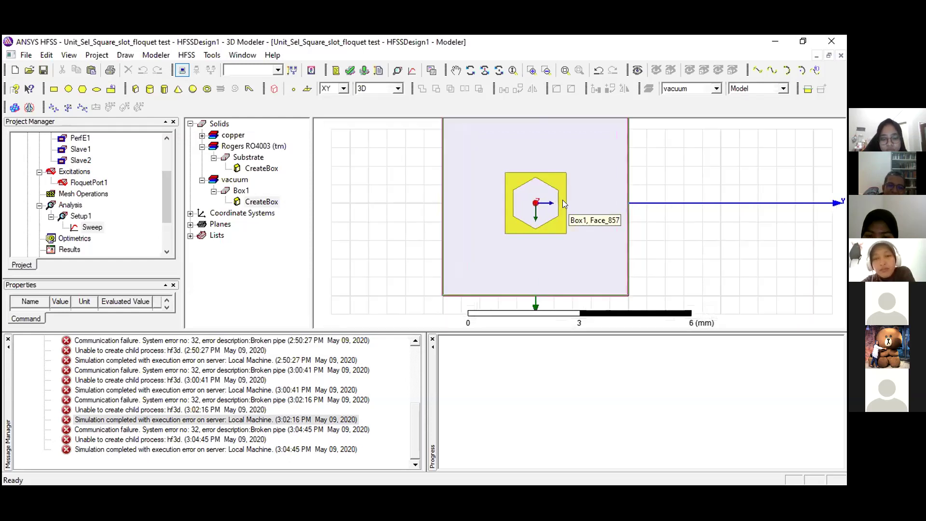